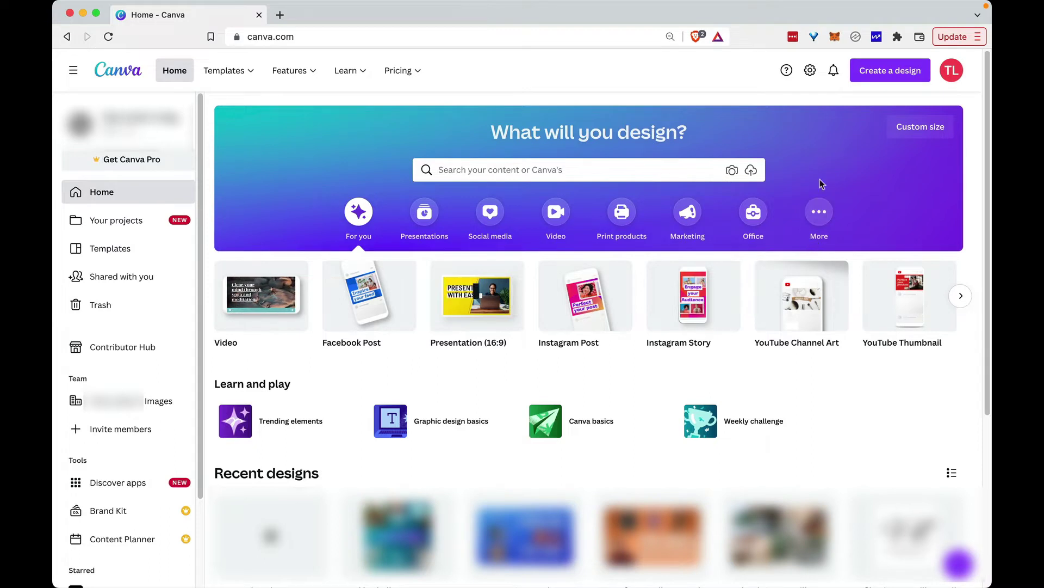
Create a new blank video design at 1920 × 1080 px.
click(876, 79)
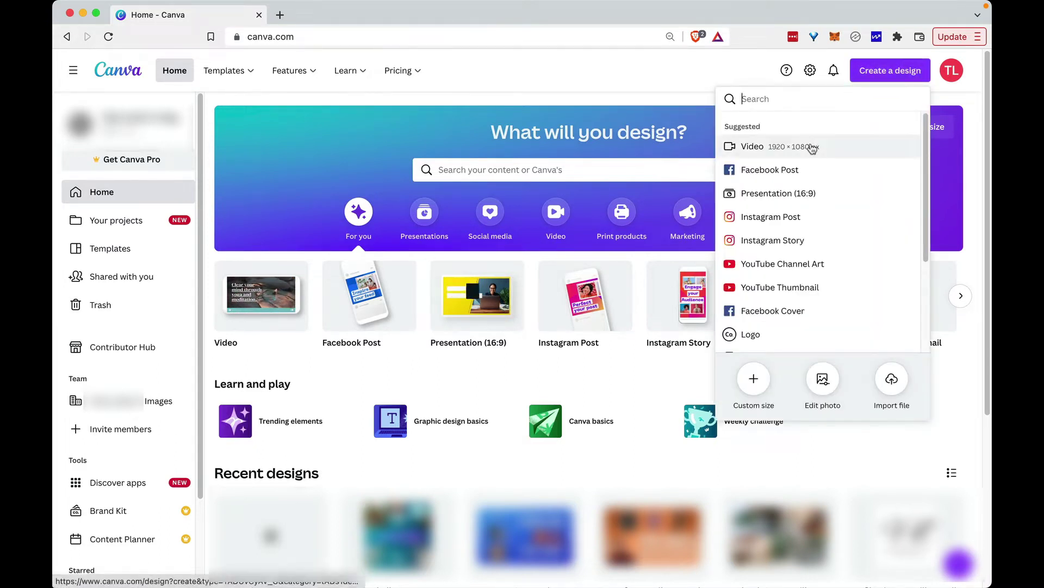
text(video)
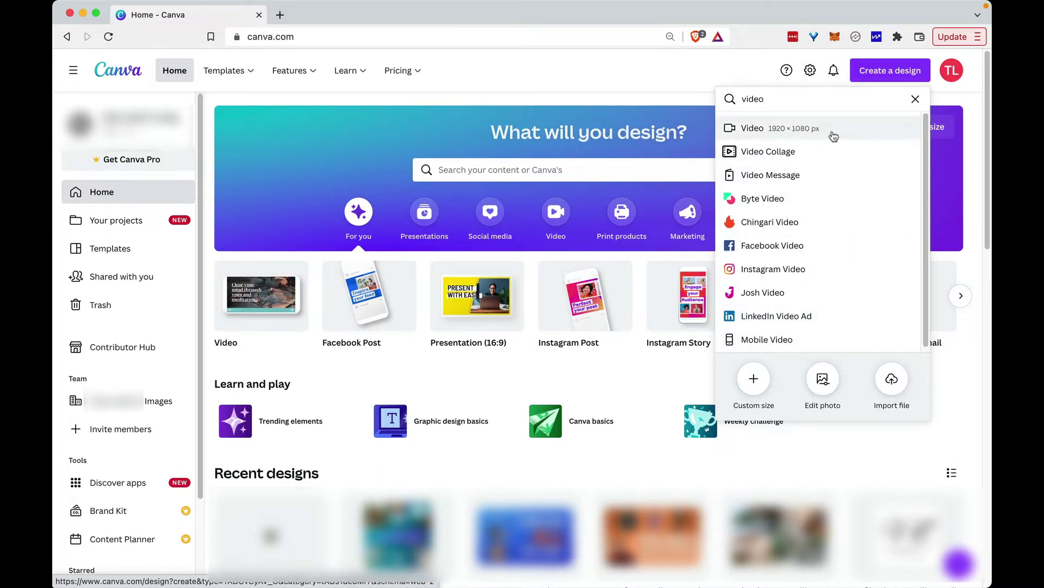
click(834, 136)
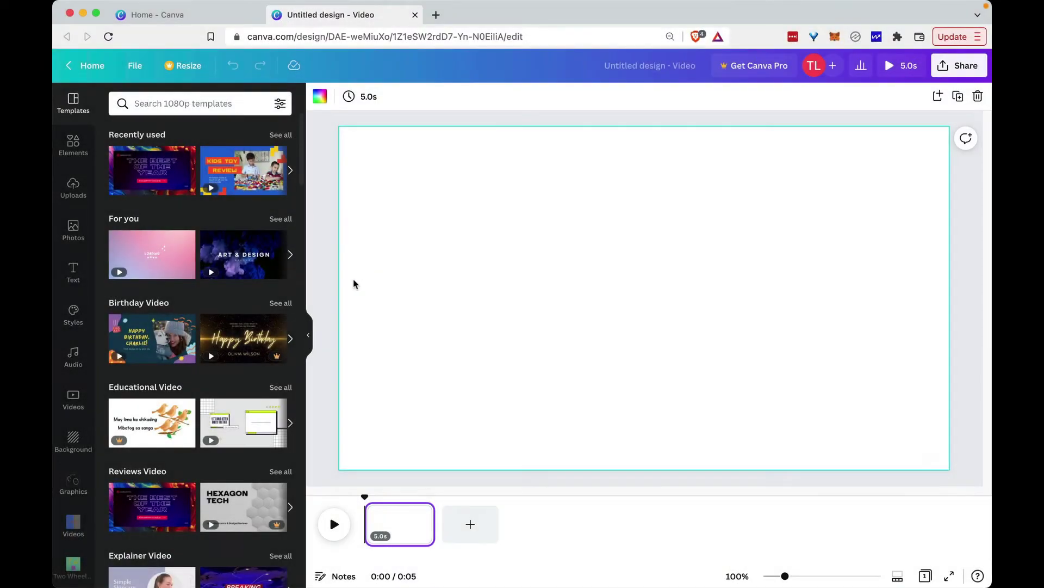
Apply all 7 pages of the Blue and Red Technology + Disruptive Phones Review template and select the second page.
mouse_move(188, 235)
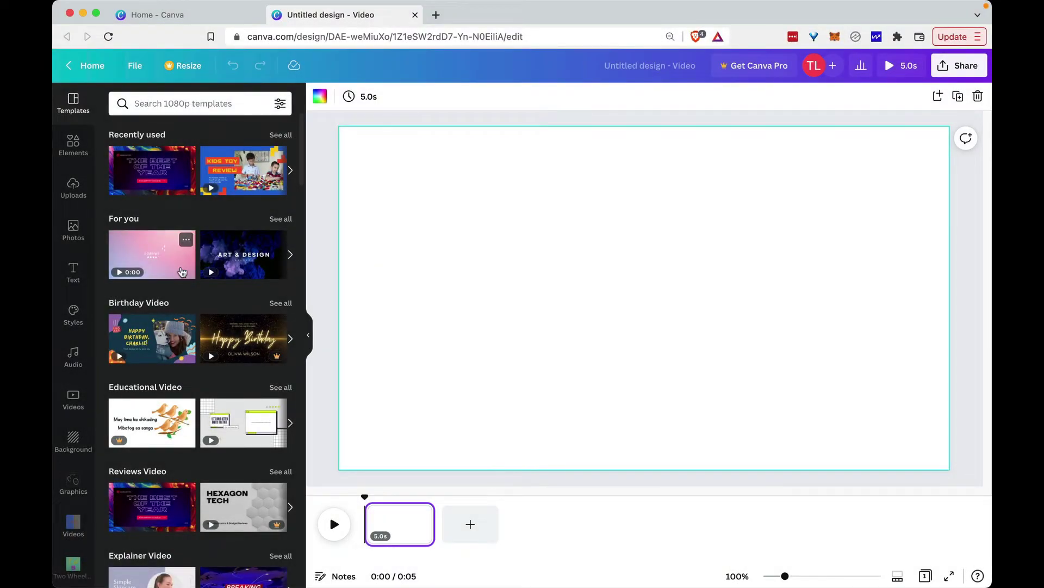
scroll(217, 273, down, 2)
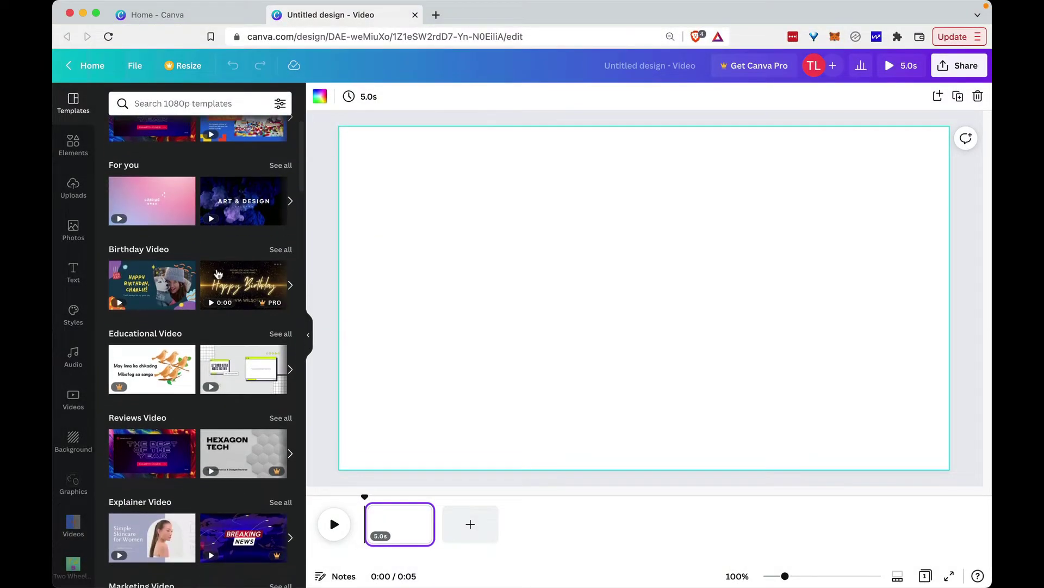
scroll(217, 273, down, 5)
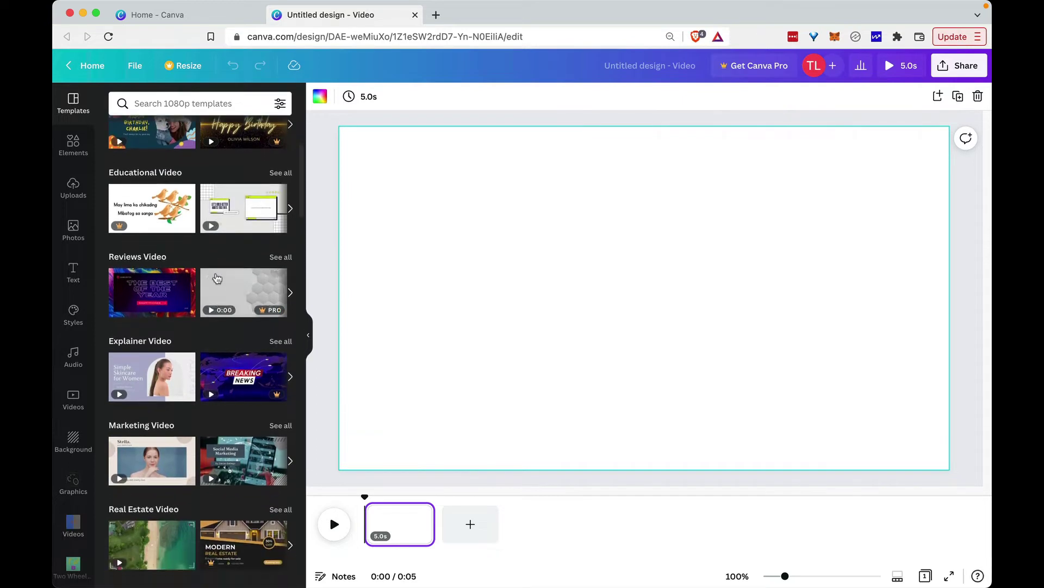
mouse_move(163, 305)
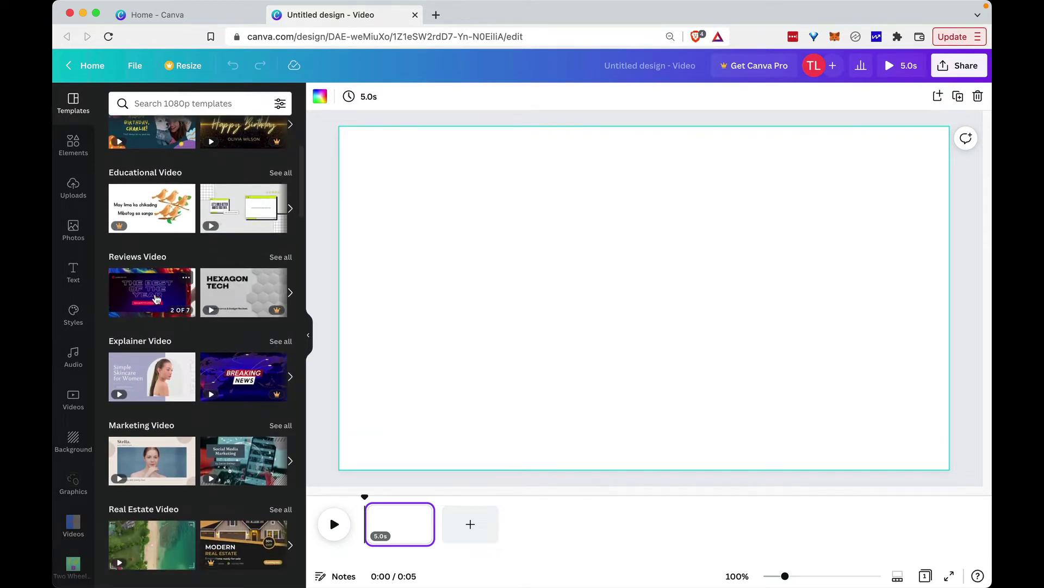
click(158, 300)
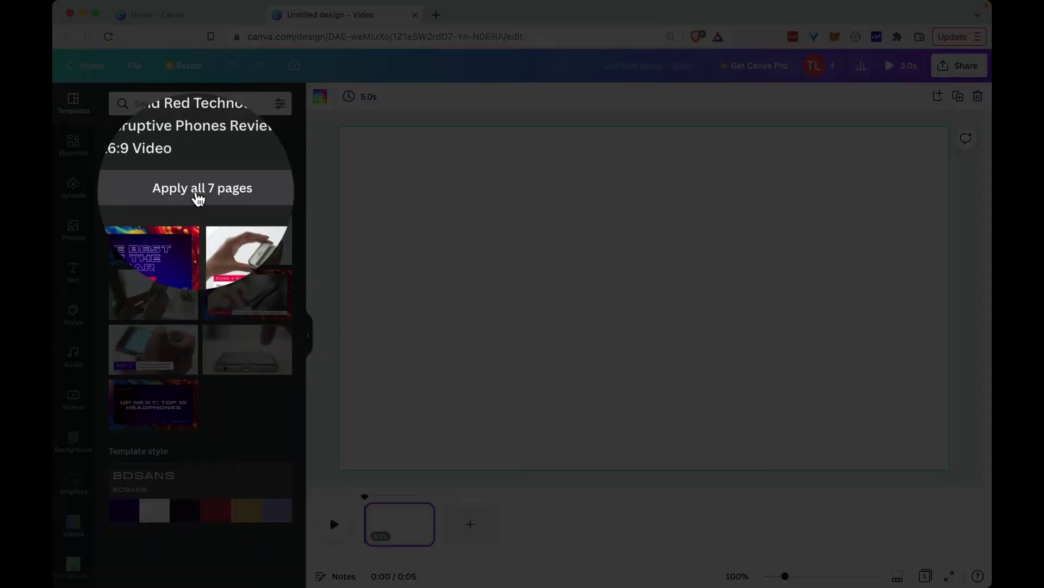
click(234, 190)
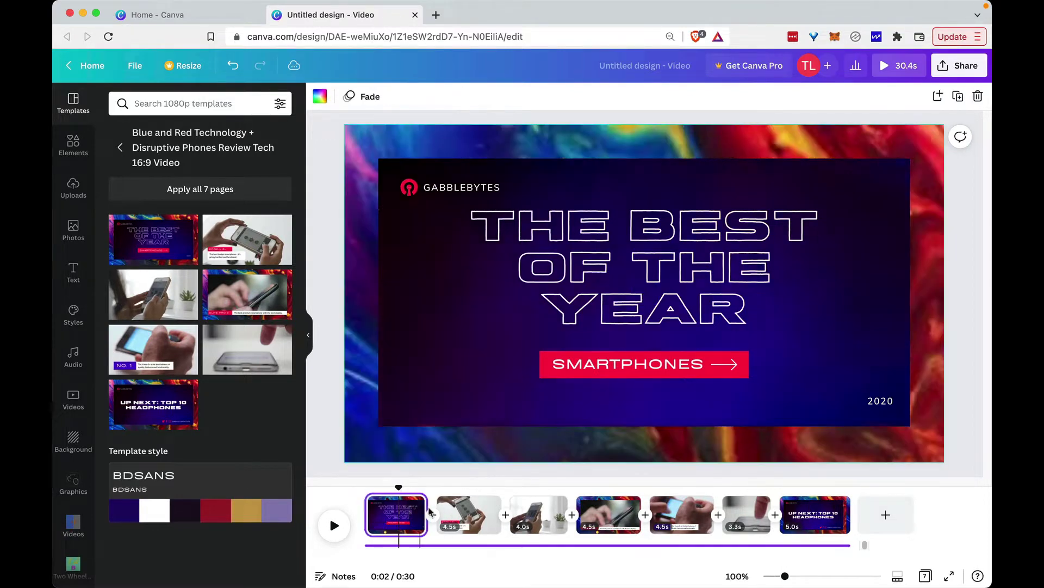
click(466, 514)
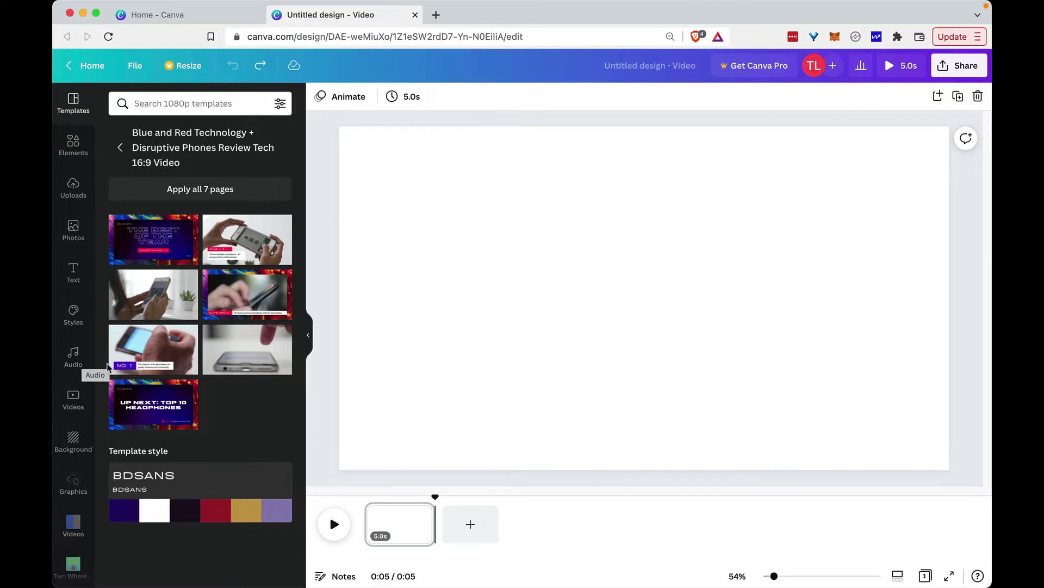
Search the stock videos for "coffee", add the 14-second pour-over clip to the page and set it as the background.
click(73, 398)
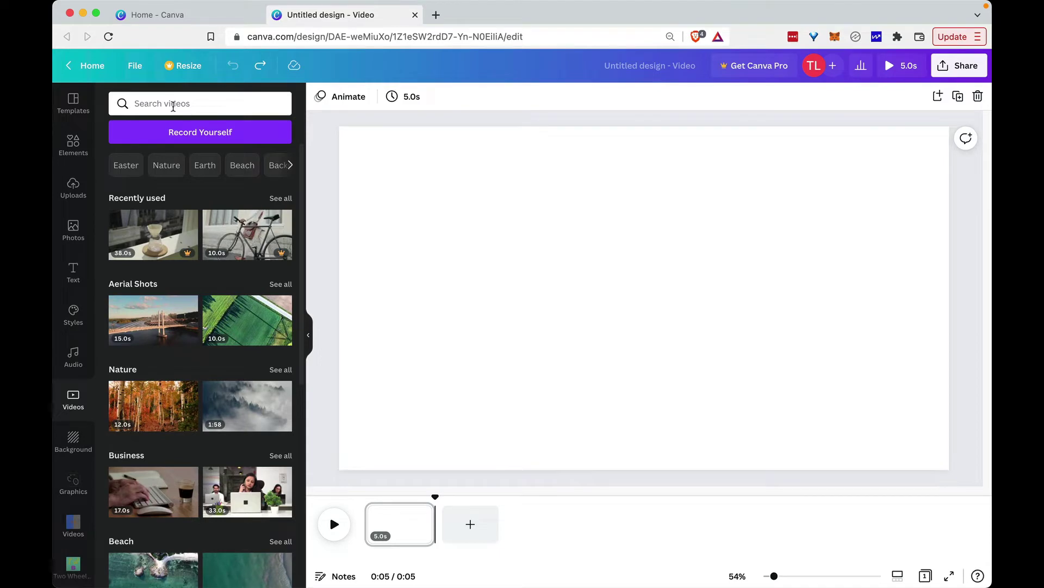
click(173, 106)
text(coffee)
key(Return)
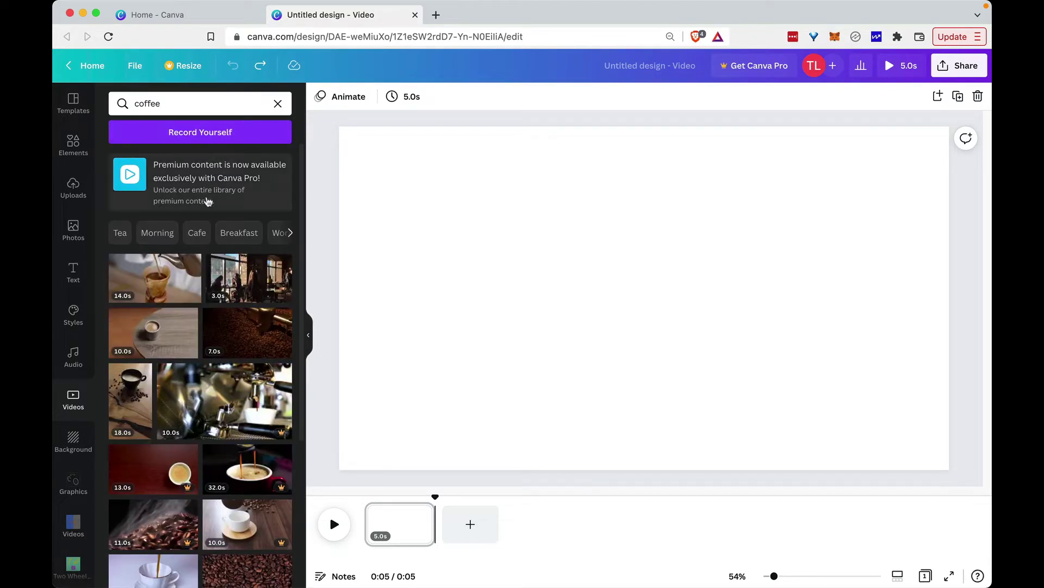
click(177, 278)
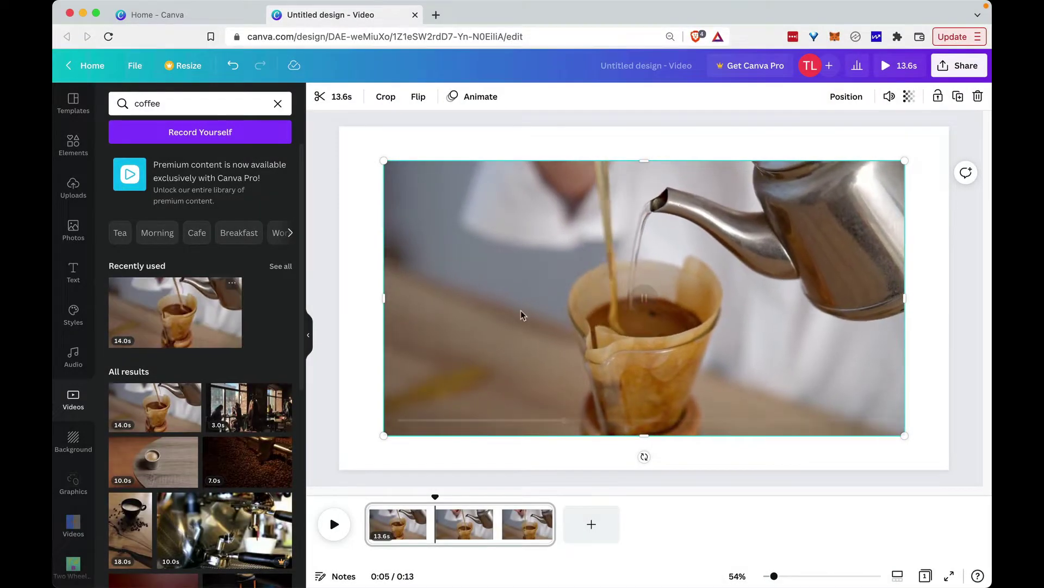
right_click(521, 314)
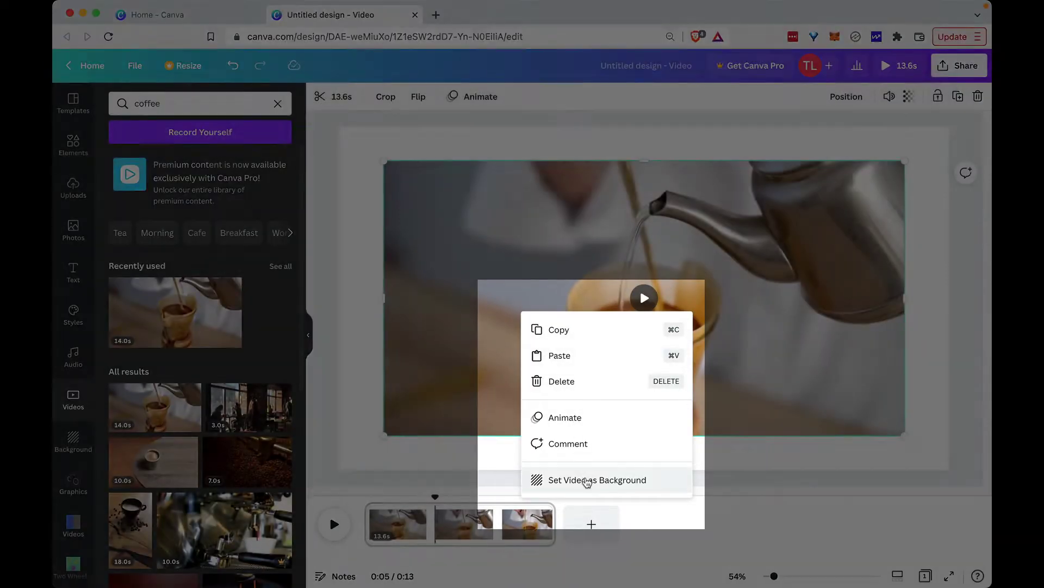
click(587, 481)
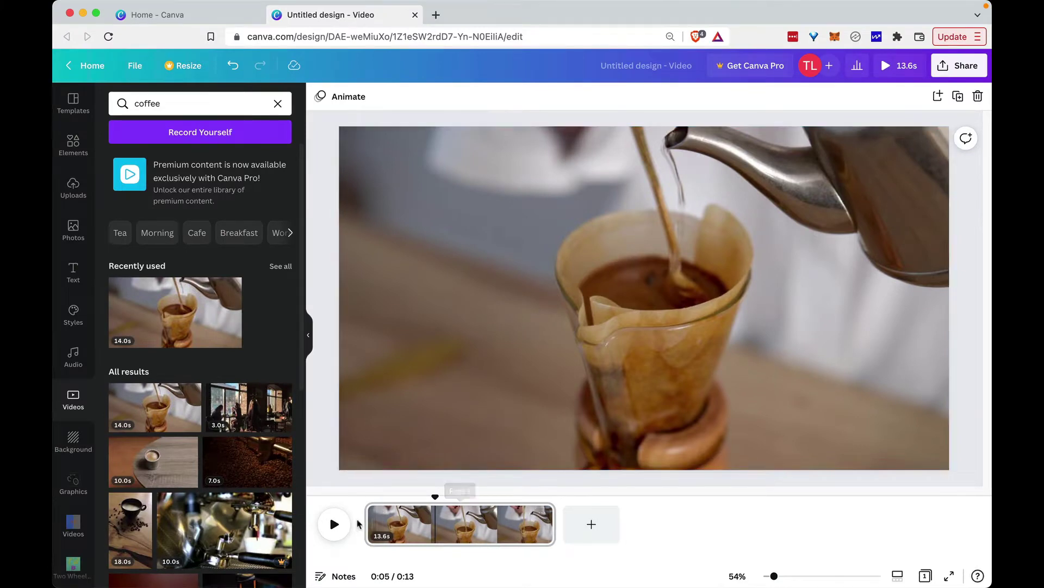
Preview the pour-over clip in the timeline and in the full preview window, then return to the editor.
click(334, 524)
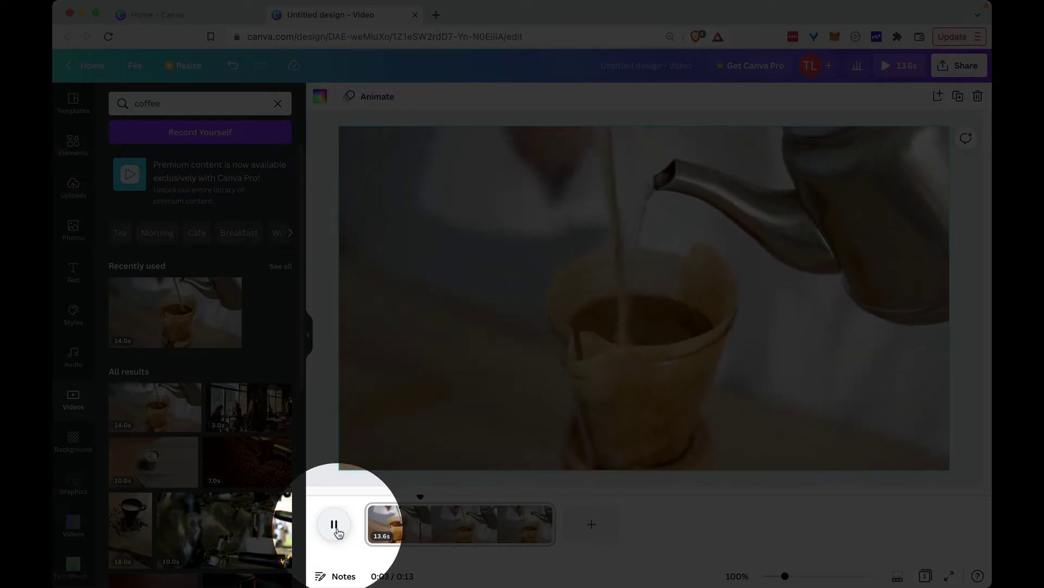
click(335, 525)
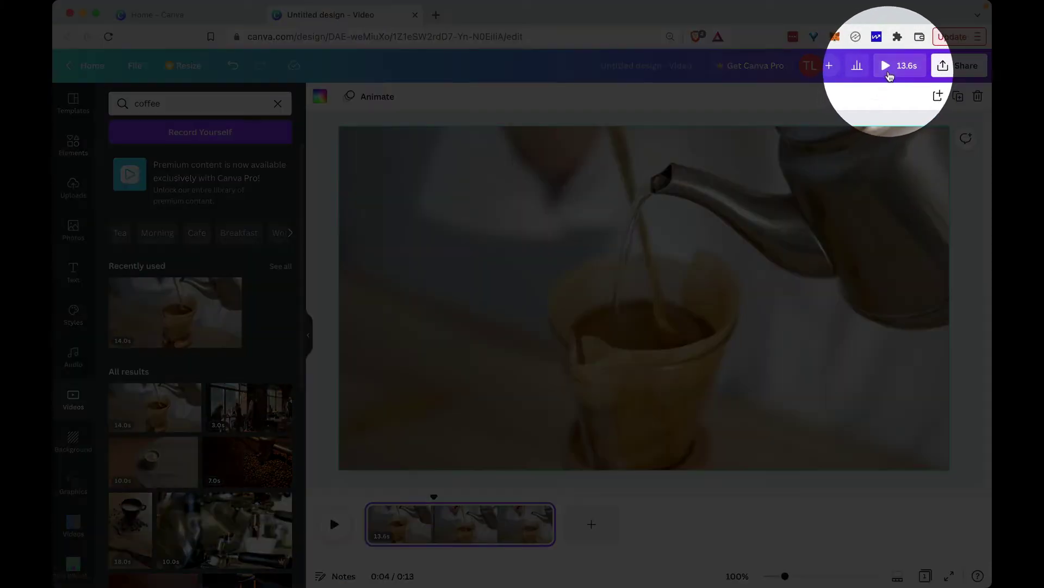
click(888, 65)
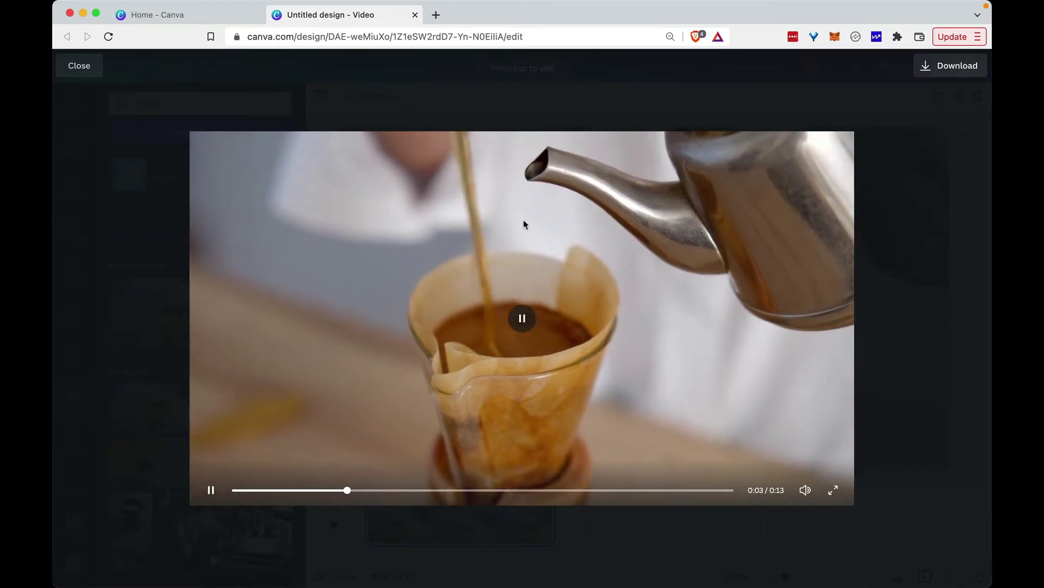
click(521, 318)
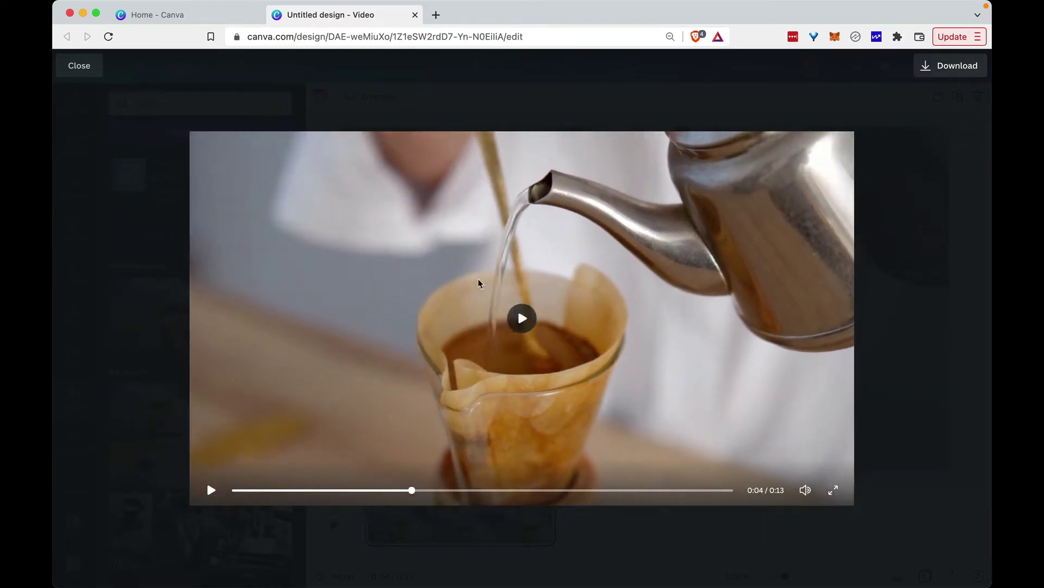
click(79, 66)
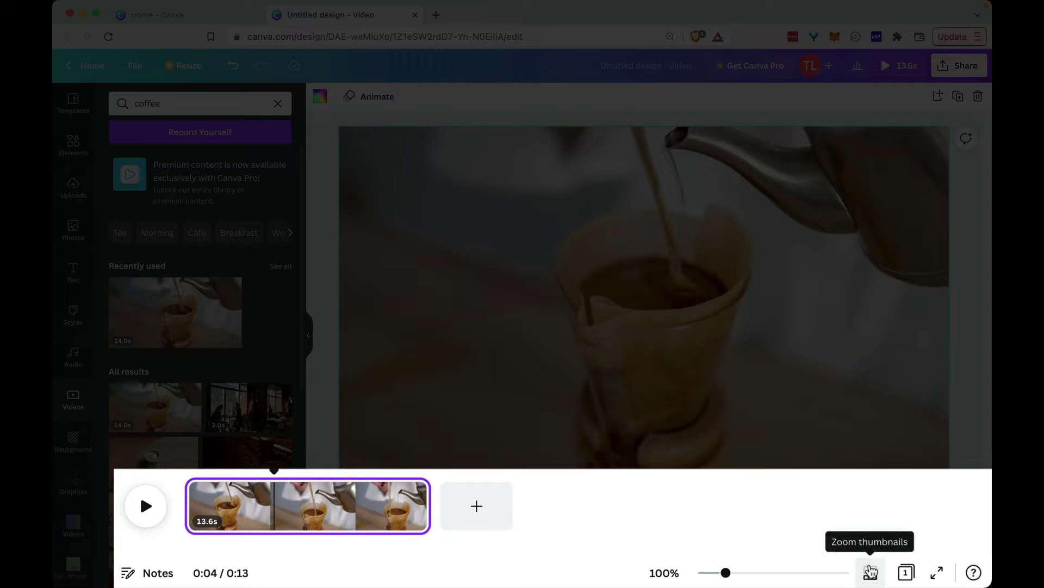
Set the page zoom to 53% and the timeline thumbnail zoom to 66%.
click(870, 571)
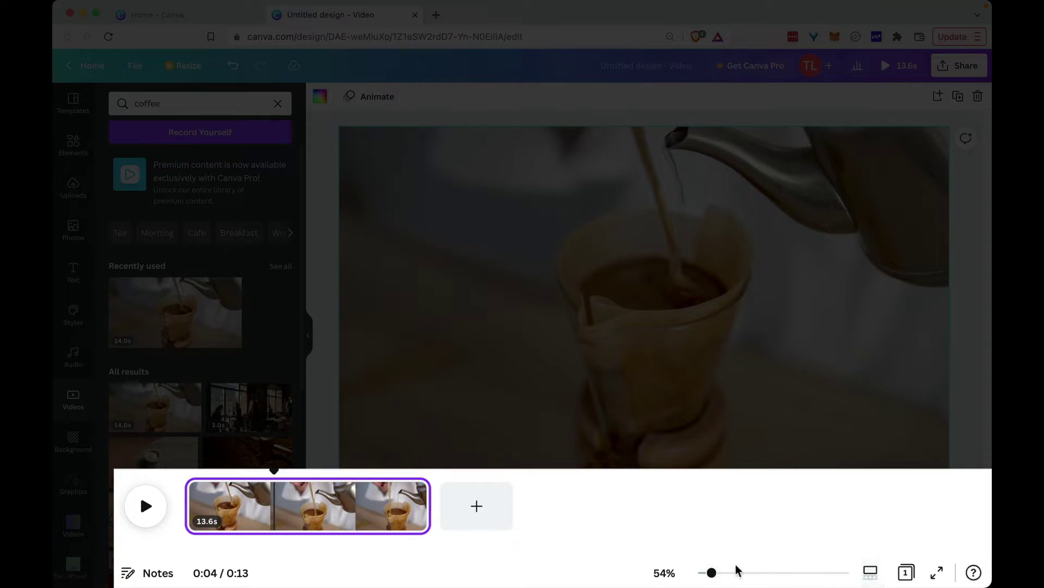
mouse_move(713, 573)
mouse_down()
mouse_move(727, 575)
mouse_move(703, 575)
mouse_move(712, 576)
mouse_up()
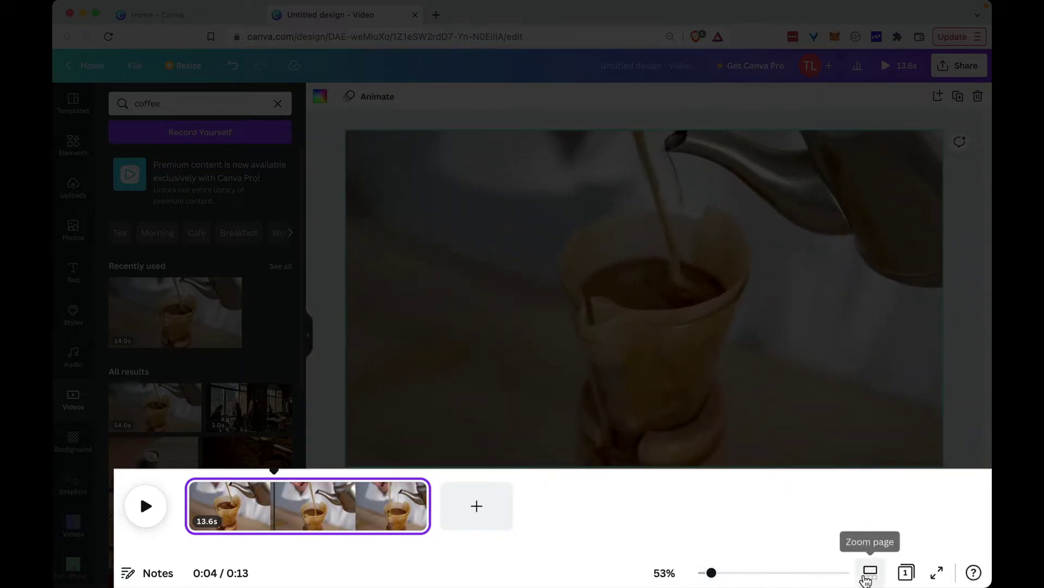
click(866, 578)
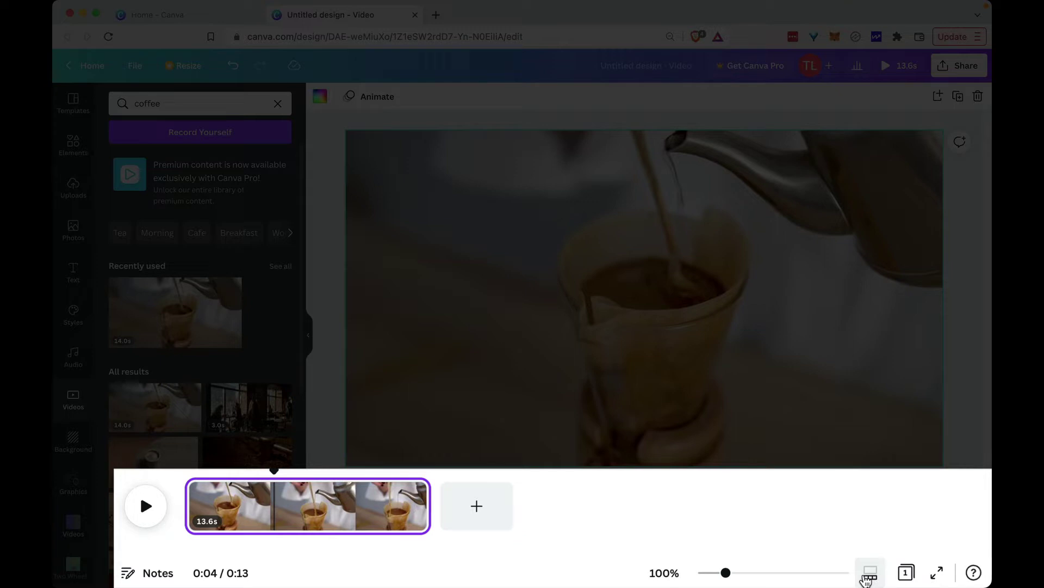
mouse_move(726, 576)
mouse_down()
mouse_move(789, 578)
mouse_move(716, 580)
mouse_up()
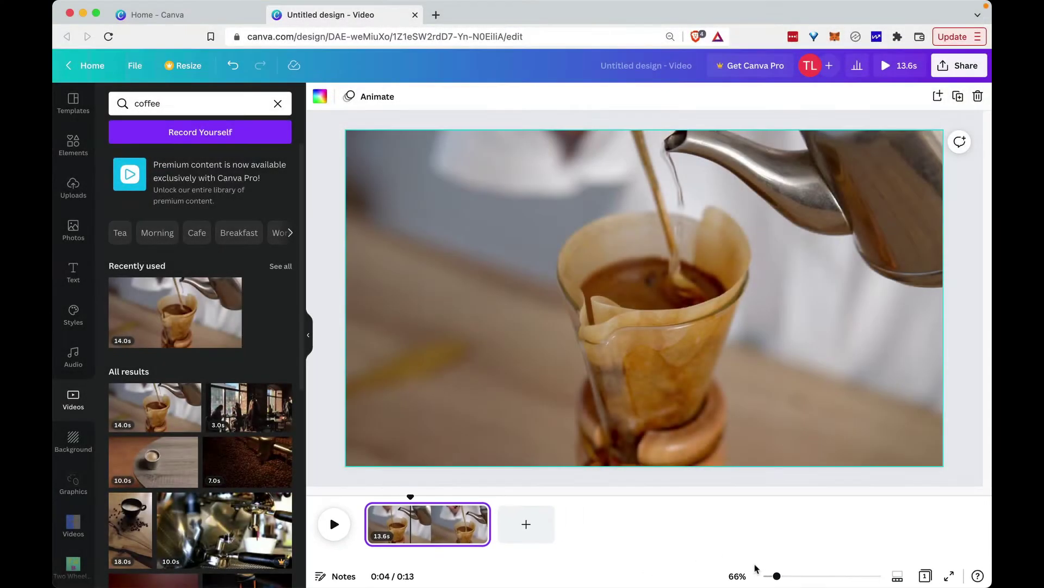
Add the 10-second espresso machine clip to the timeline as a second page after the pour-over clip.
scroll(226, 465, down, 2)
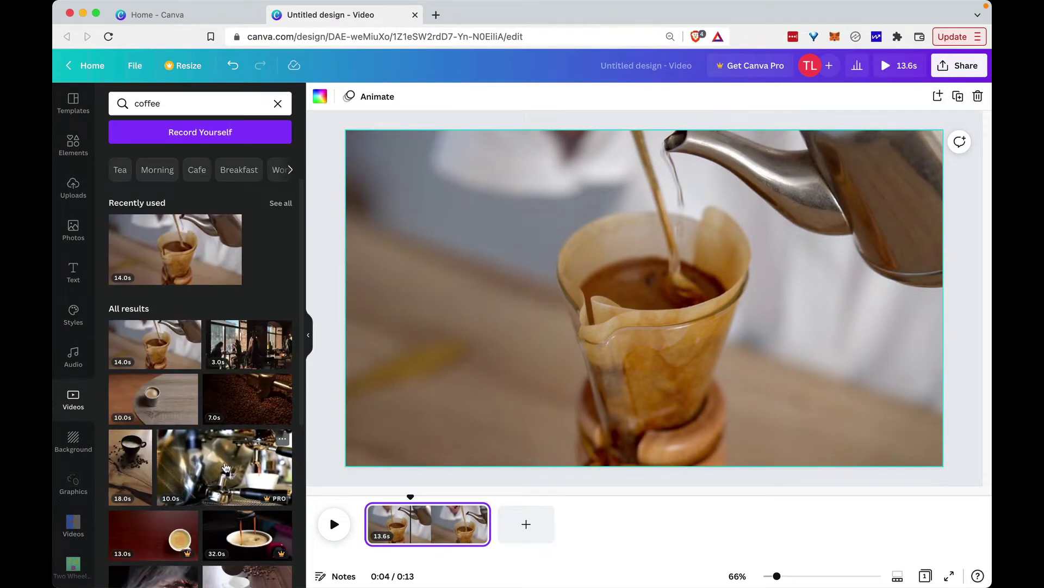
drag(226, 462, 523, 520)
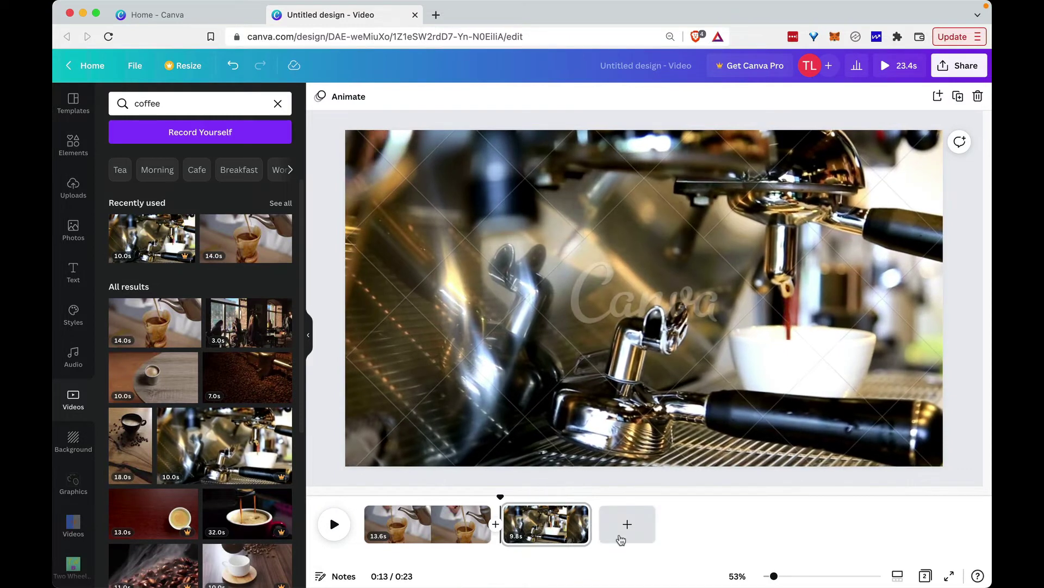
Try to add a third page after the espresso machine clip and fill it with the same clip.
key(ctrl+z)
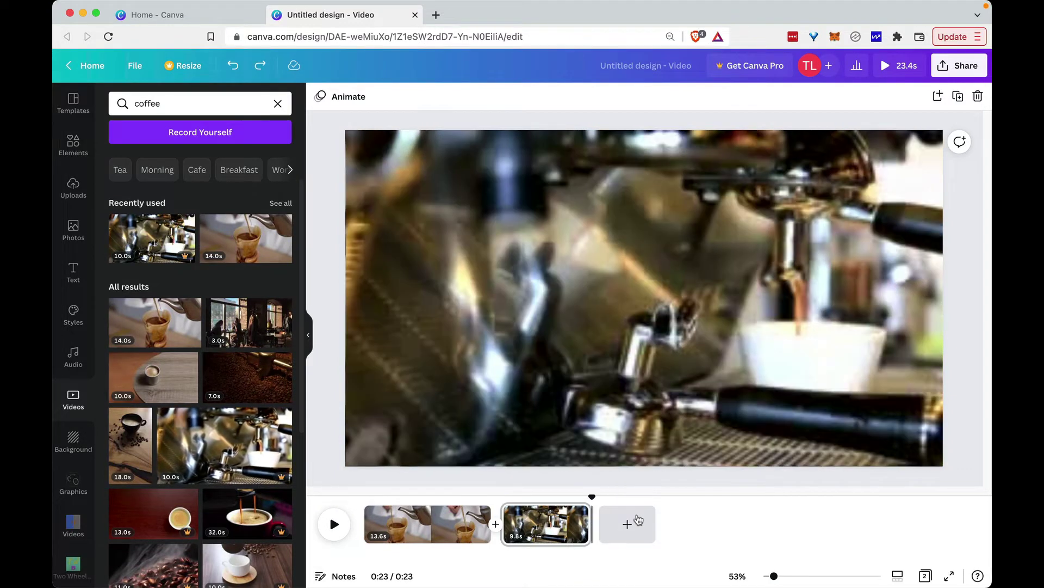
click(638, 521)
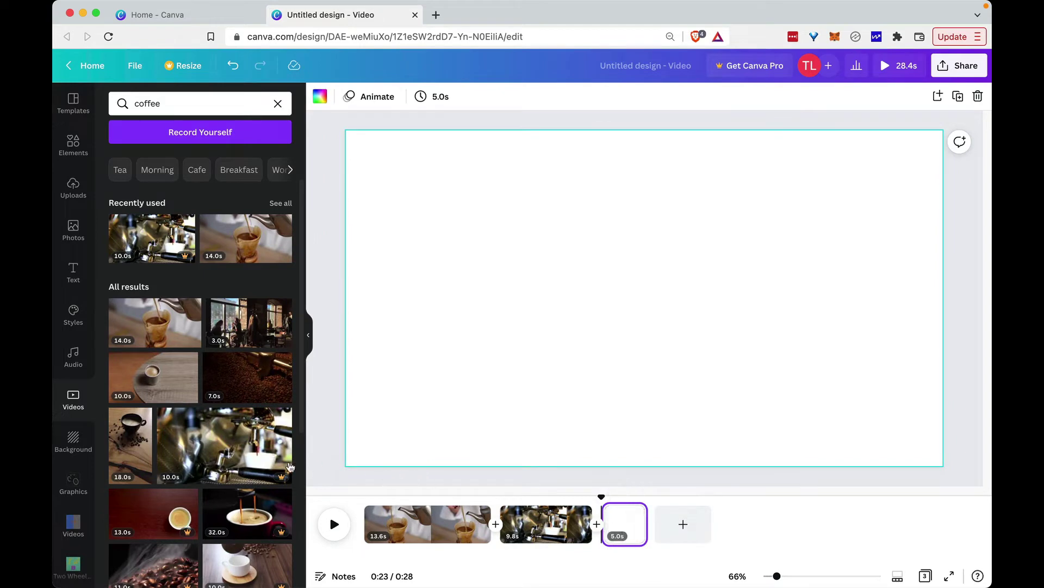
click(231, 452)
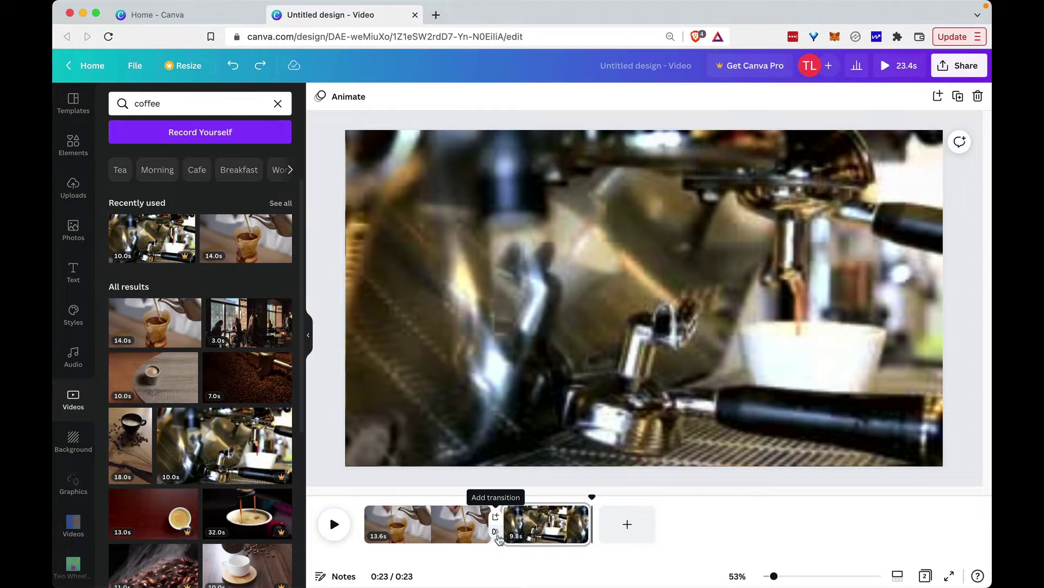
Show the transition options between the two clips and play the video across the plain cut.
click(497, 536)
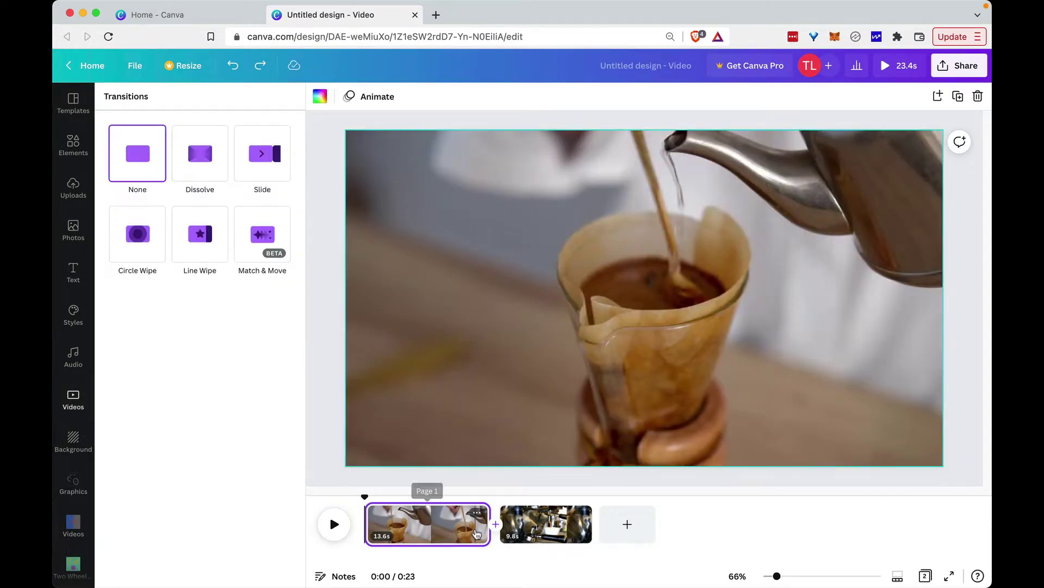
click(477, 534)
key(space)
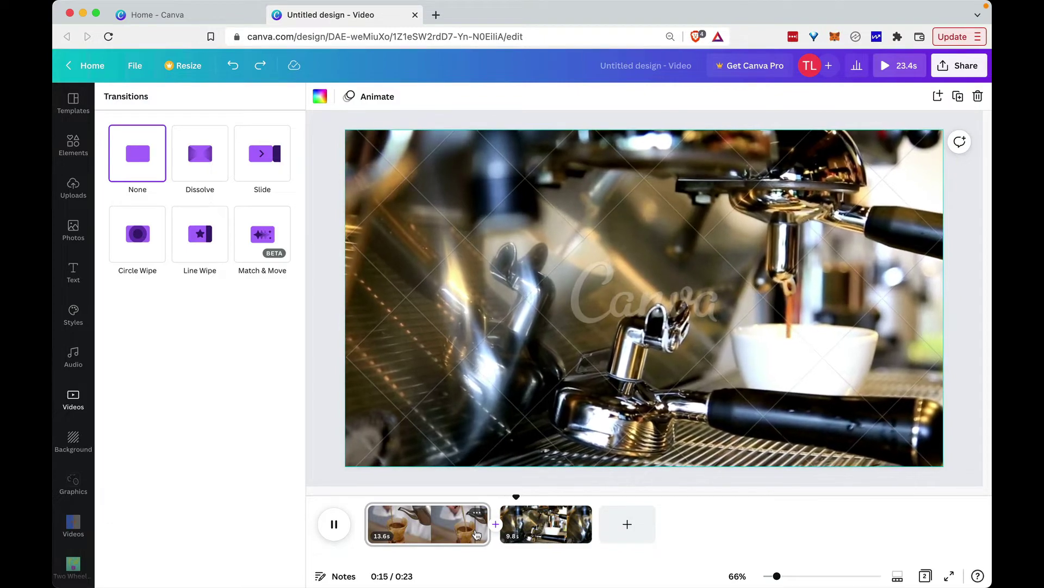
click(477, 535)
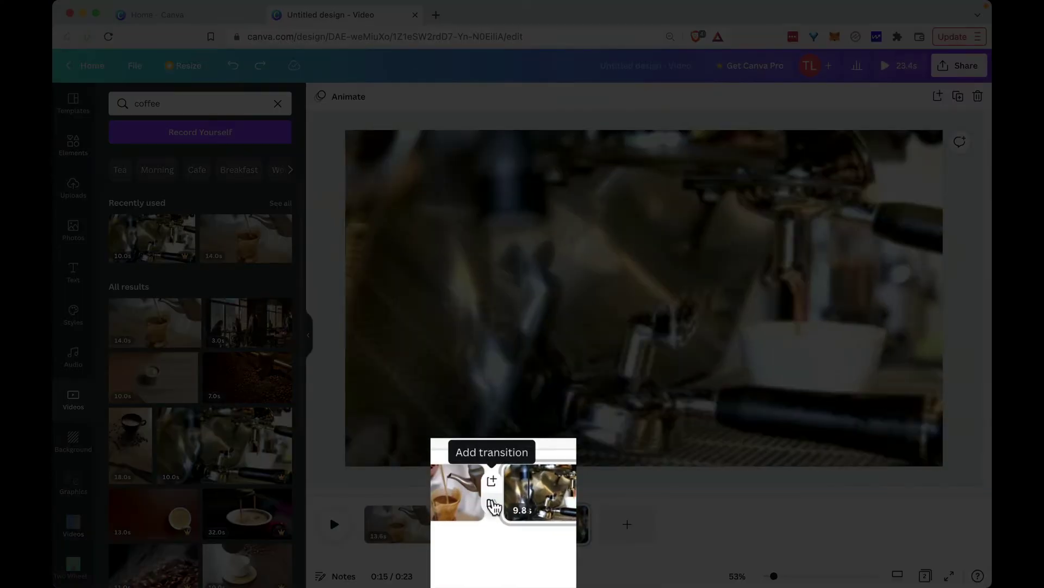
Add a Dissolve transition between the pour-over clip and the espresso machine clip, and select the first clip.
click(496, 524)
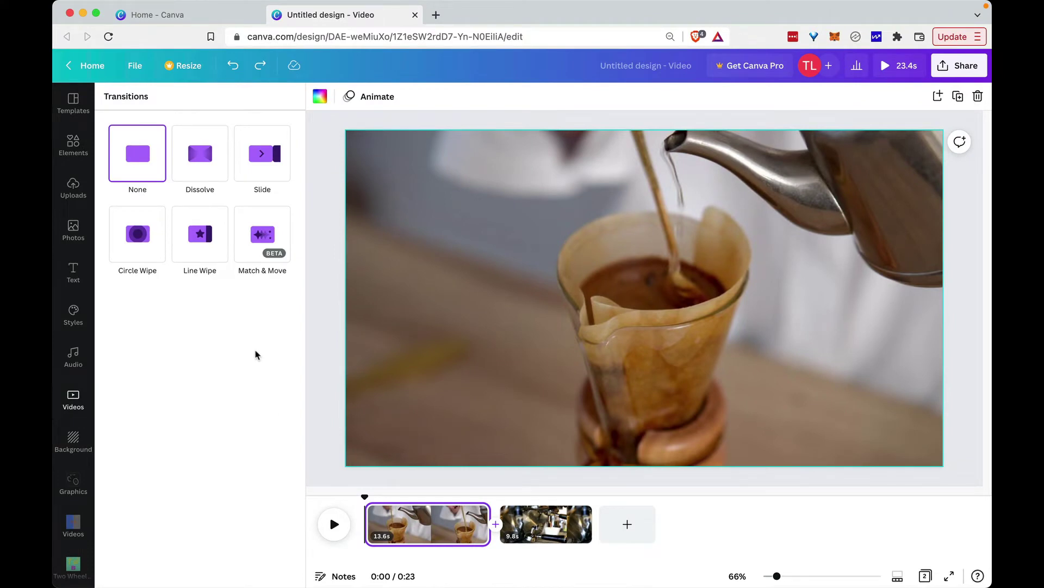
click(199, 154)
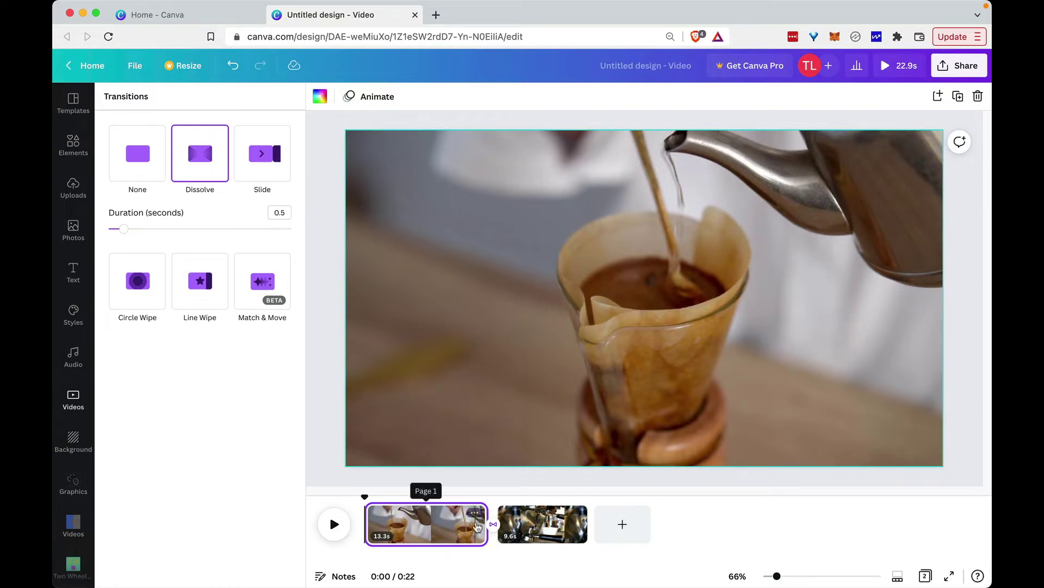
click(477, 531)
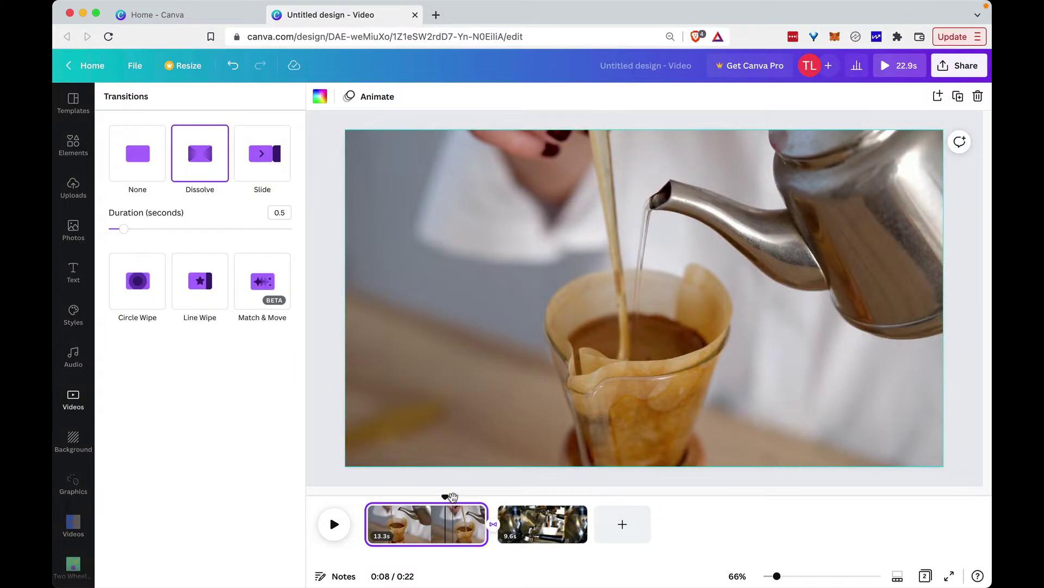
Add a default heading text box to the pour-over clip's page.
click(374, 512)
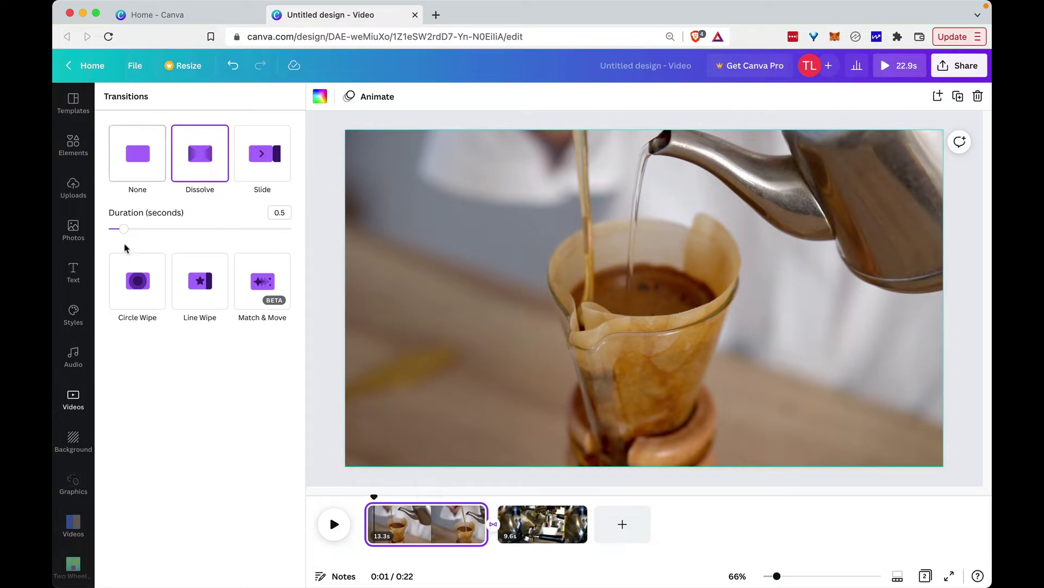
key(Escape)
click(85, 267)
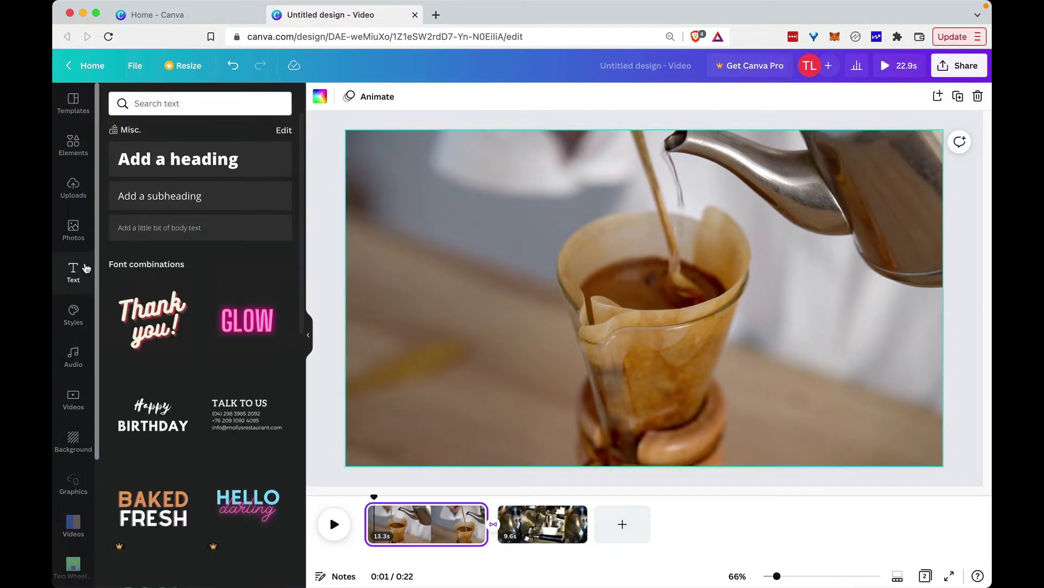
scroll(194, 298, down, 7)
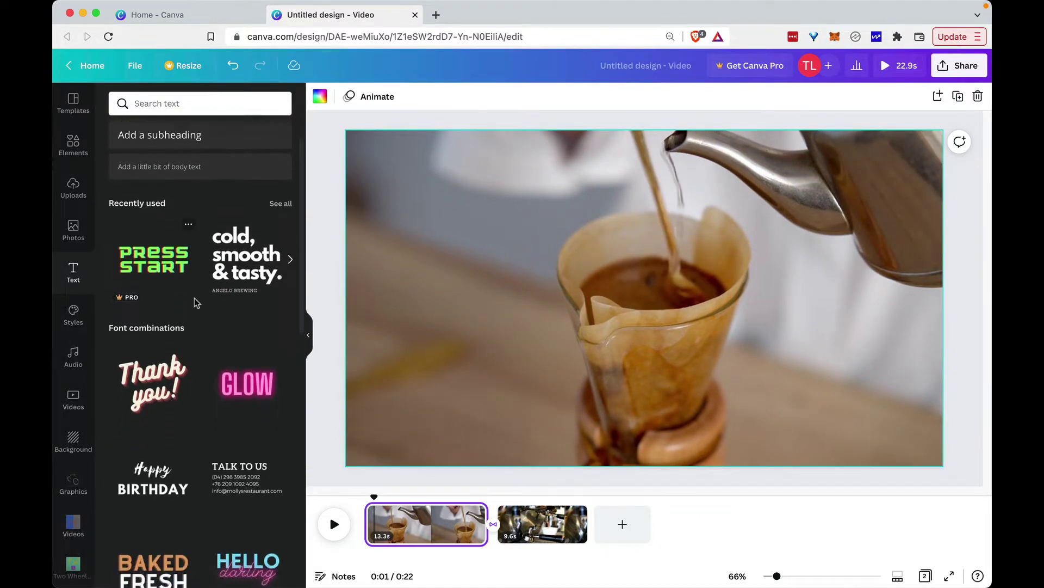
scroll(194, 297, down, 3)
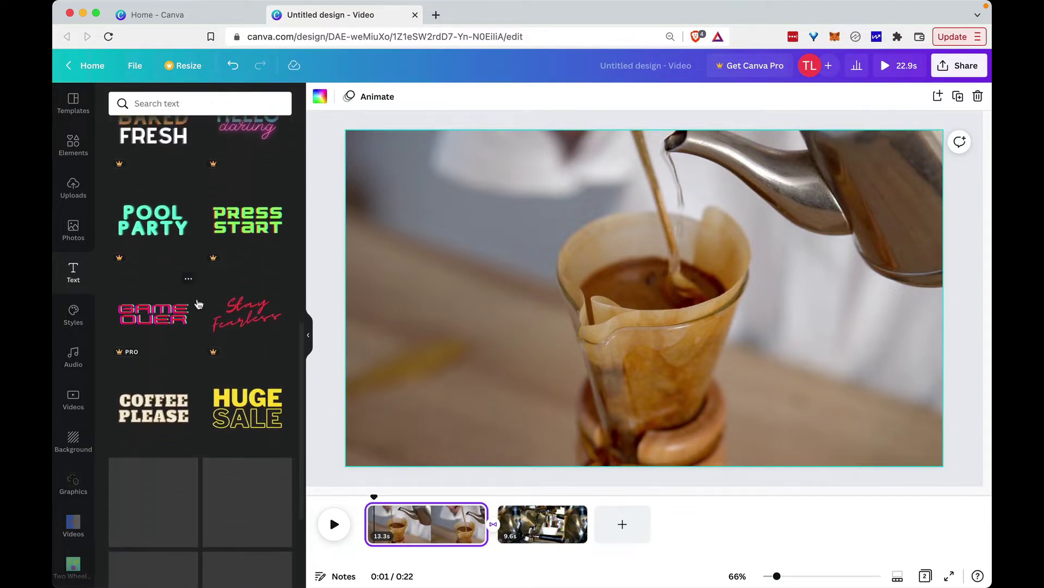
scroll(197, 302, up, 12)
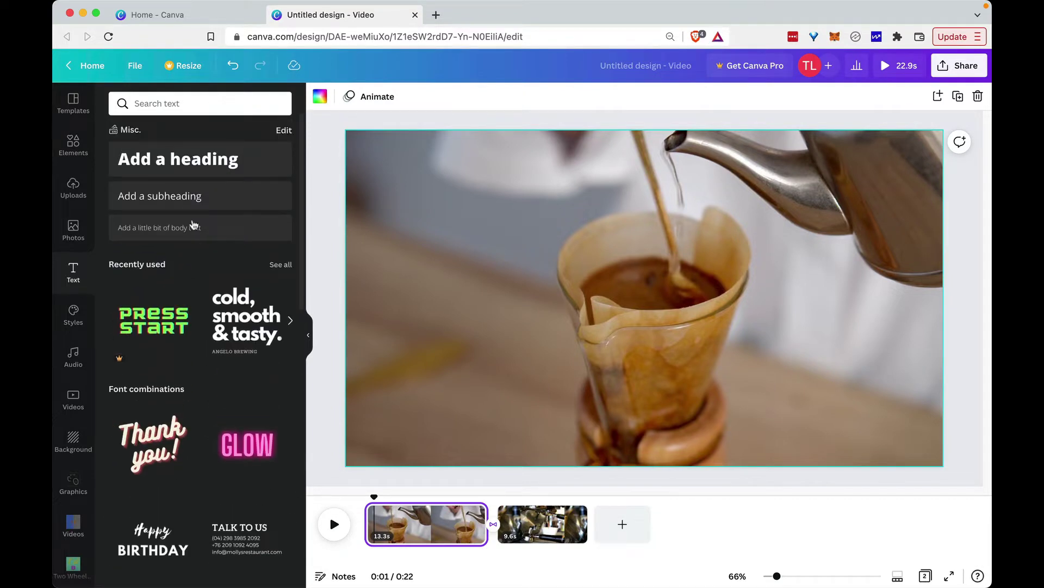
click(188, 172)
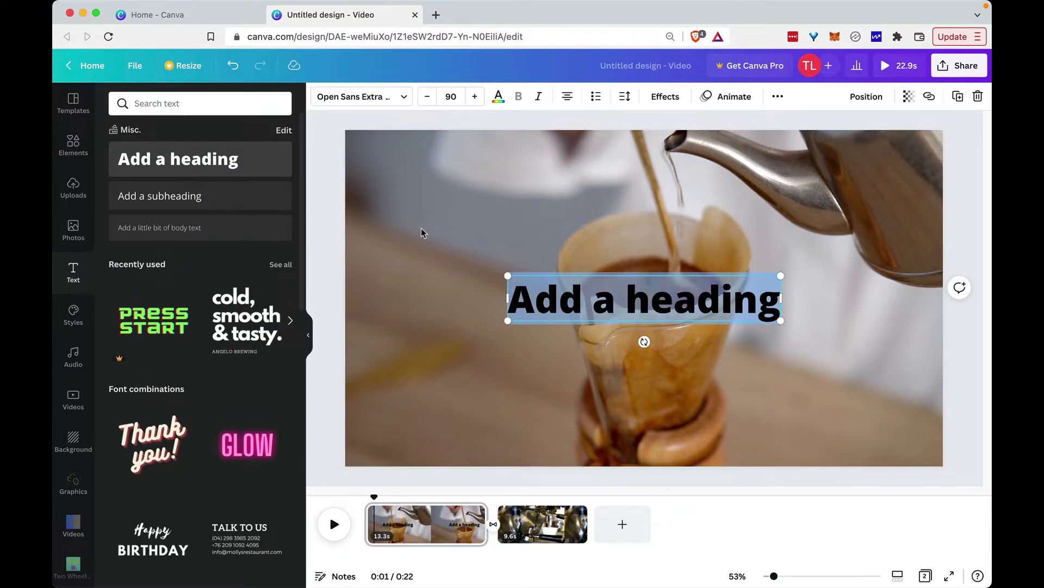
Move the heading to the lower-left area of the video frame and color it white.
click(585, 252)
drag(575, 291, 445, 405)
click(440, 412)
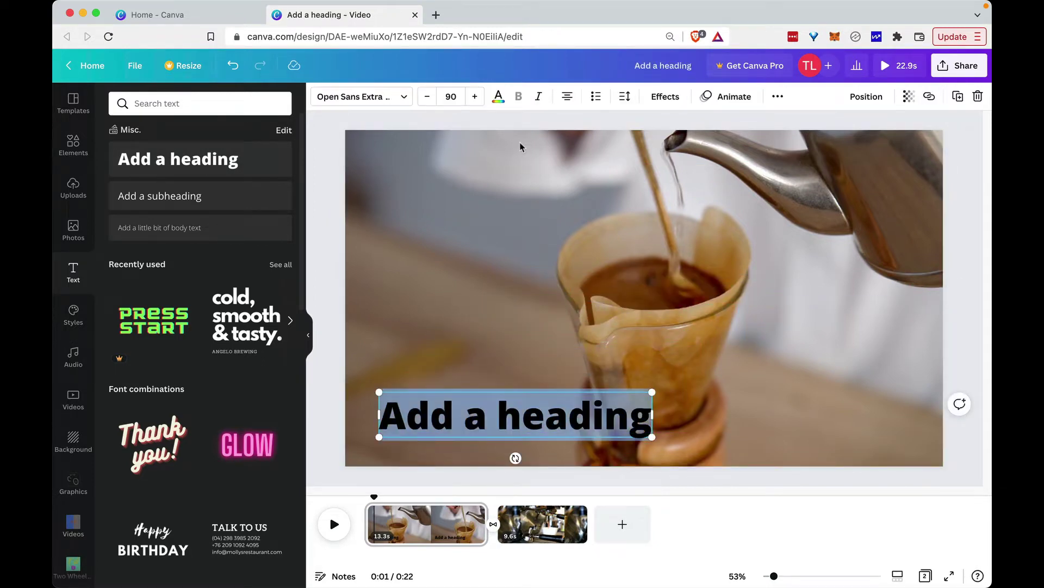
click(499, 98)
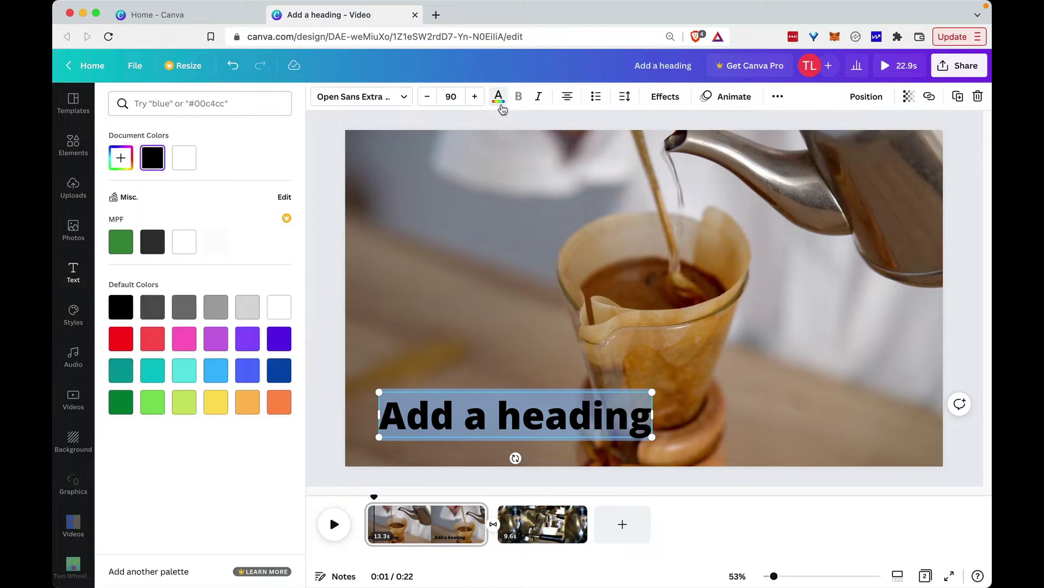
click(185, 160)
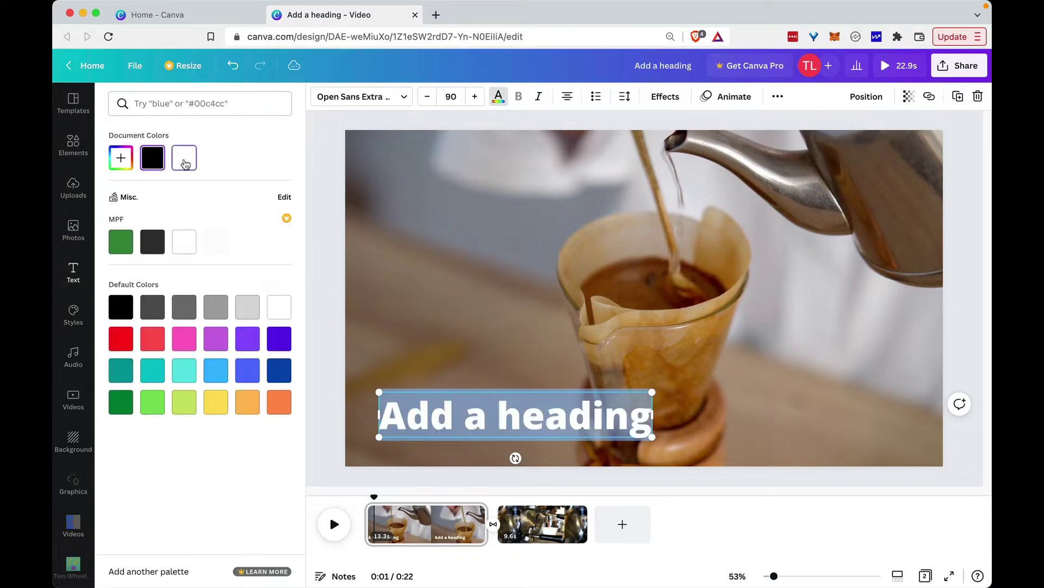
click(496, 100)
Replace the heading text with "Grind your coffee" and shift it slightly inward from the frame's left edge.
triple_click(592, 418)
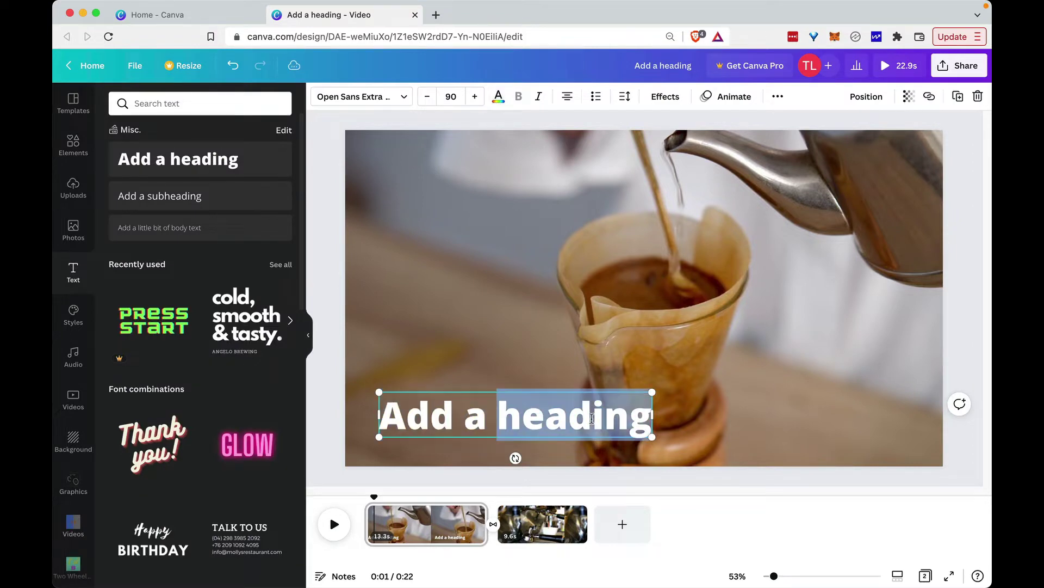
text(Grind)
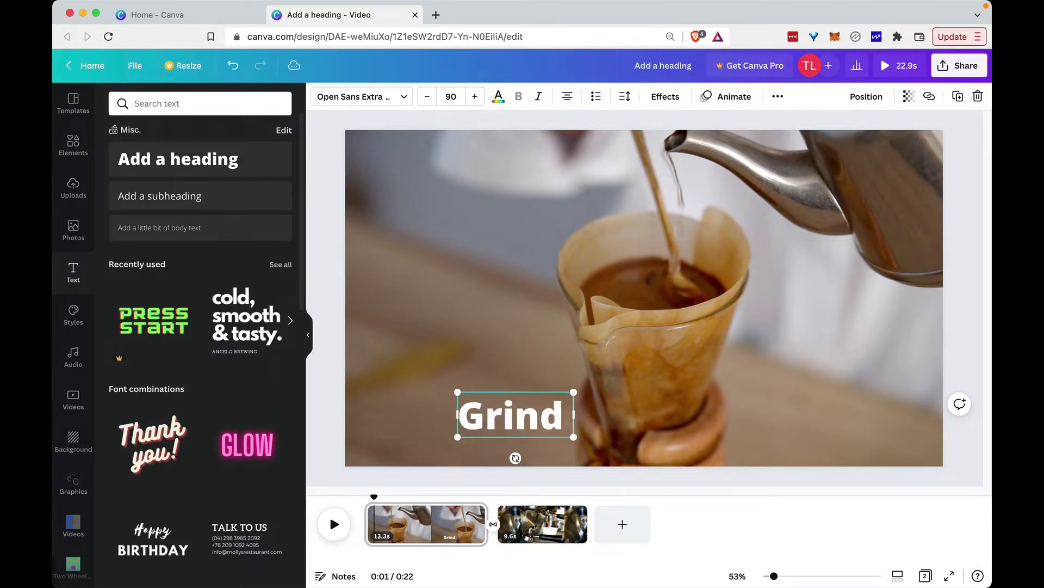
text( your coffee)
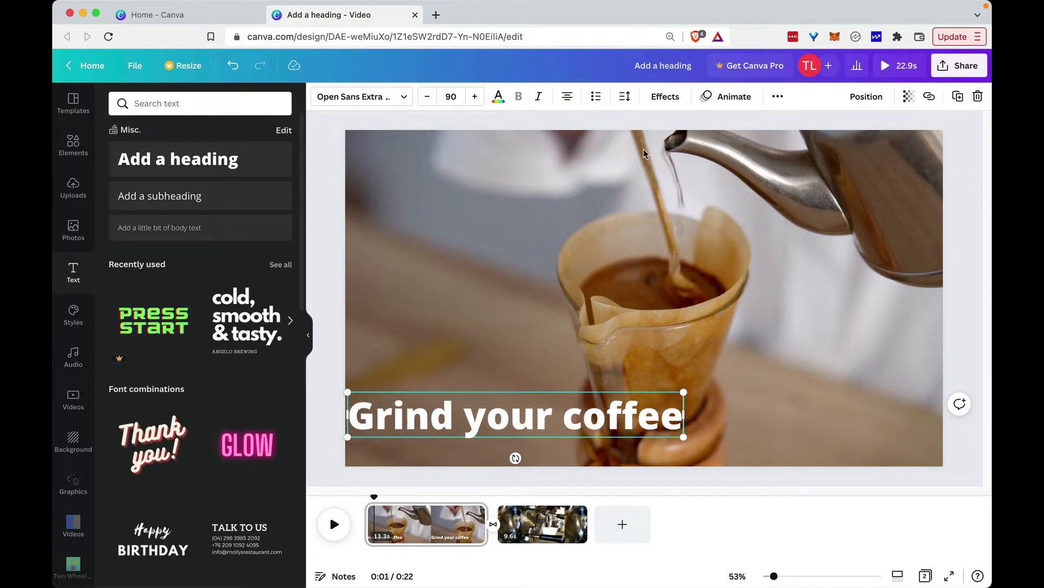
click(547, 365)
drag(529, 417, 551, 420)
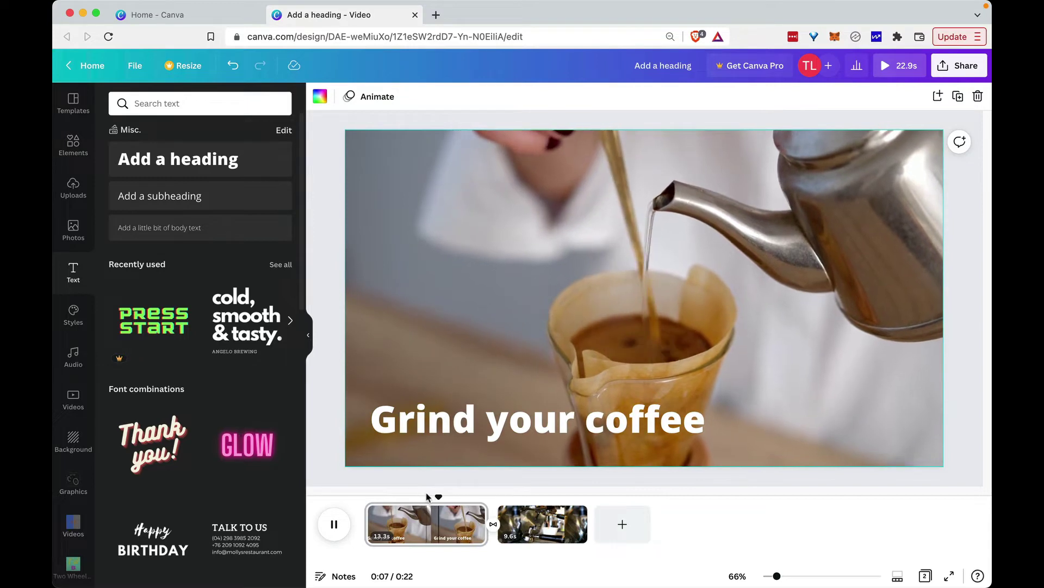
Split the pour-over page at about 6.6 seconds, near its midpoint.
click(435, 411)
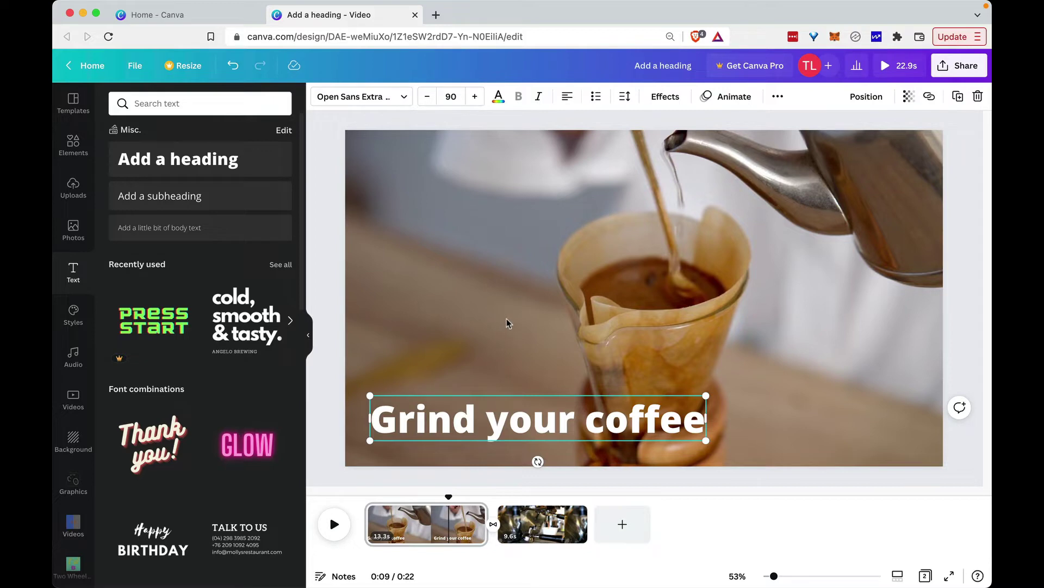
click(953, 310)
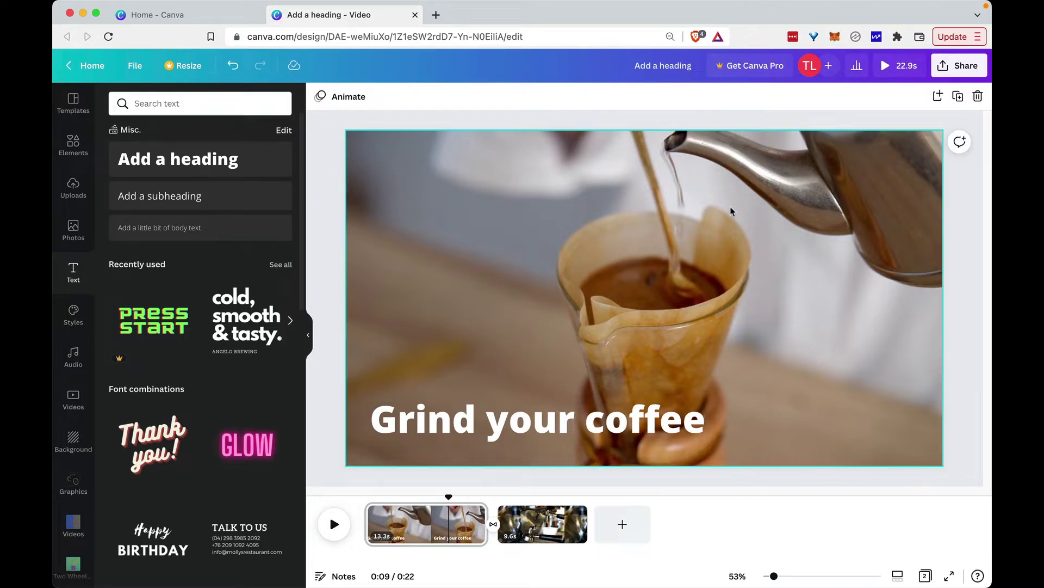
click(426, 515)
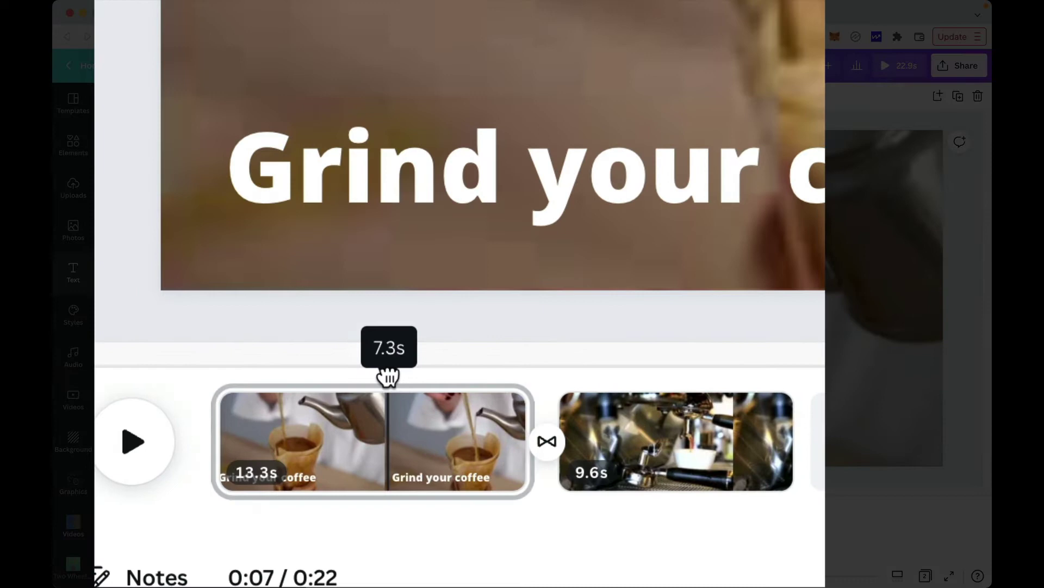
mouse_move(388, 375)
mouse_down()
mouse_move(284, 375)
mouse_move(371, 377)
mouse_up()
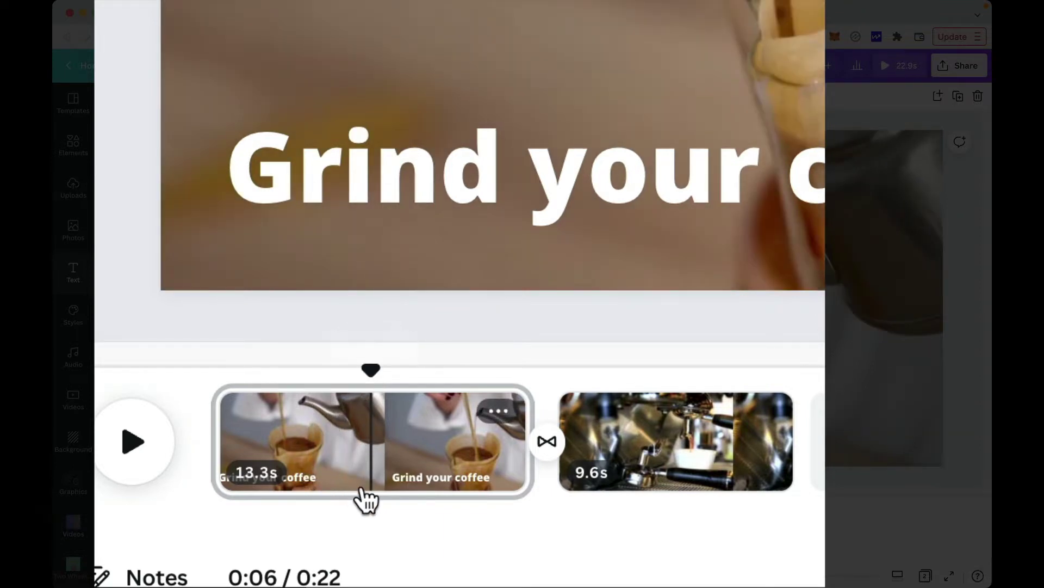
right_click(374, 468)
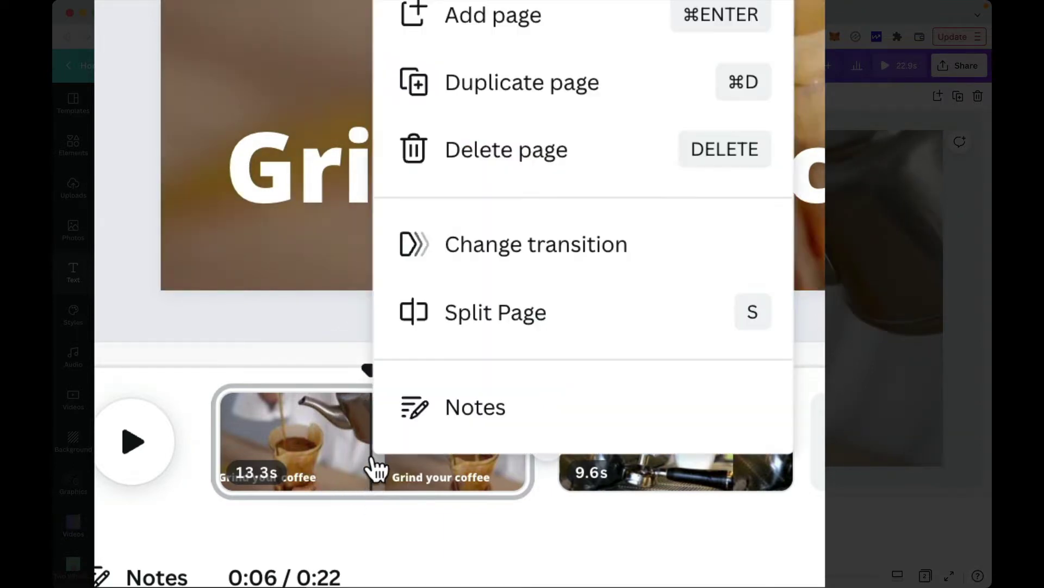
click(458, 326)
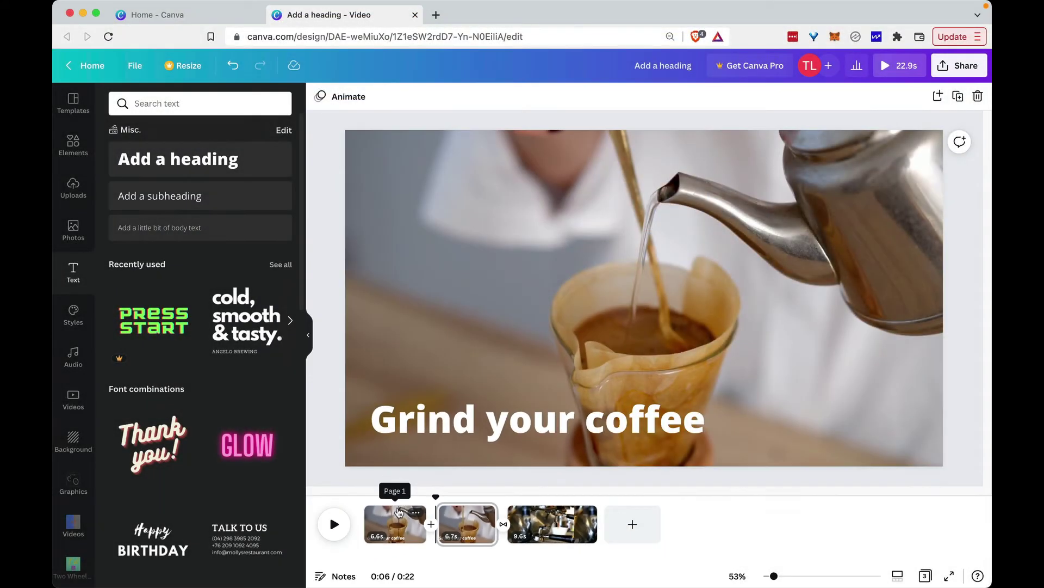
Change the heading on the second half of the split pour-over clip to "2. Pour coffee into maker".
click(460, 421)
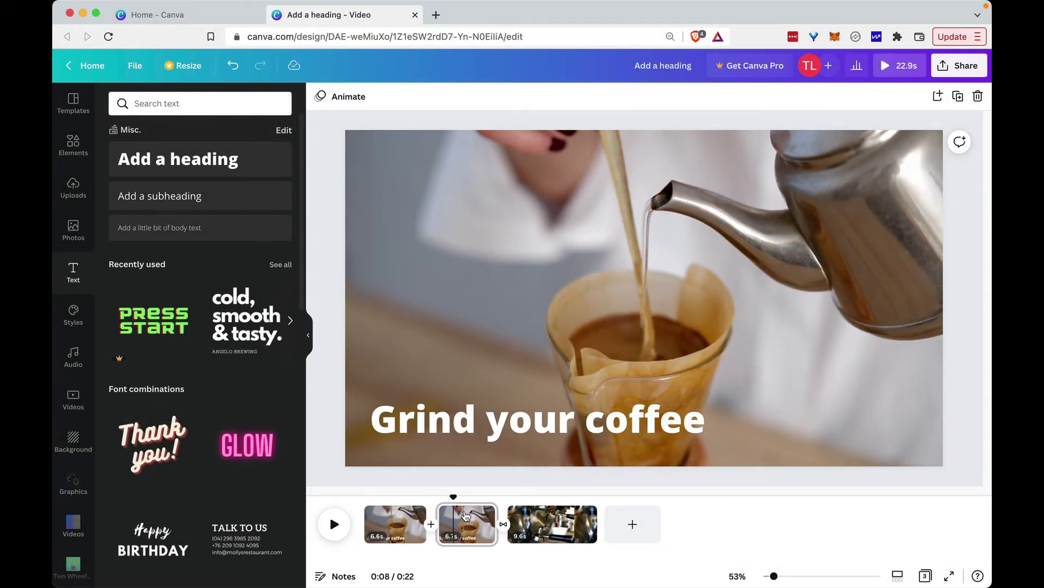
click(467, 517)
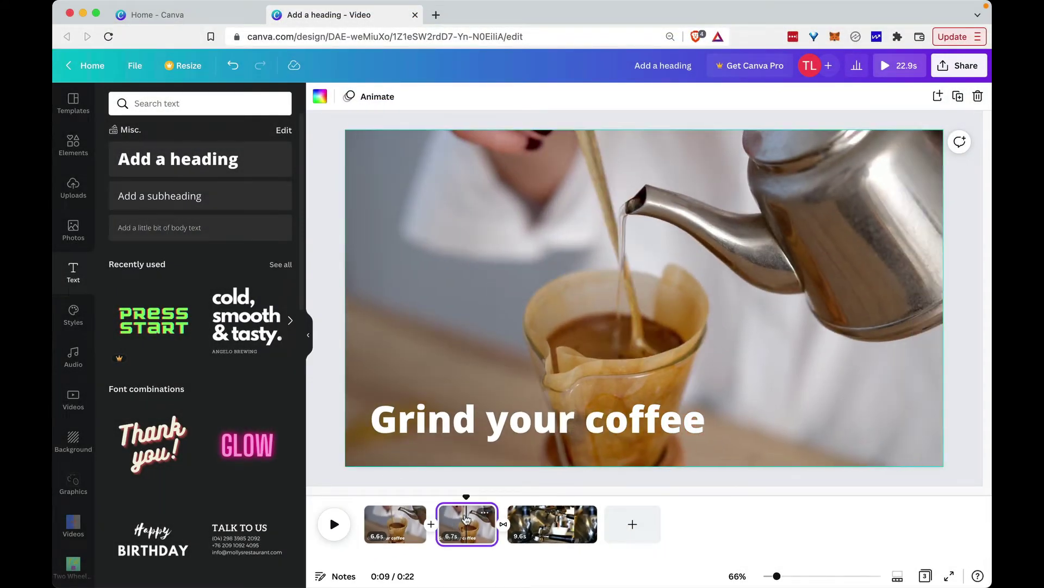
click(471, 431)
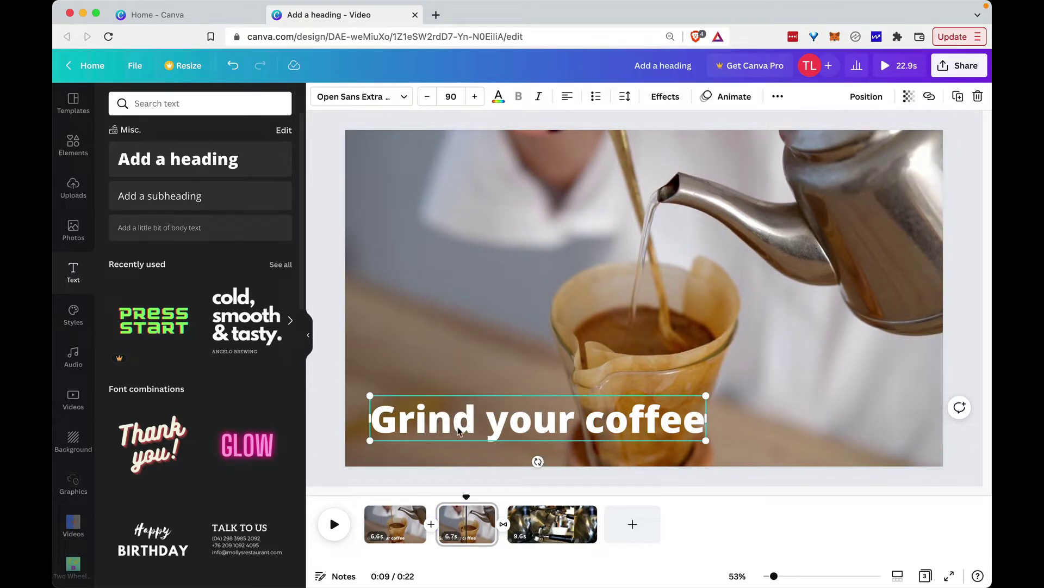
double_click(459, 431)
key(super+a)
key(super+z)
key(super+a)
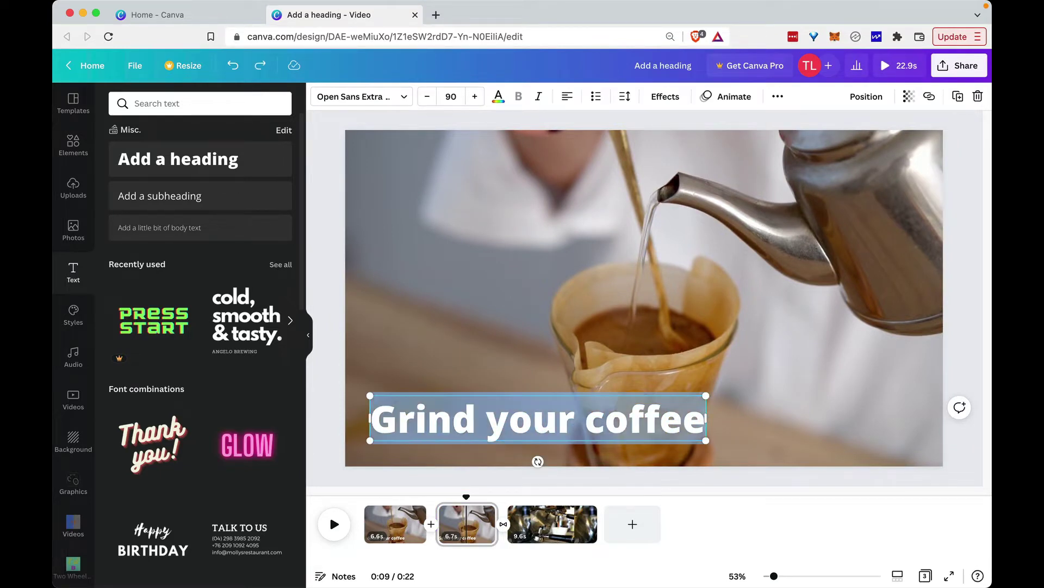
text(2. Pour coffe)
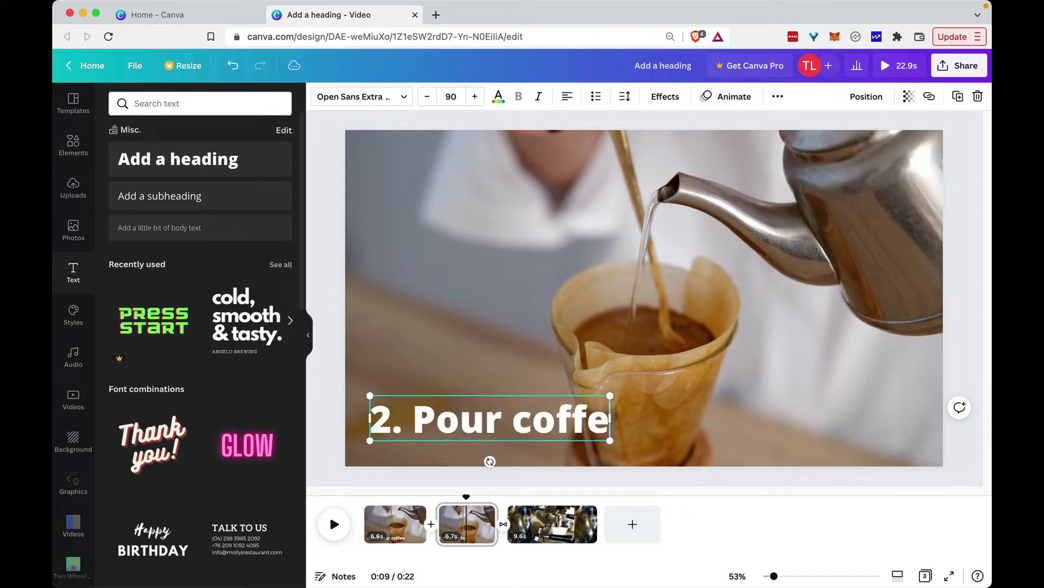
text(e into coffee maker)
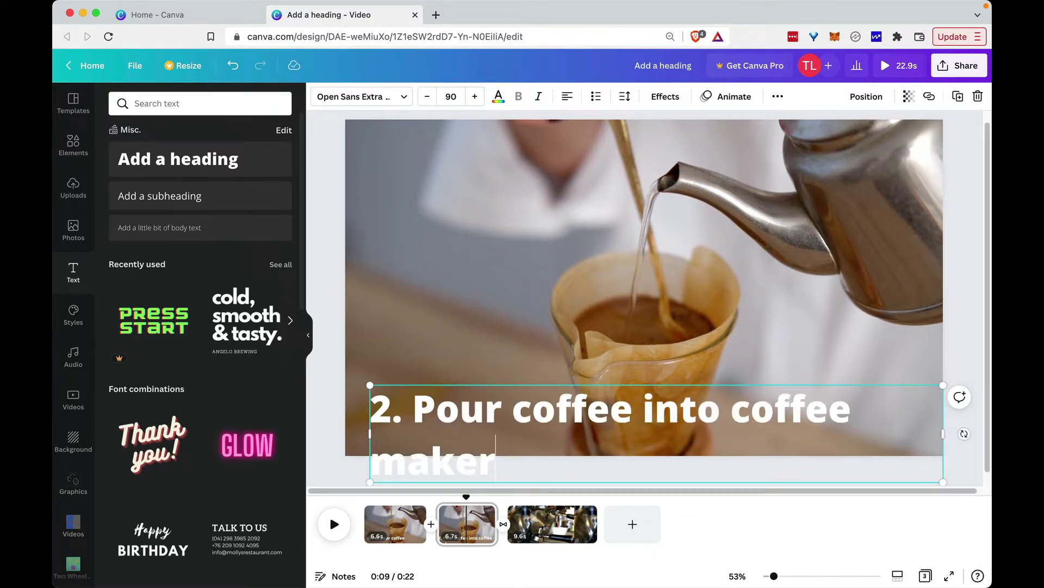
key(alt+Left)
key(alt+BackSpace)
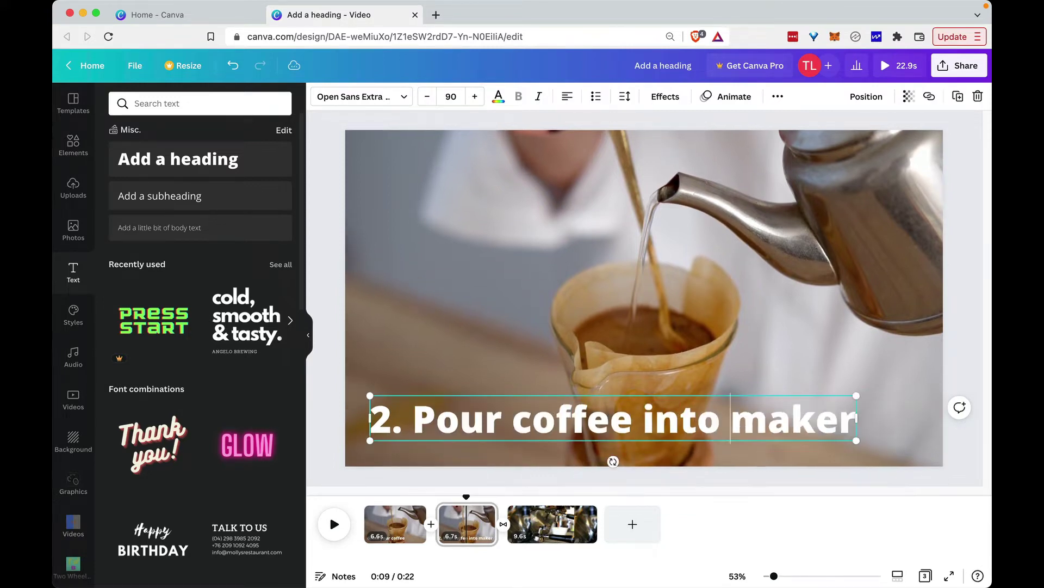
Number the first page's "Grind your coffee" heading with "1." in front of the text.
click(402, 517)
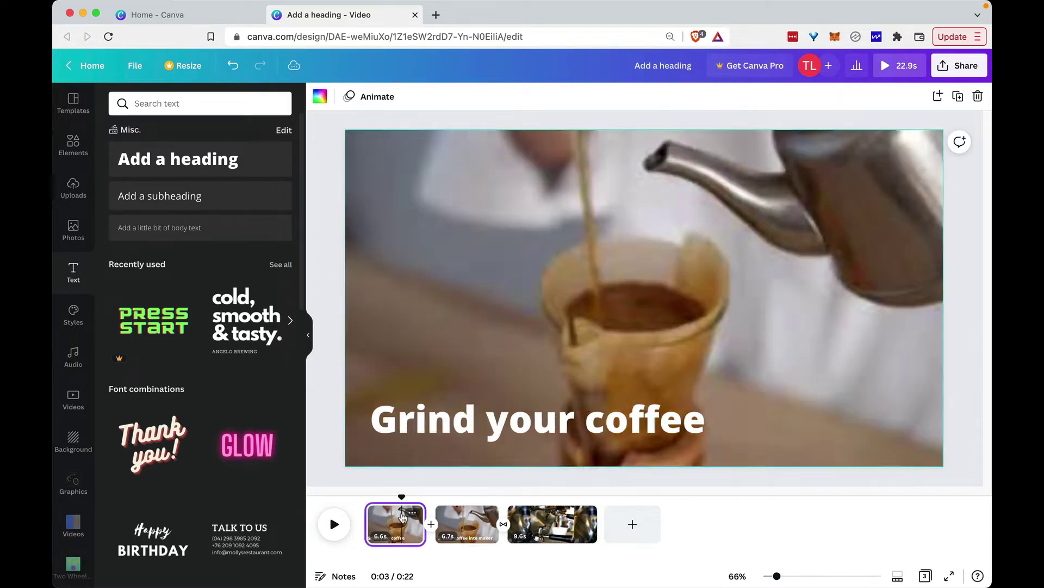
click(415, 430)
key(super+shift+7)
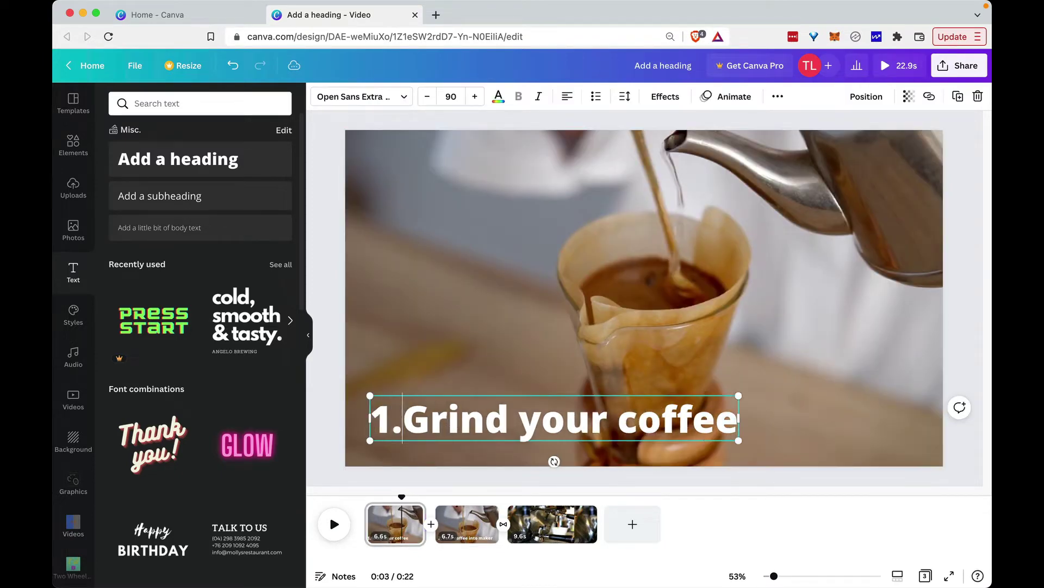
click(446, 457)
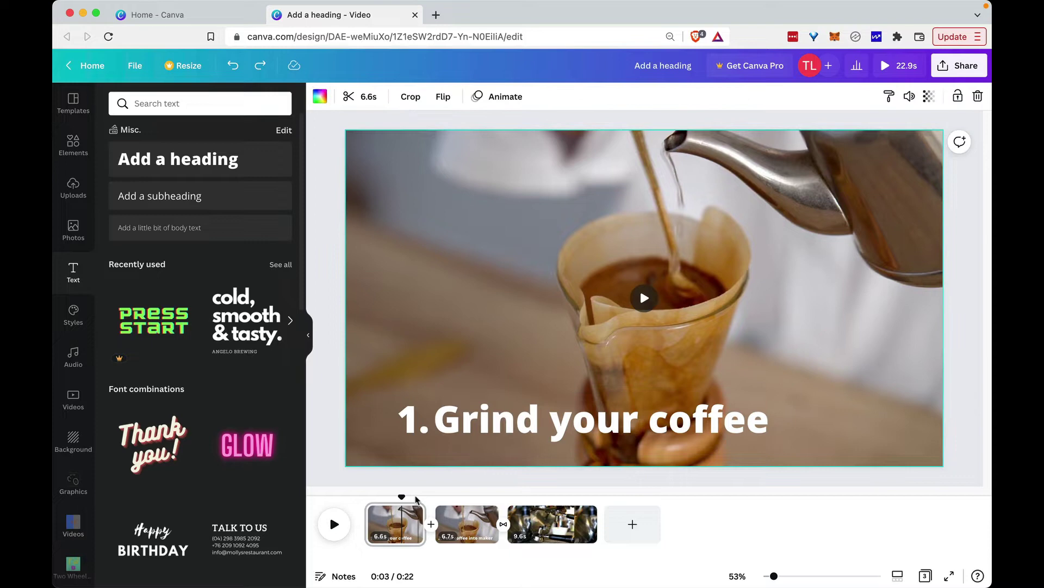
Play the video from the first page into the espresso machine clip to review the headings and cuts.
click(381, 517)
click(342, 521)
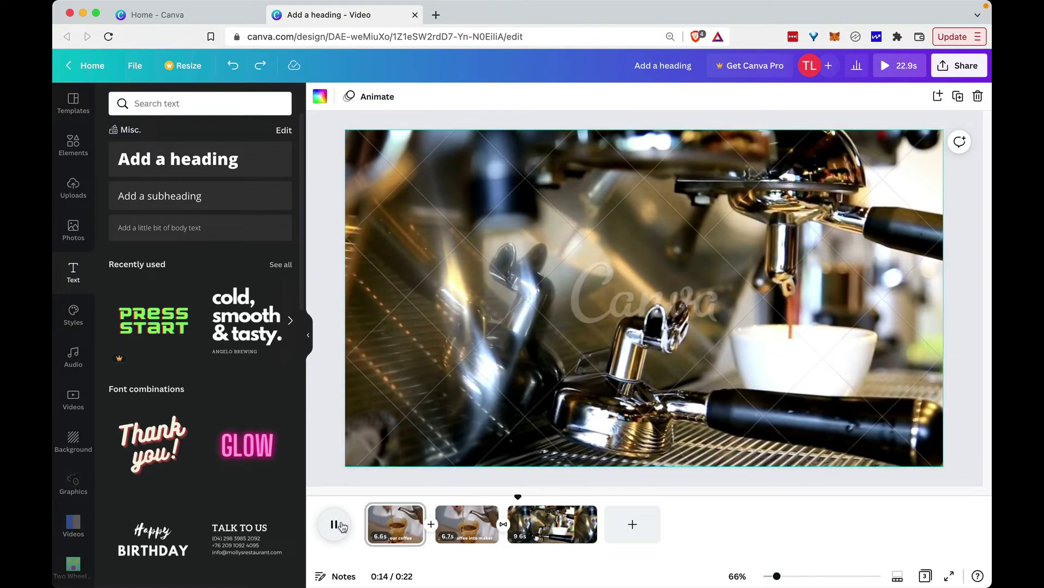
click(334, 523)
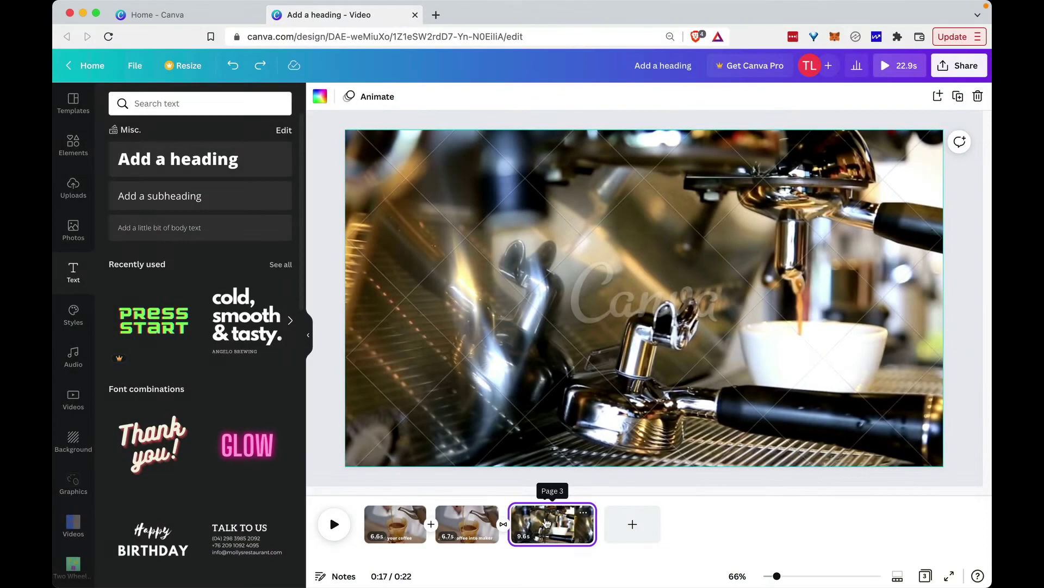
Copy the "2. Pour coffee into maker" heading from the second page onto the espresso machine page.
click(468, 523)
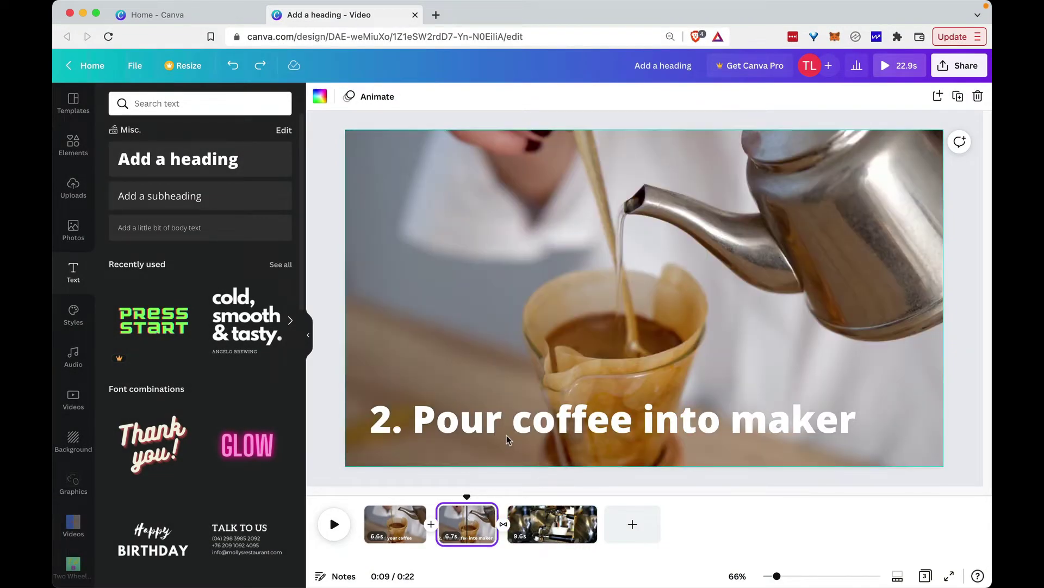
click(508, 425)
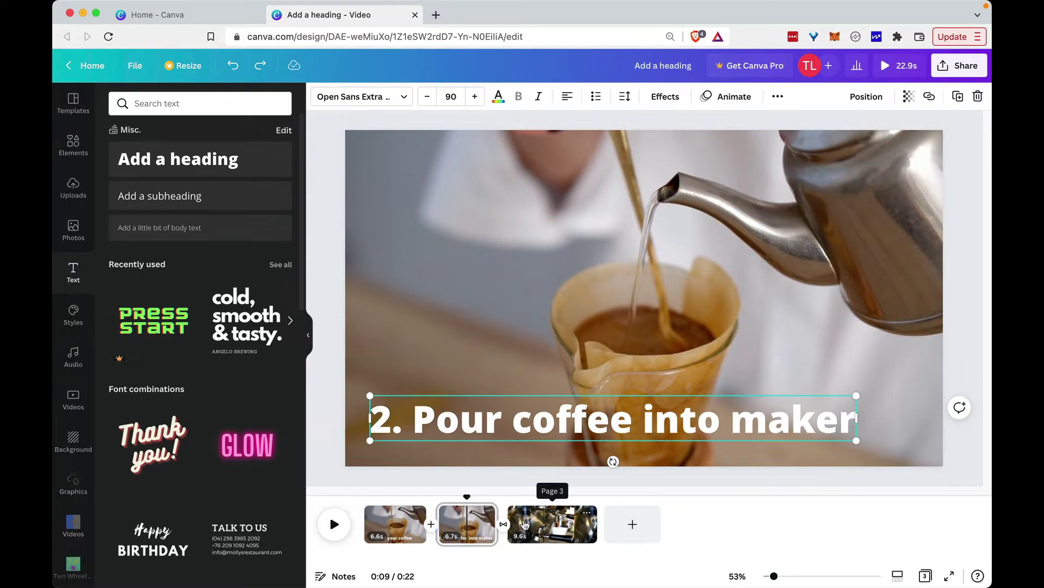
right_click(506, 442)
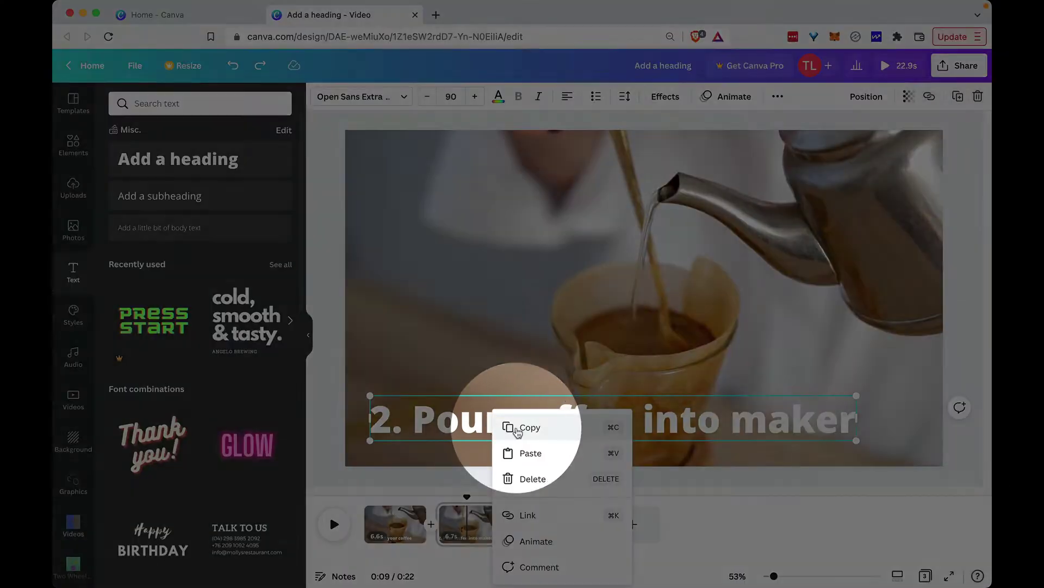
click(509, 429)
click(533, 516)
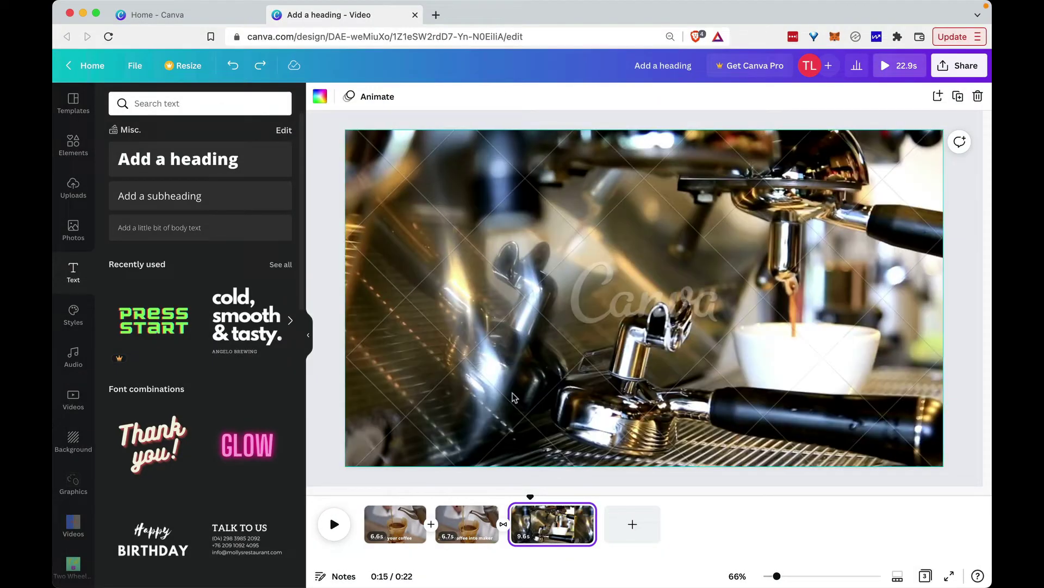
text(2. Pour coffee into maker)
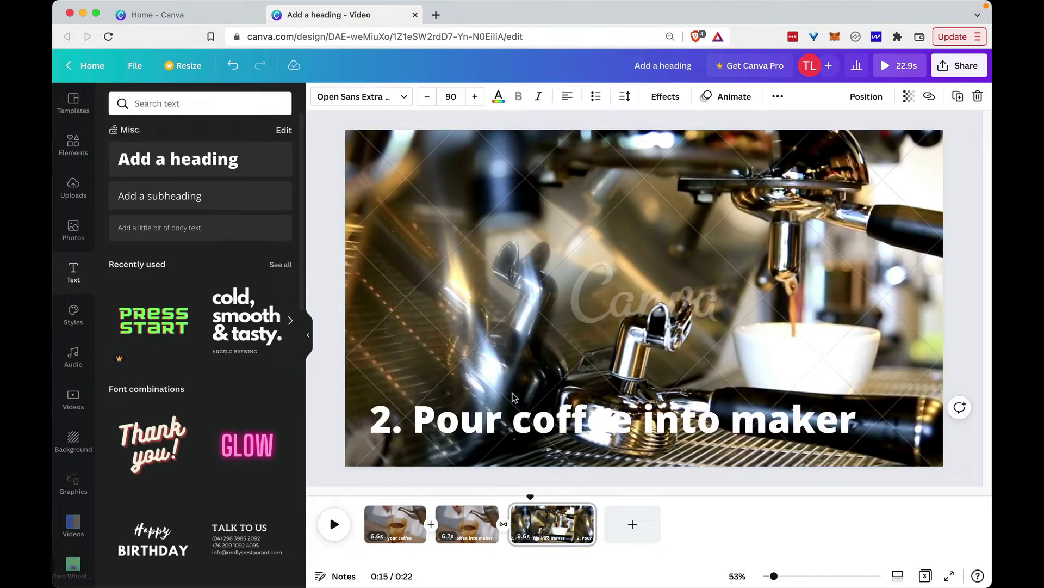
Change the copied heading on the espresso machine page to "3. Brew your coffee".
click(480, 422)
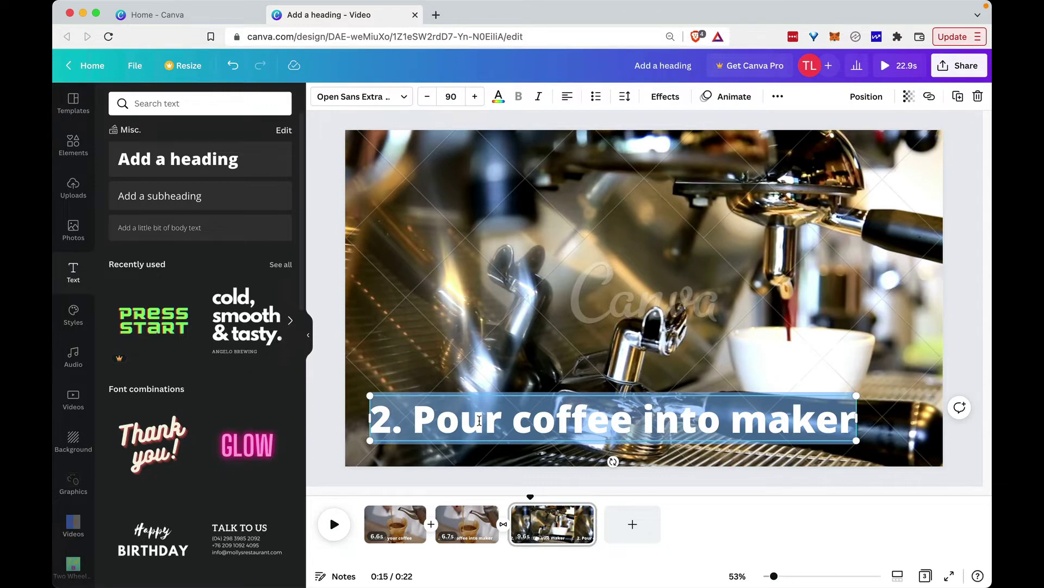
click(480, 419)
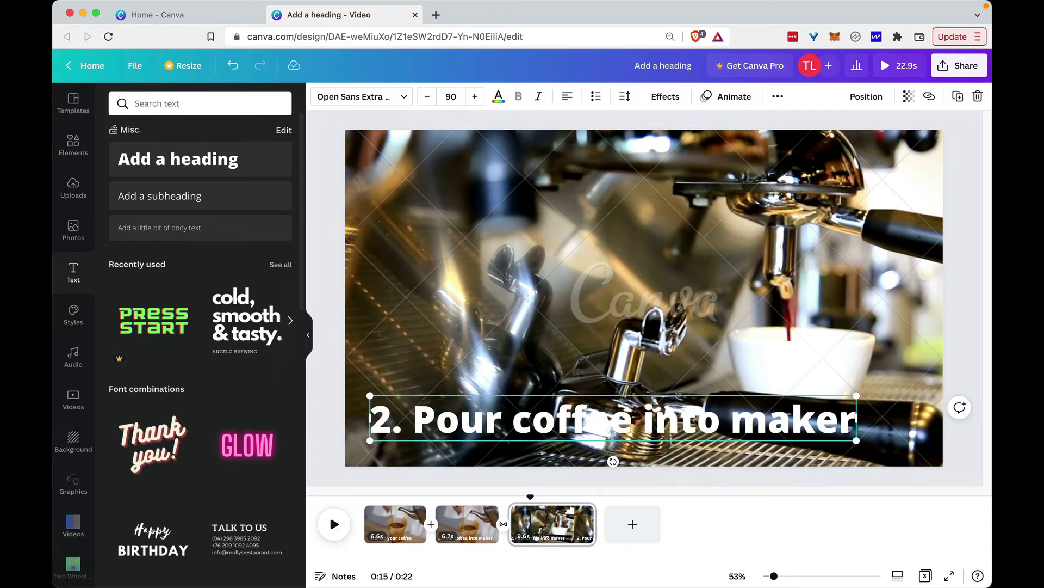
key(shift+Right)
text(3)
key(shift+super+Right)
text(Brew your coffe)
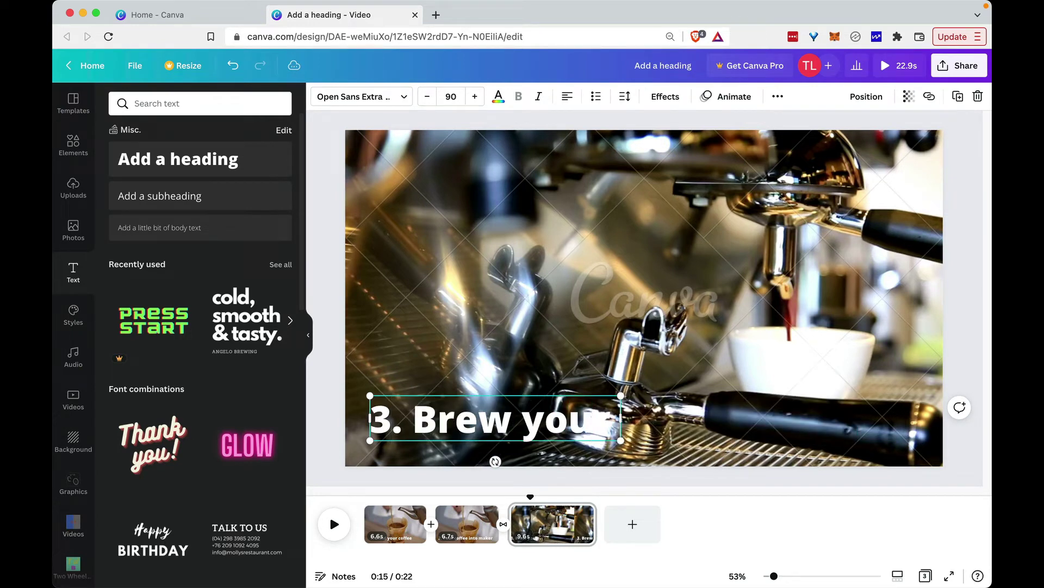
text(e)
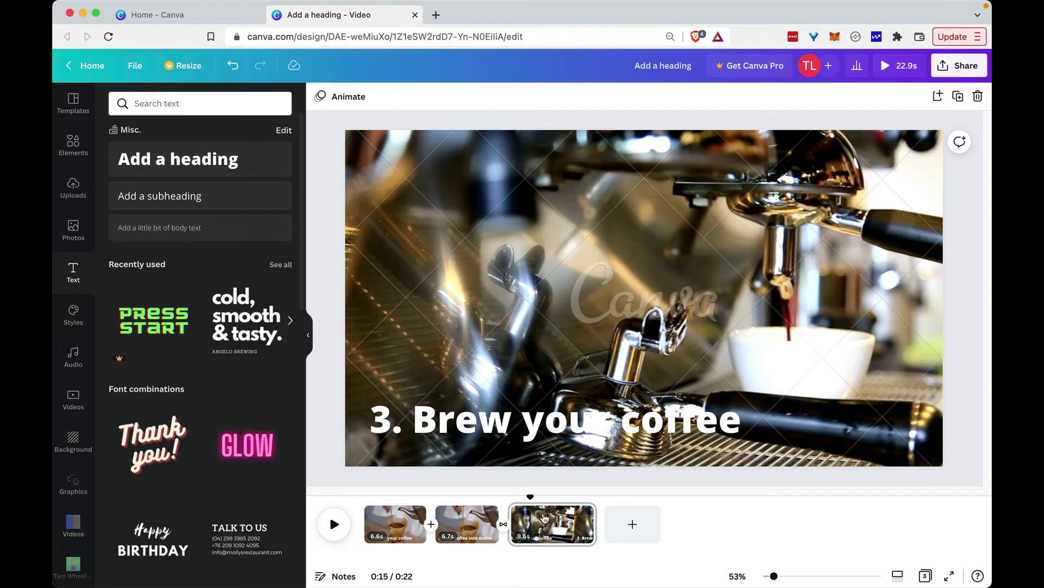
Cut the middle piece out of the espresso page by splitting at about 3.0 seconds and midway through the remainder.
click(547, 521)
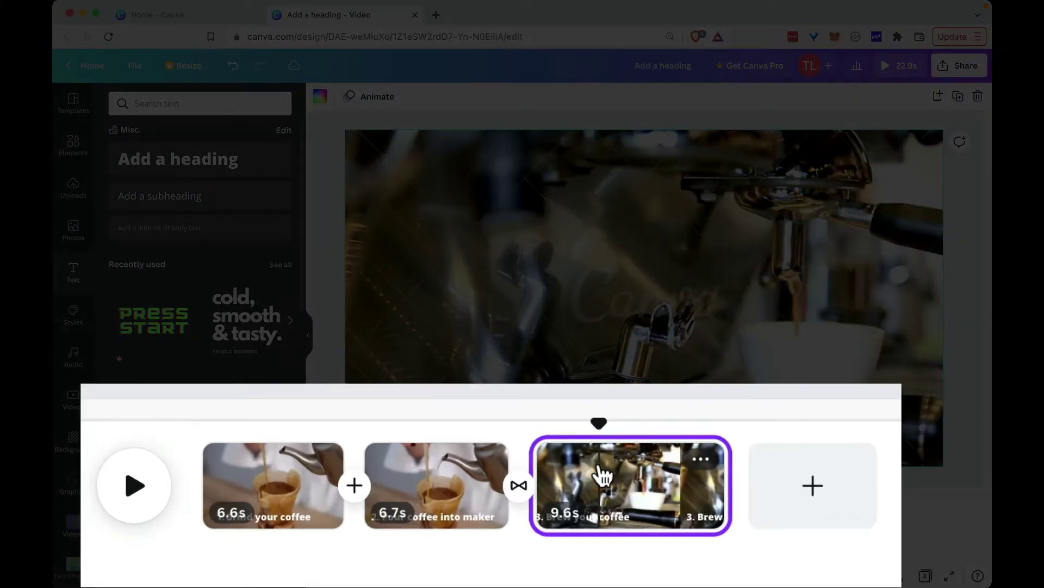
key(s)
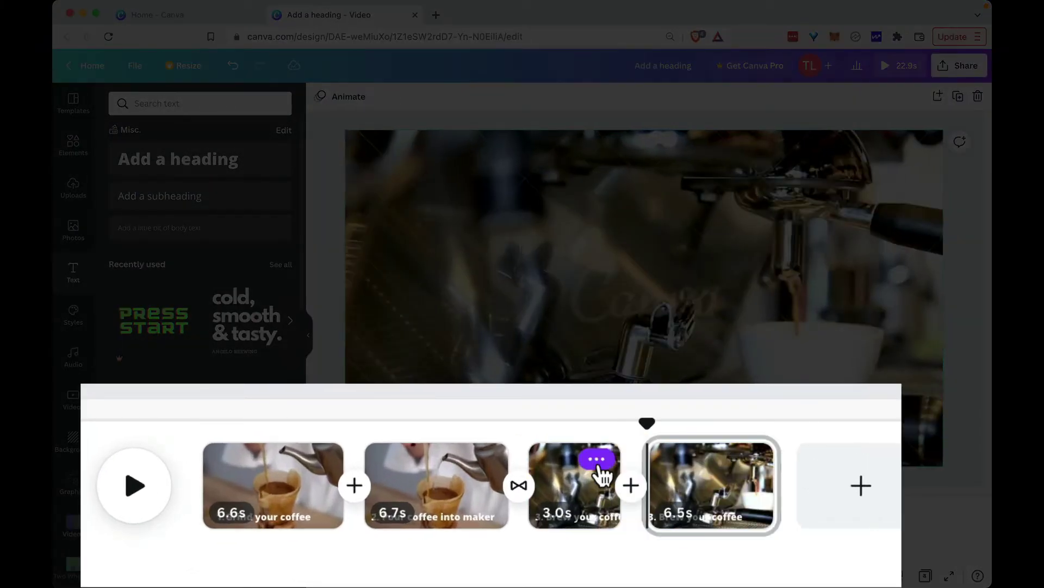
click(688, 482)
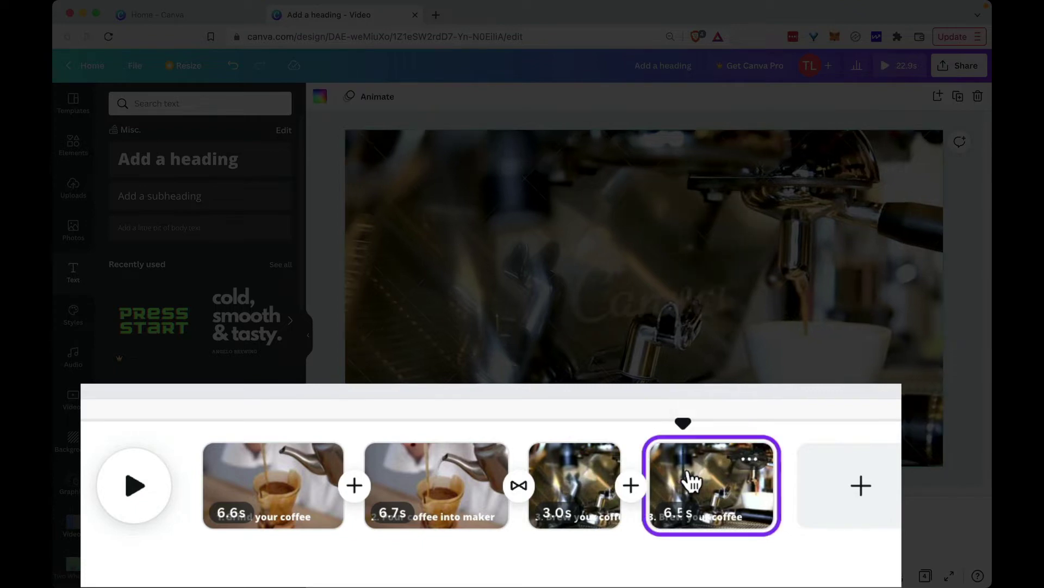
key(s)
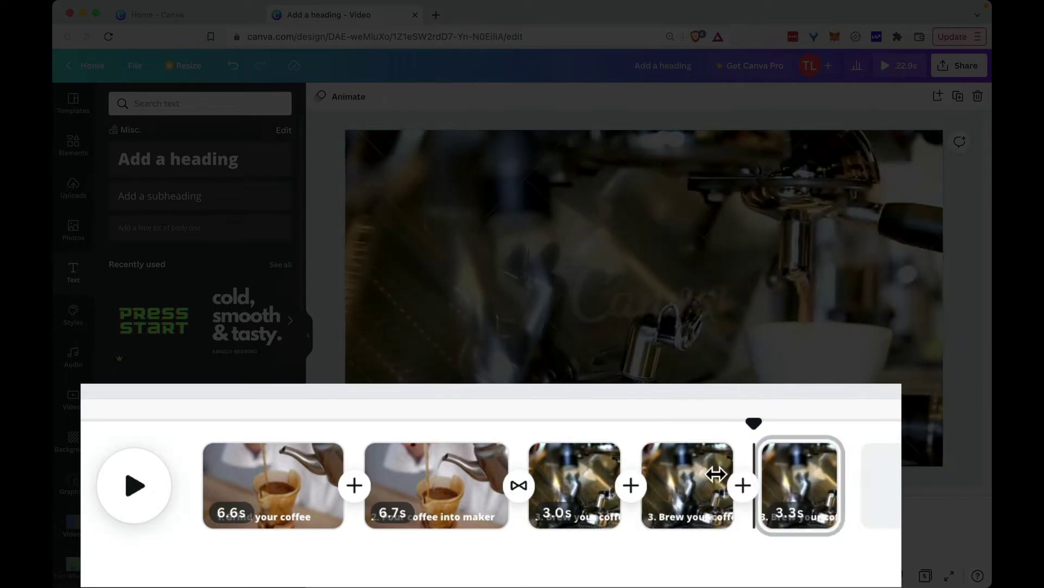
click(683, 481)
key(Delete)
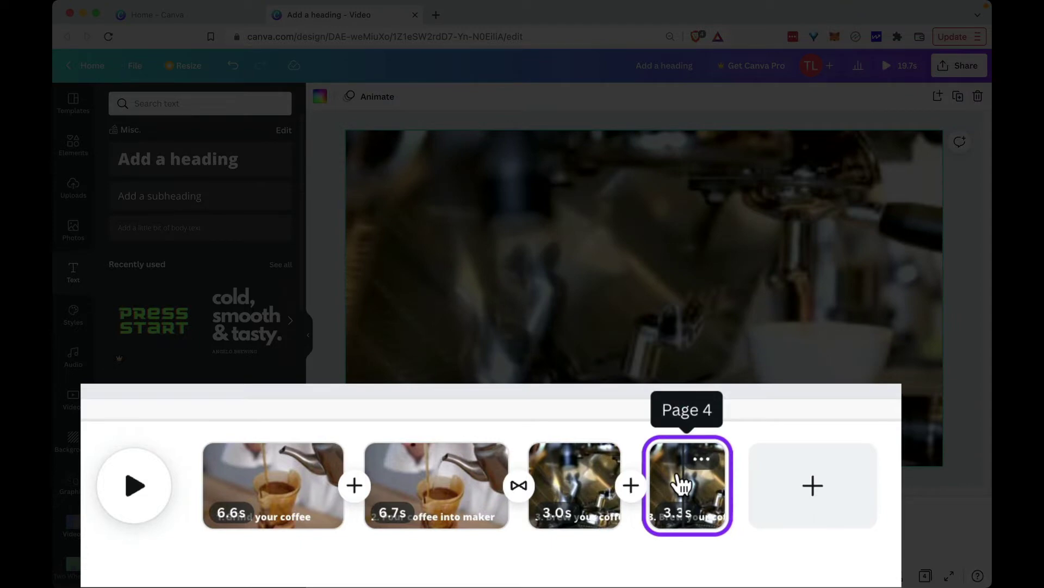
Undo the deletion of the middle piece and both splits of the espresso page.
key(super+z)
key(super+z)
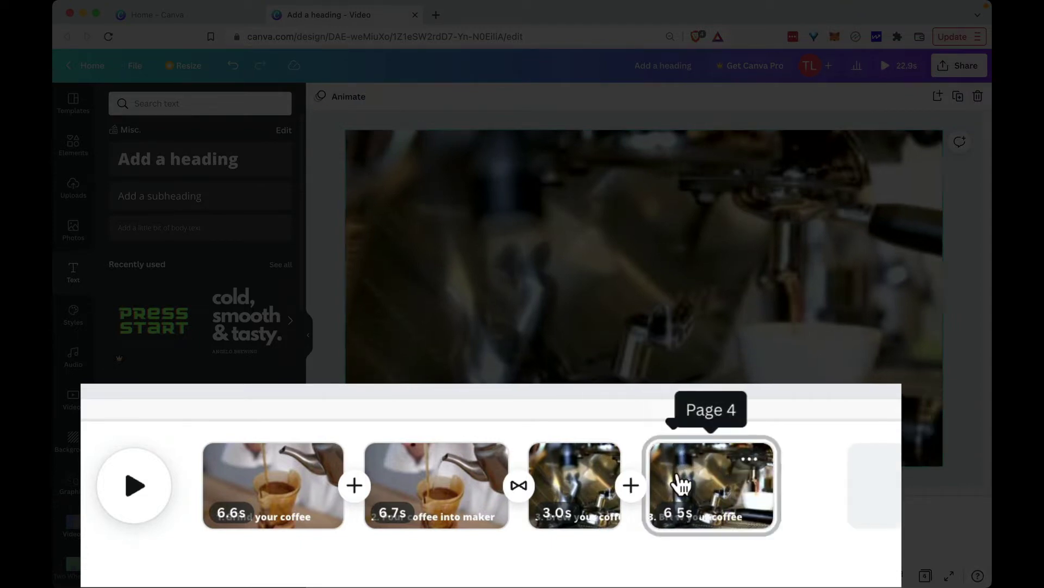
key(super+z)
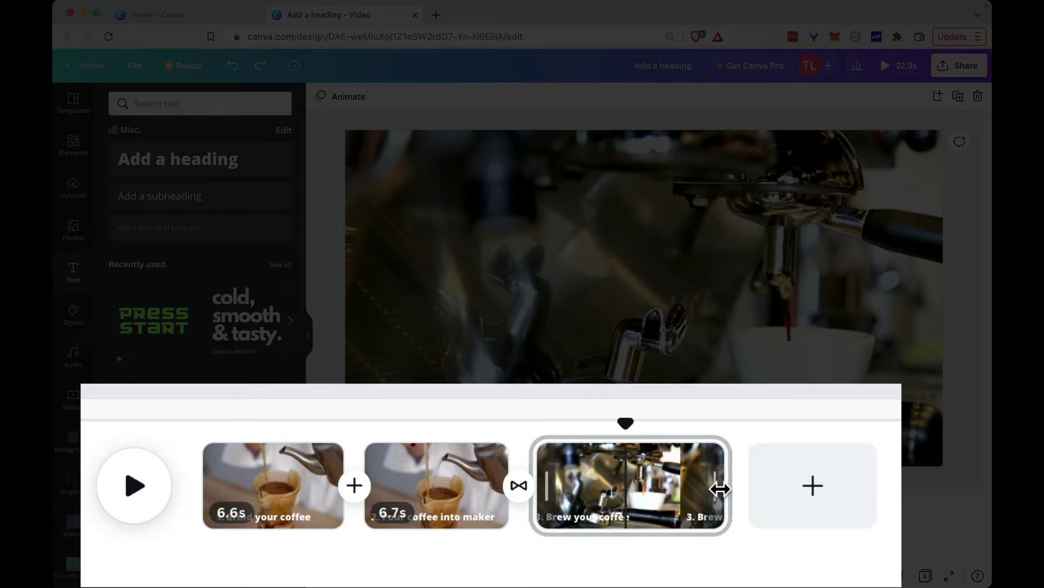
Trim the espresso page to 6.3 s, the first page to 5.3 s and the second to 4.7 s, and preview the video.
drag(719, 488, 668, 490)
drag(544, 496, 659, 488)
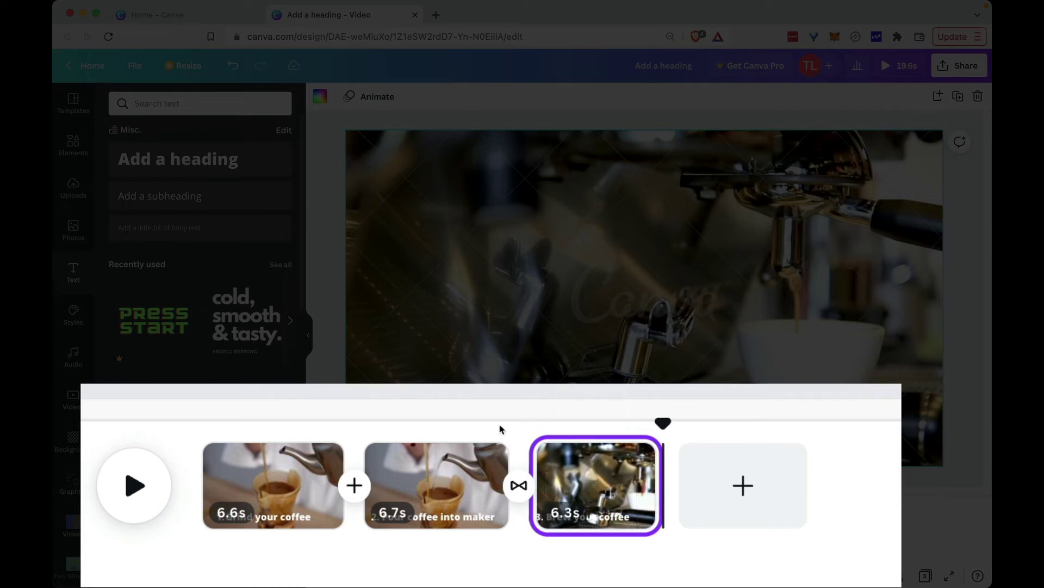
drag(208, 468, 237, 474)
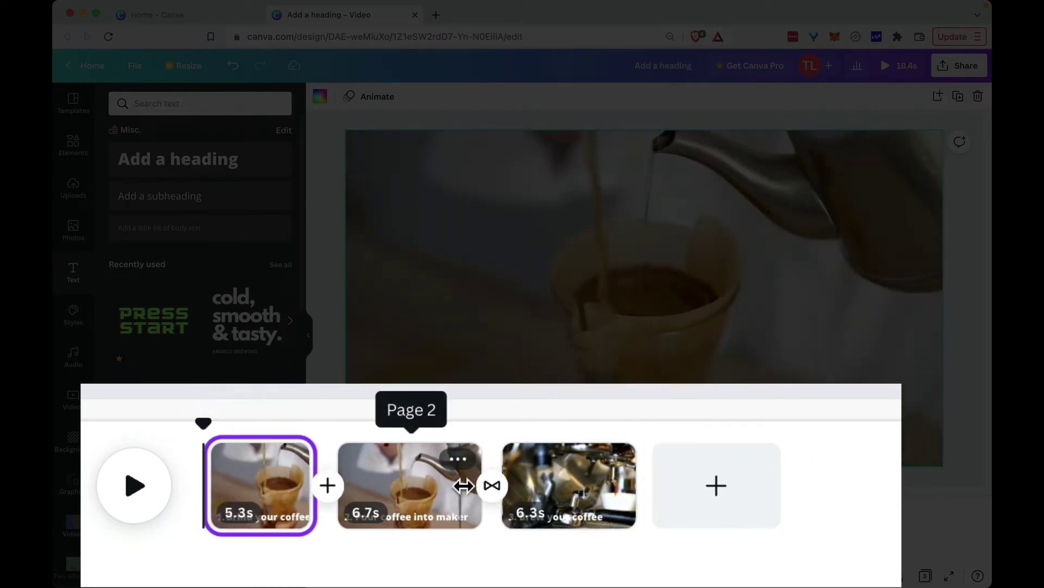
drag(465, 484, 431, 486)
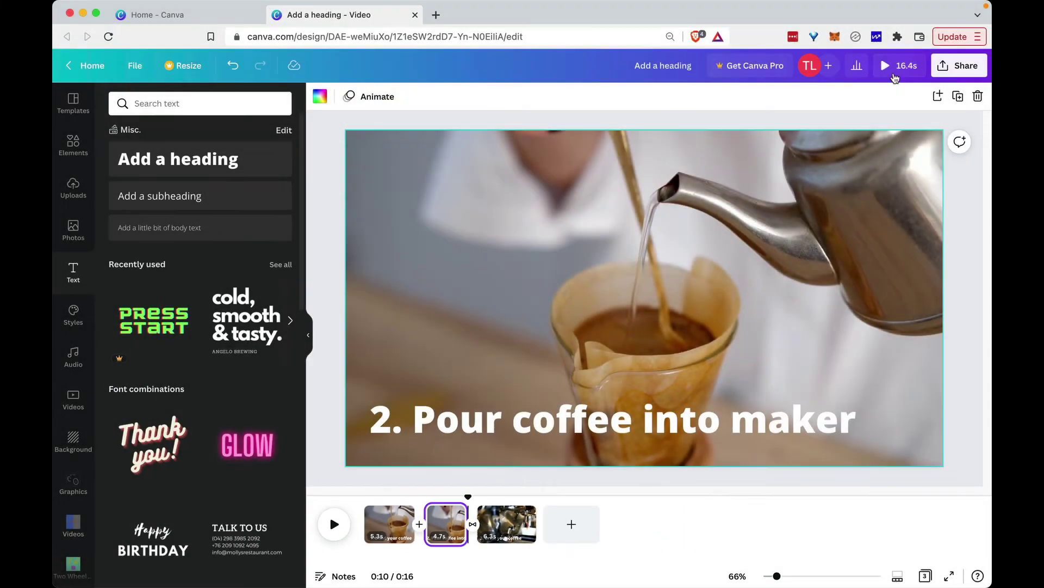
click(896, 68)
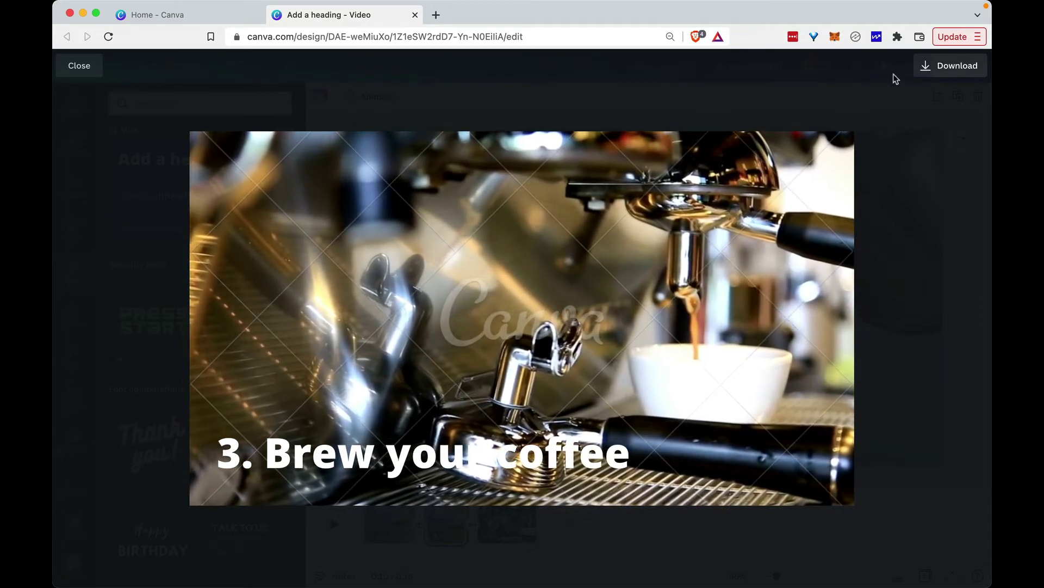
key(Escape)
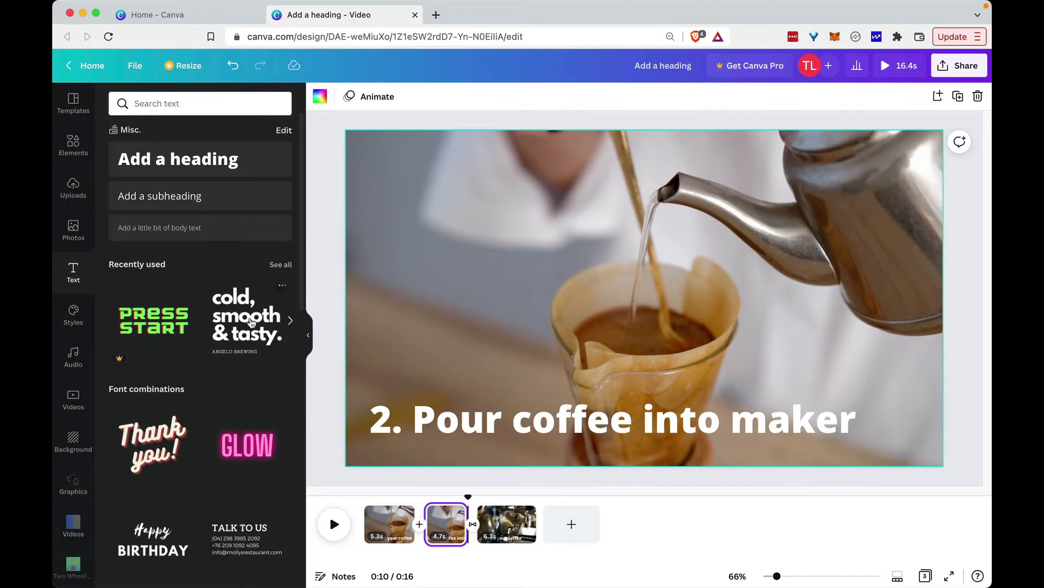
Add the "Life Is for Dreaming" audio track and extend it across the whole video from the first page.
click(76, 360)
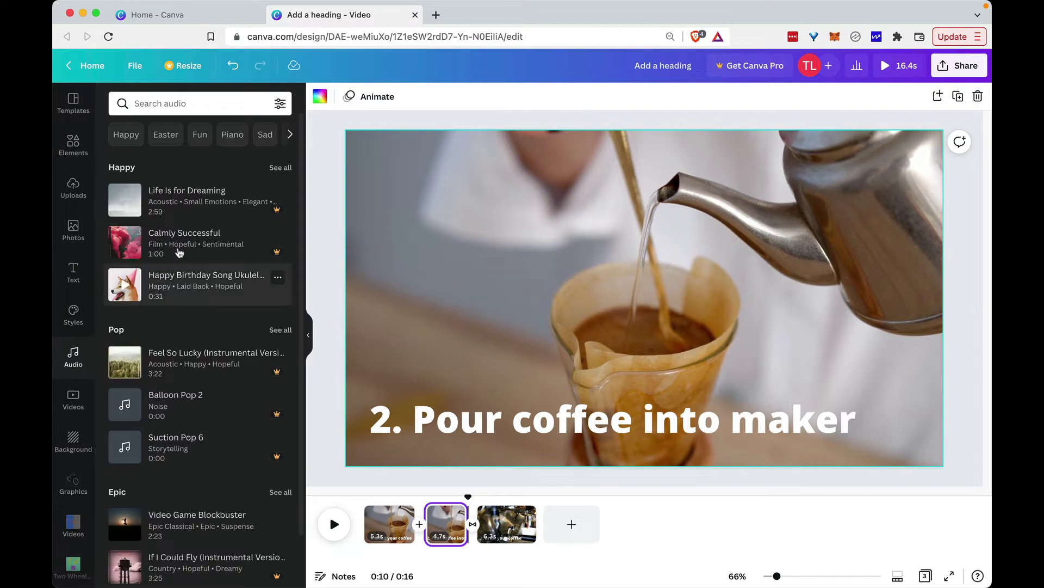
click(194, 208)
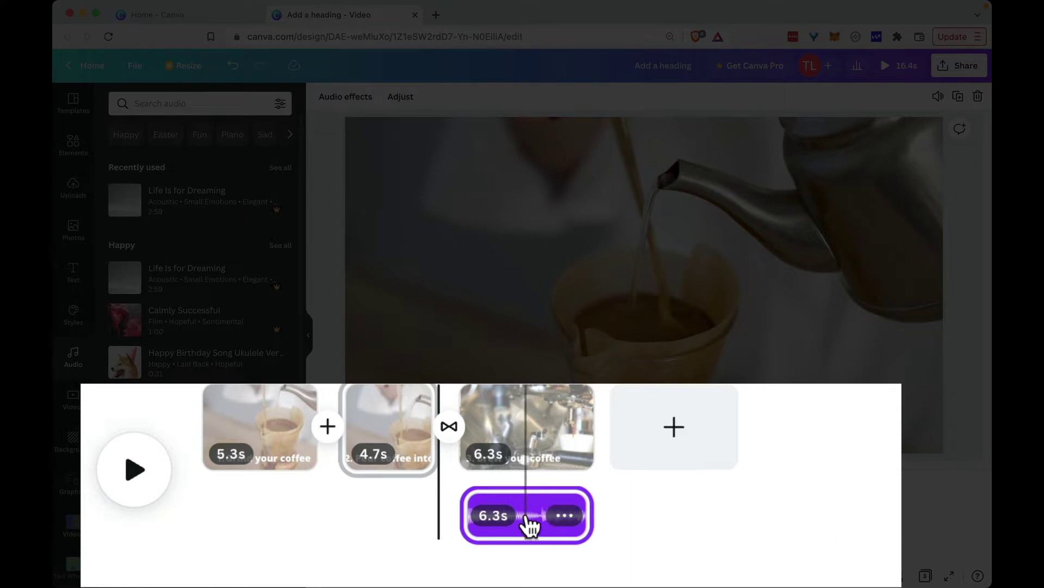
drag(528, 517, 191, 512)
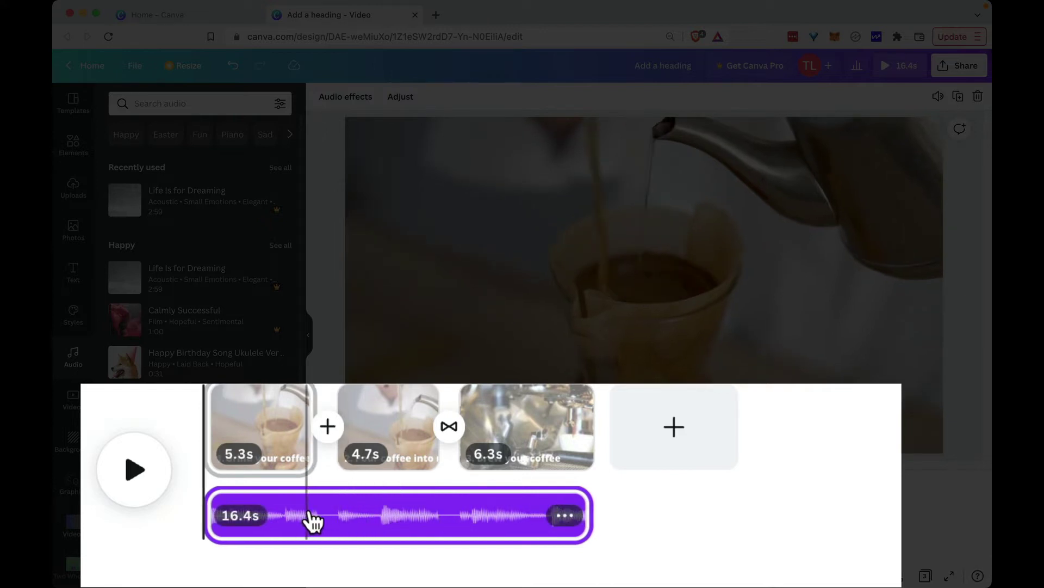
drag(584, 515, 657, 520)
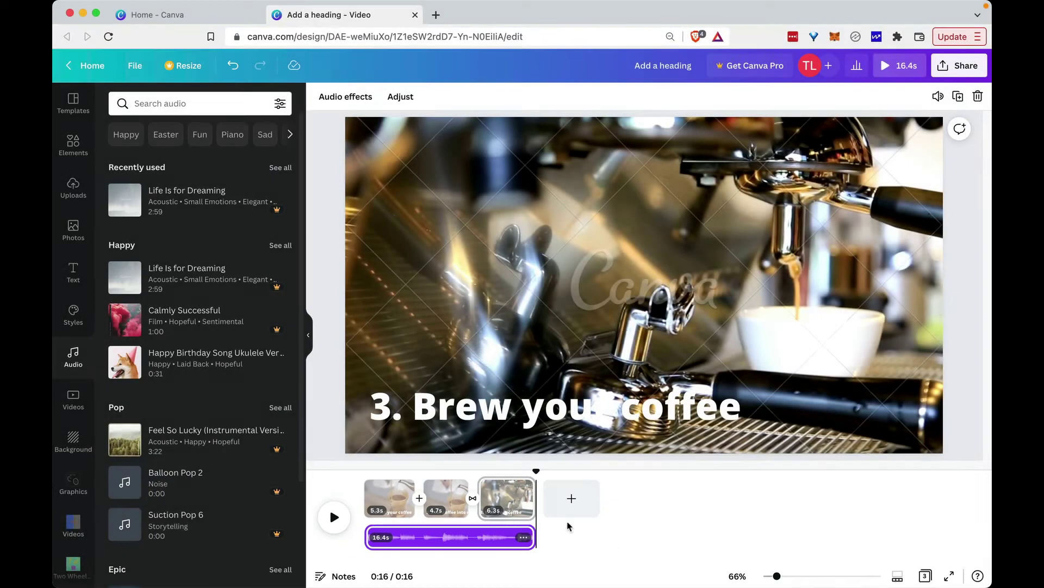
Try extending the soundtrack by adding three blank pages after the espresso clip, and undo the additions.
click(576, 509)
click(626, 497)
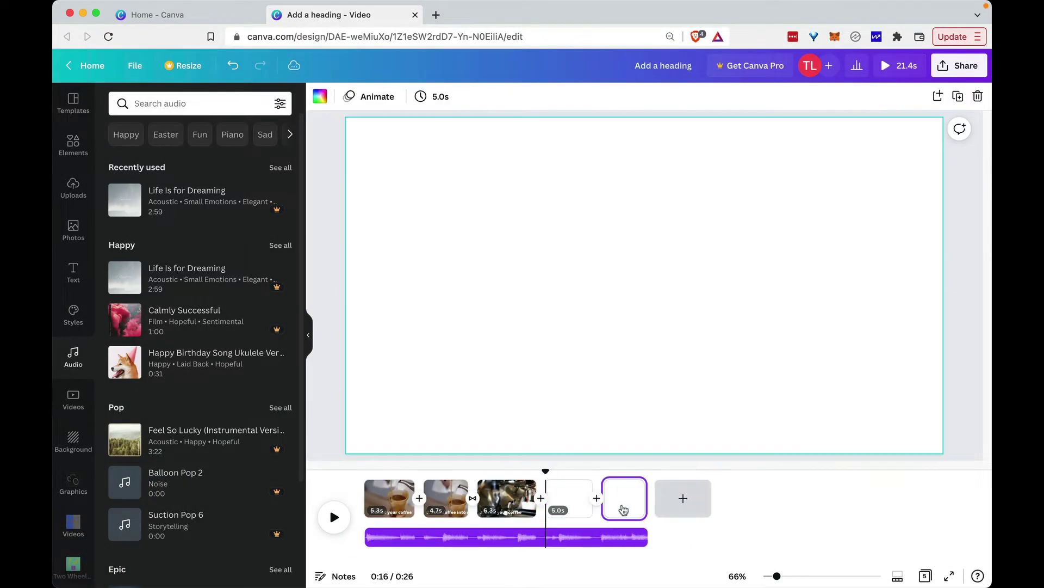
click(680, 503)
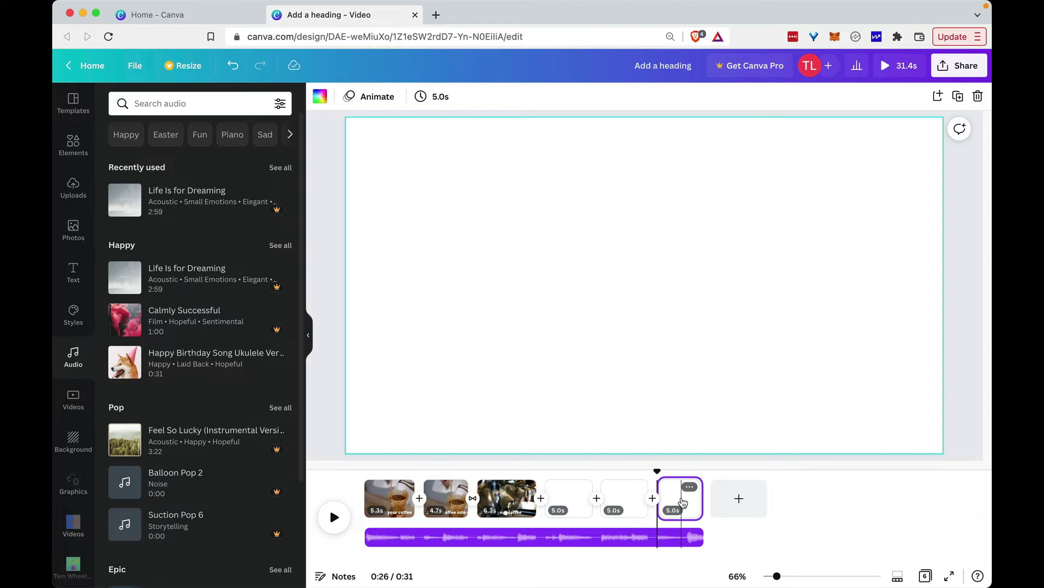
key(super+z)
key(super+z)
key(super+z)
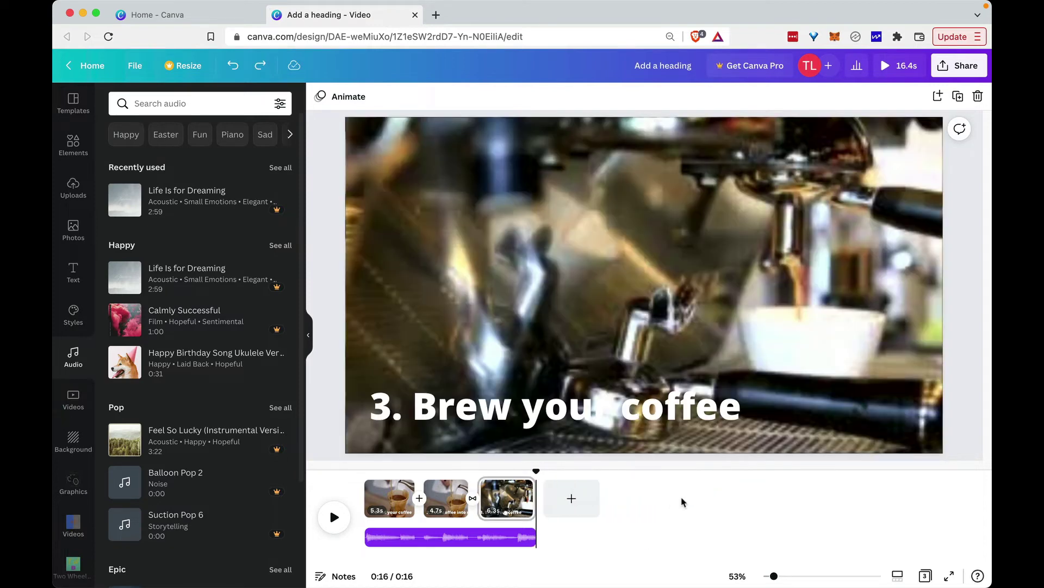
Play the video with its soundtrack from the first page, and trim the end of the espresso page to 5.1 s.
click(506, 546)
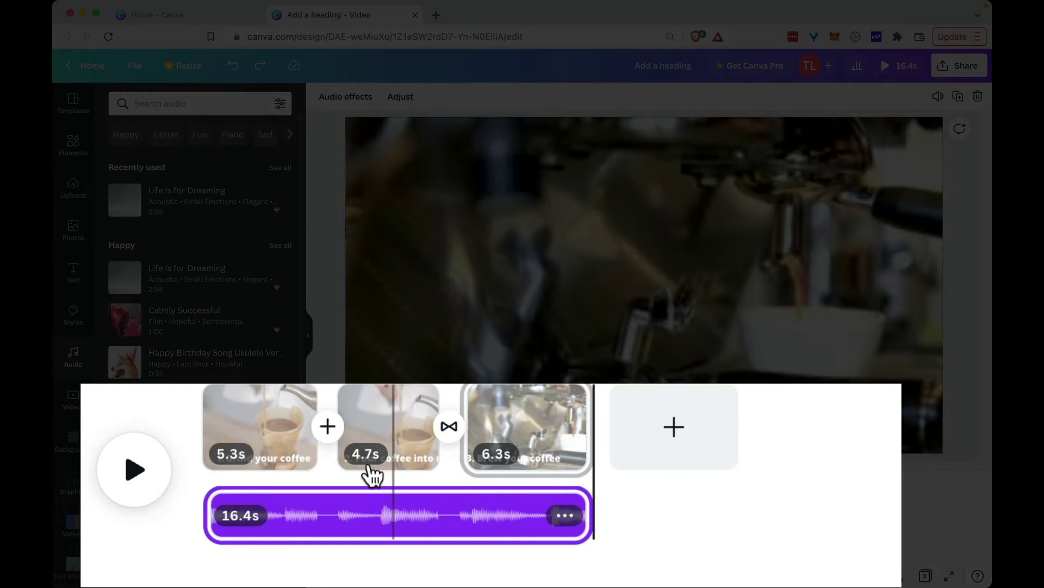
mouse_move(271, 429)
click(217, 412)
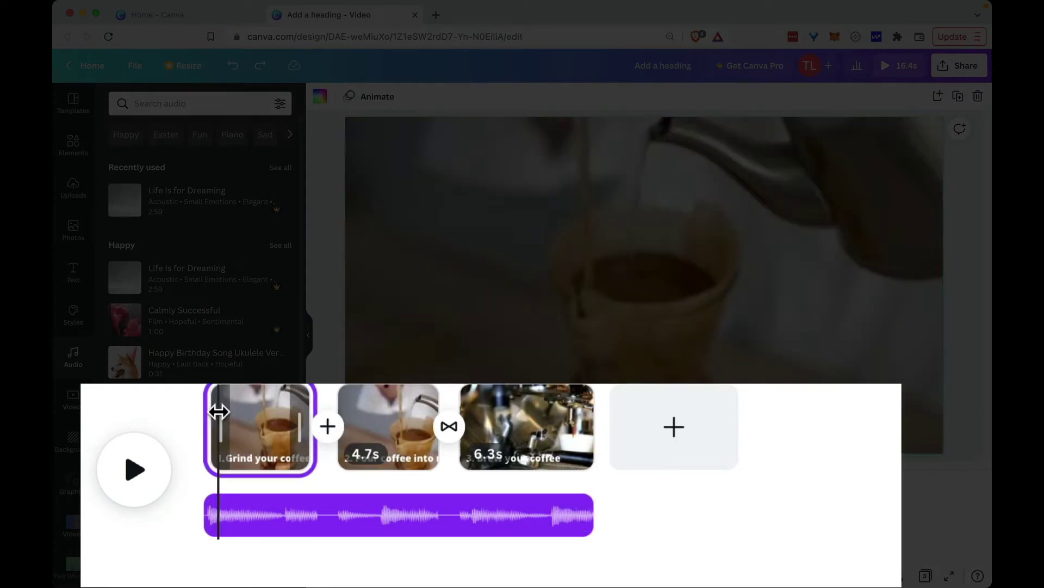
click(146, 486)
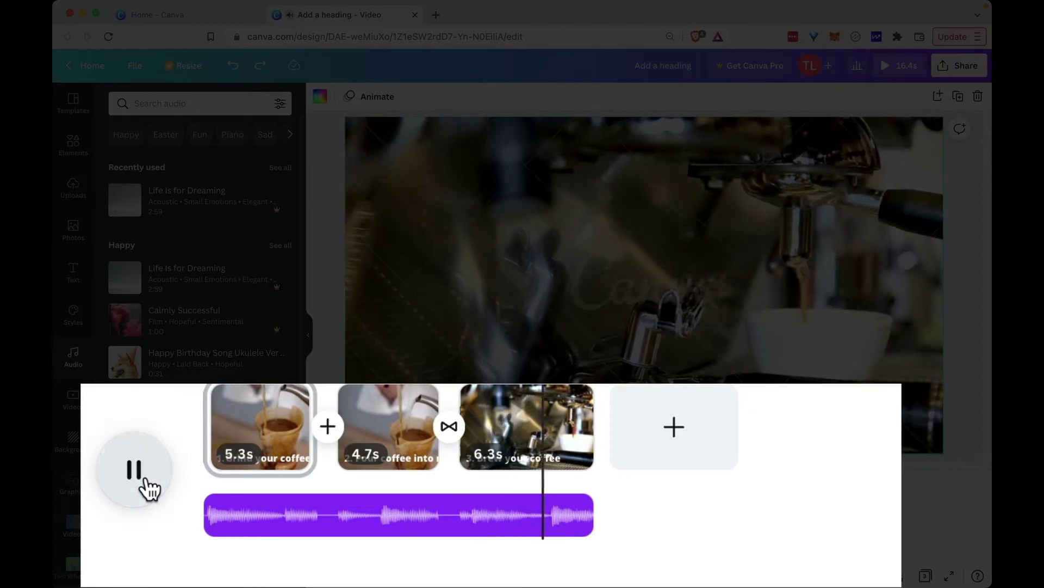
click(142, 479)
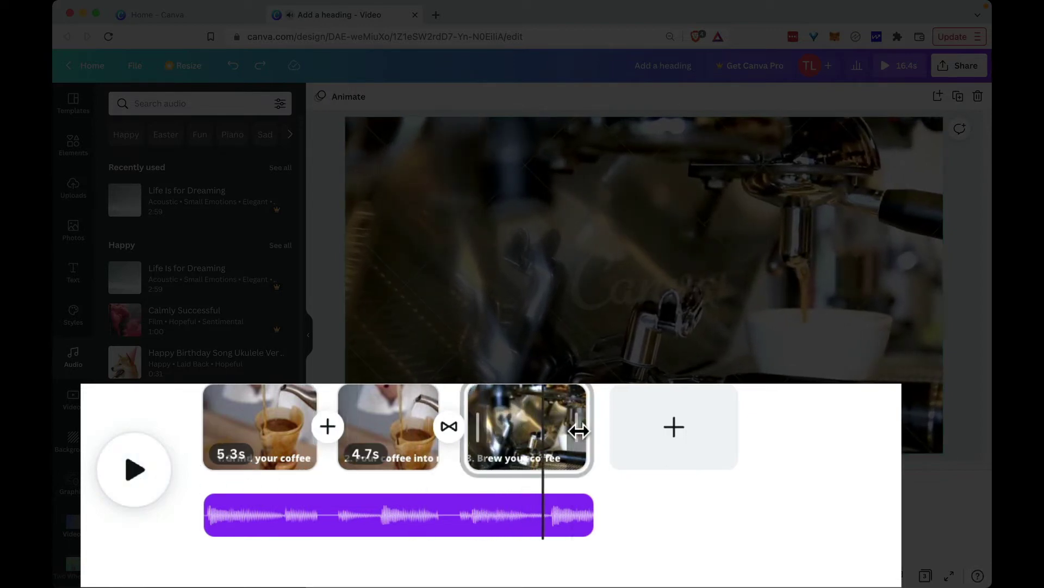
drag(578, 430, 559, 434)
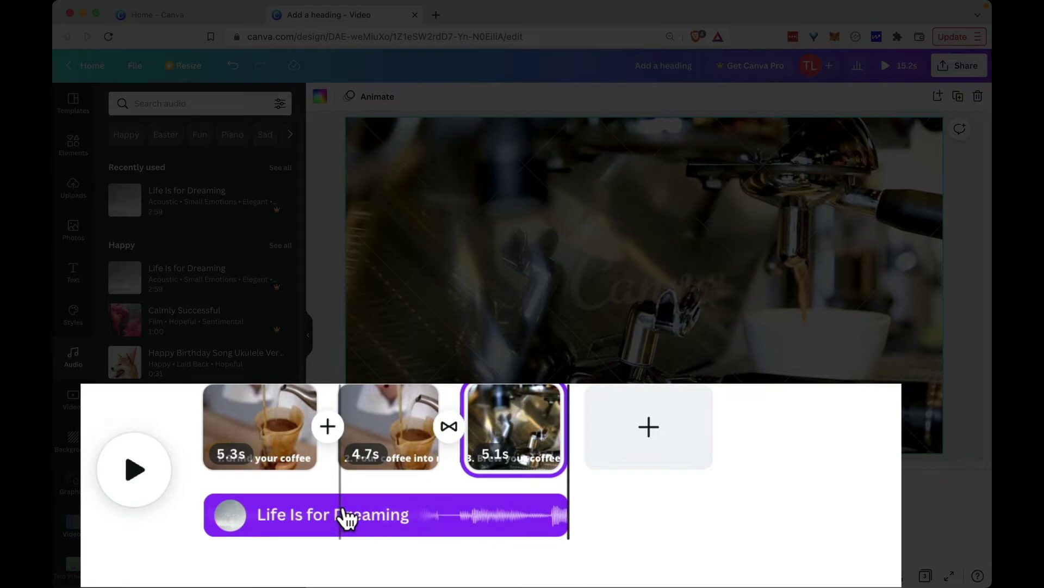
Duplicate the "Life Is for Dreaming" soundtrack and shorten one copy's end to 5.3 s so it covers only the first page.
click(344, 518)
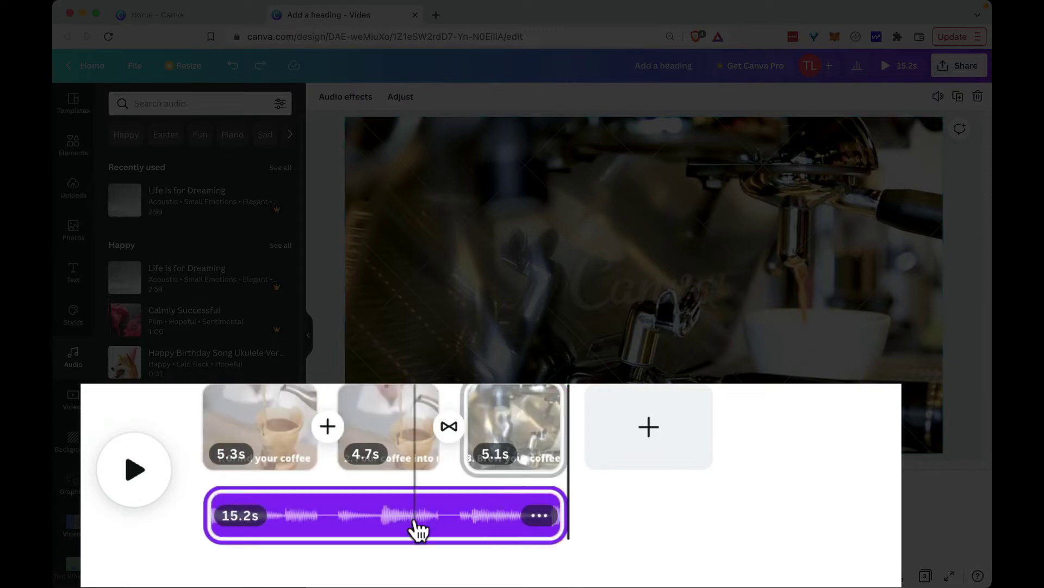
right_click(416, 524)
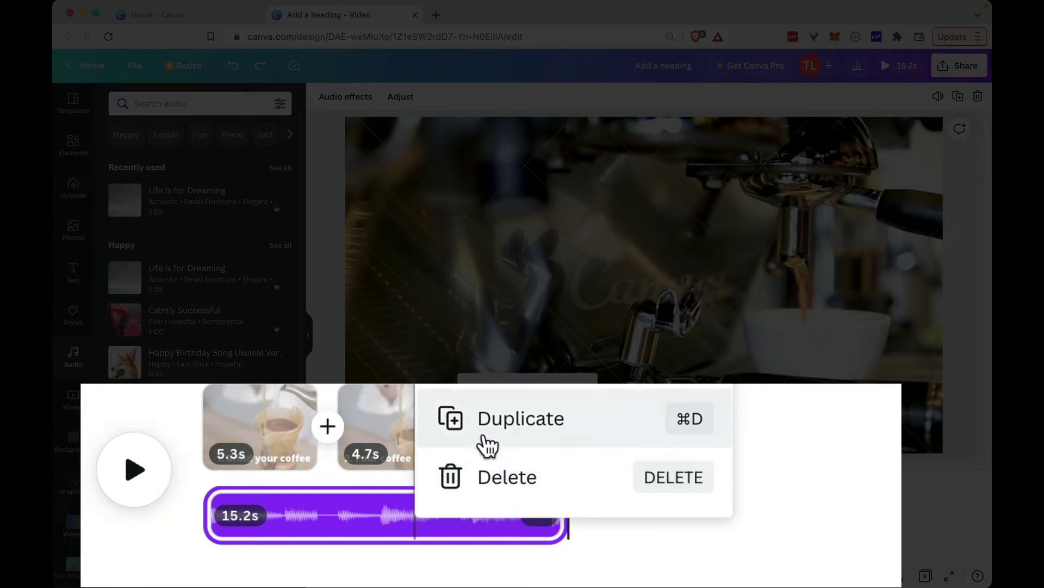
click(480, 433)
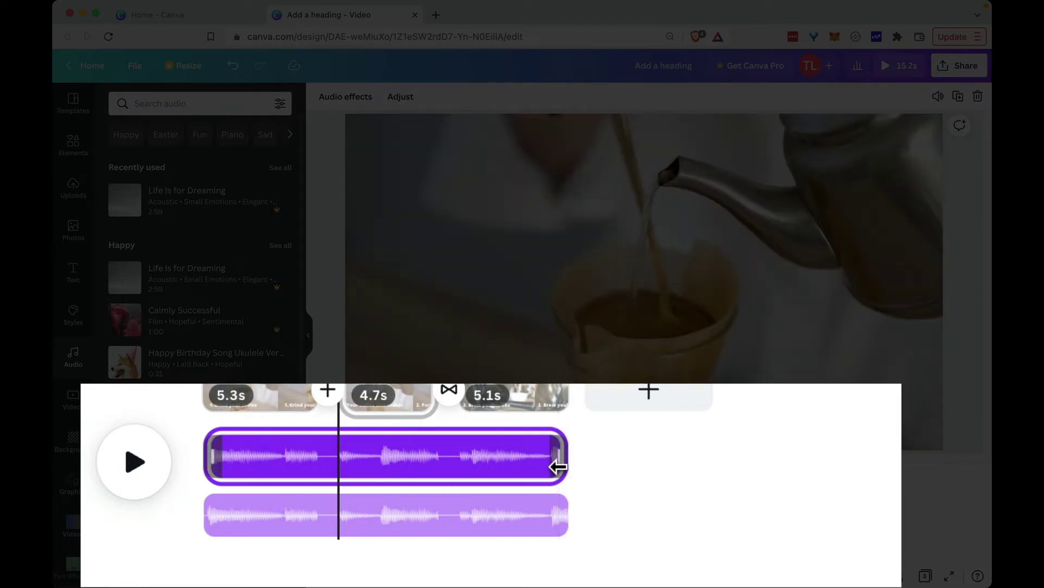
drag(555, 464, 335, 468)
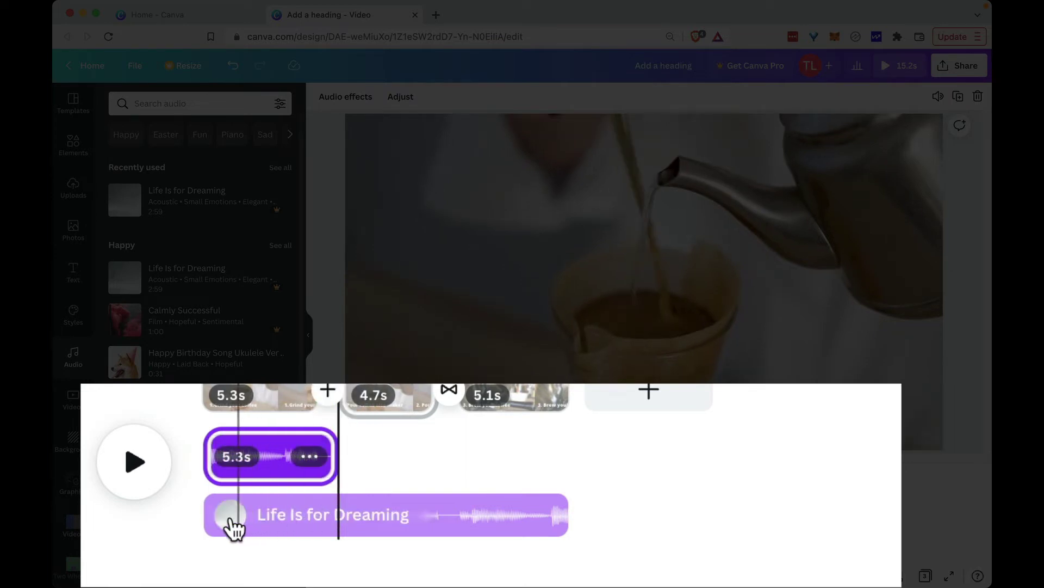
Trim the start of the other soundtrack copy so it runs 9.8 s from the beginning of the second page.
click(215, 516)
drag(215, 516, 339, 515)
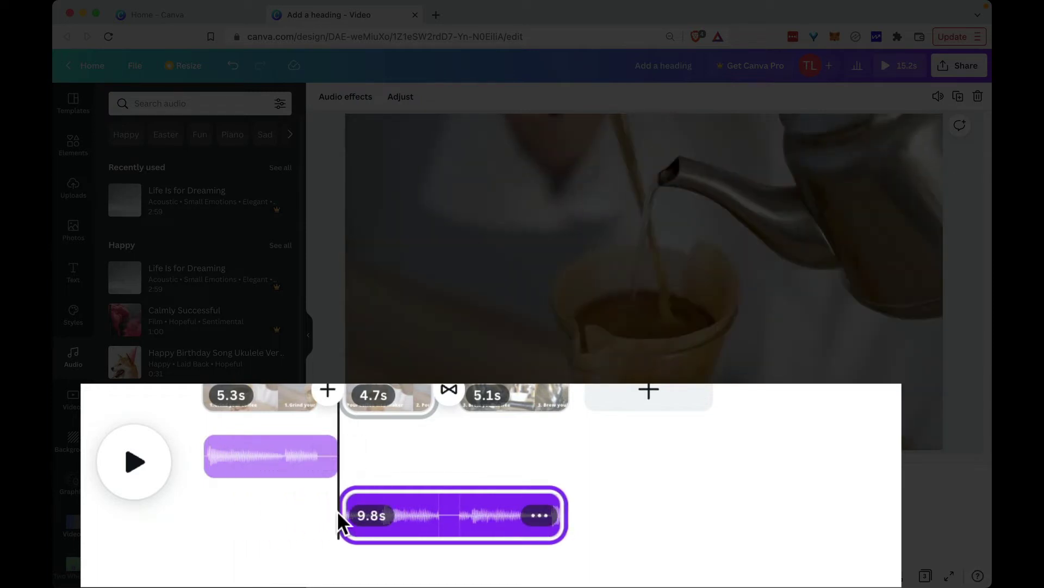
click(276, 475)
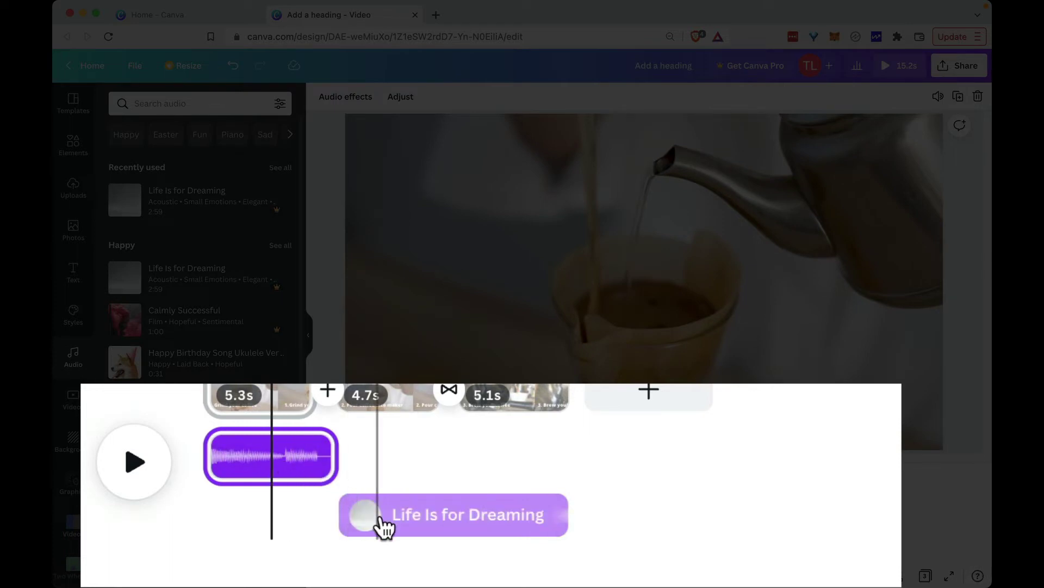
click(412, 515)
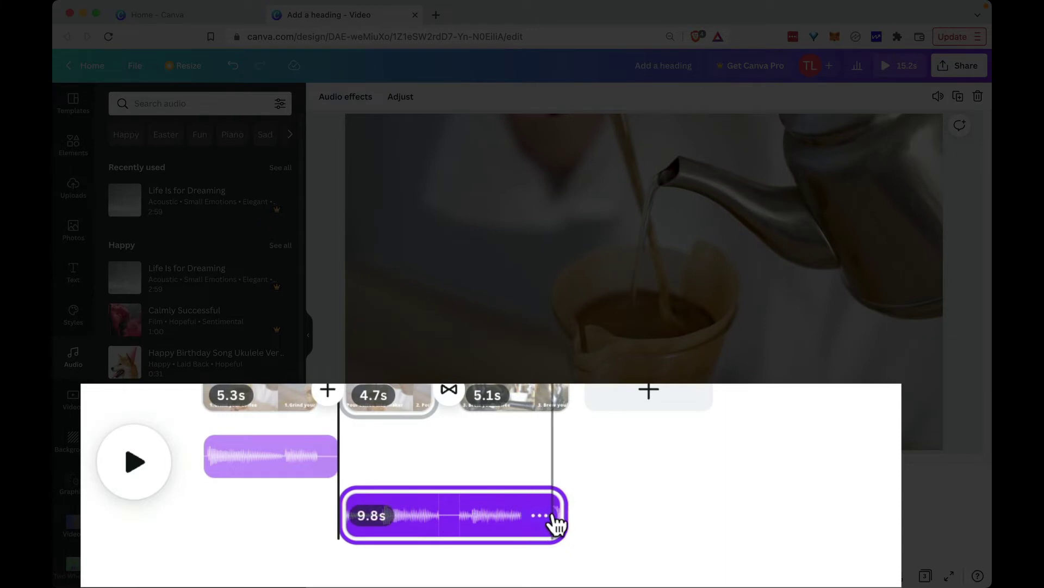
Add two blank pages after the espresso clip and move the 9.8 s audio segment to start with the espresso page.
click(650, 400)
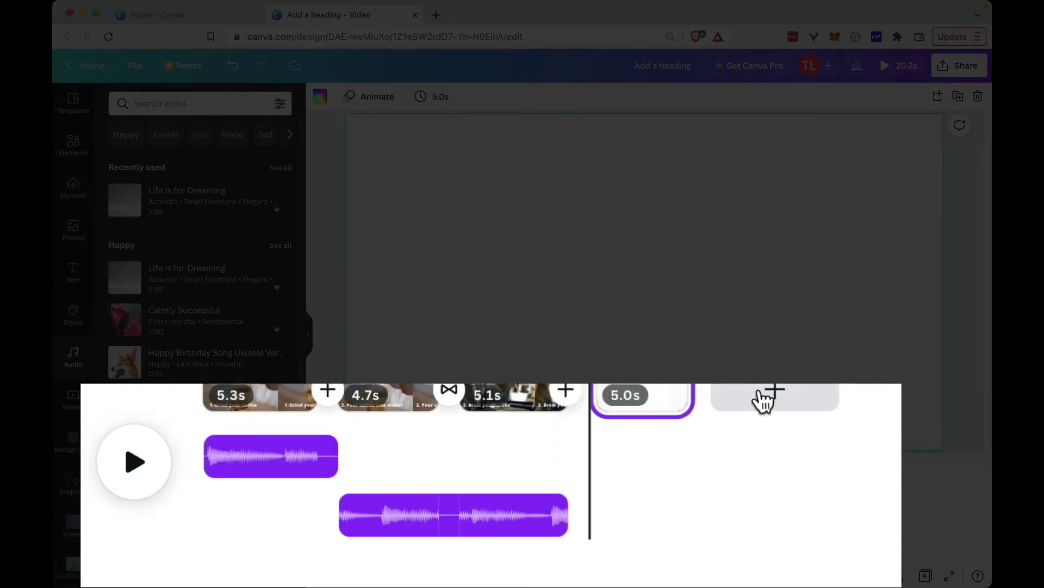
click(762, 399)
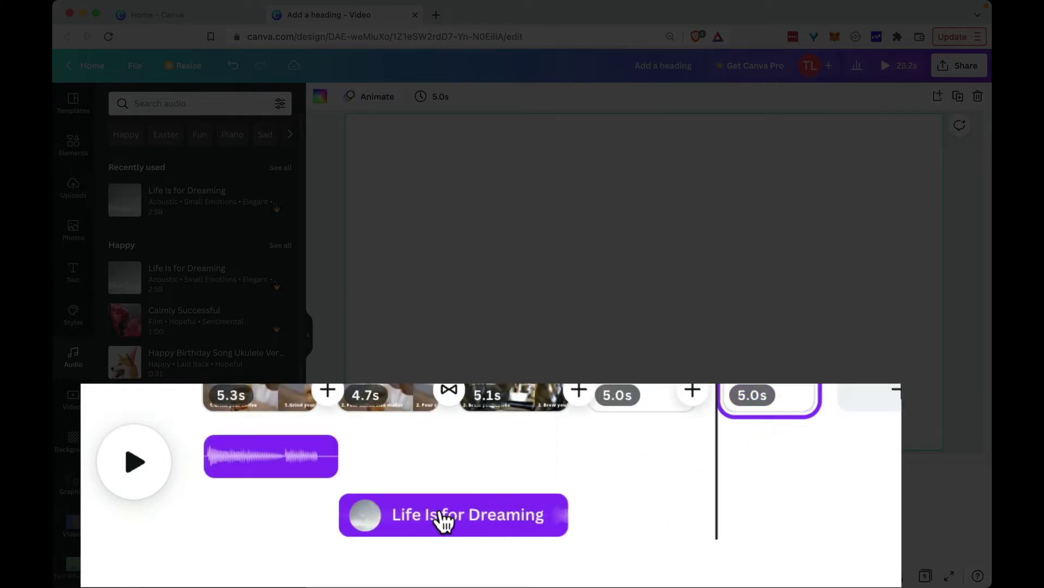
drag(443, 520, 554, 518)
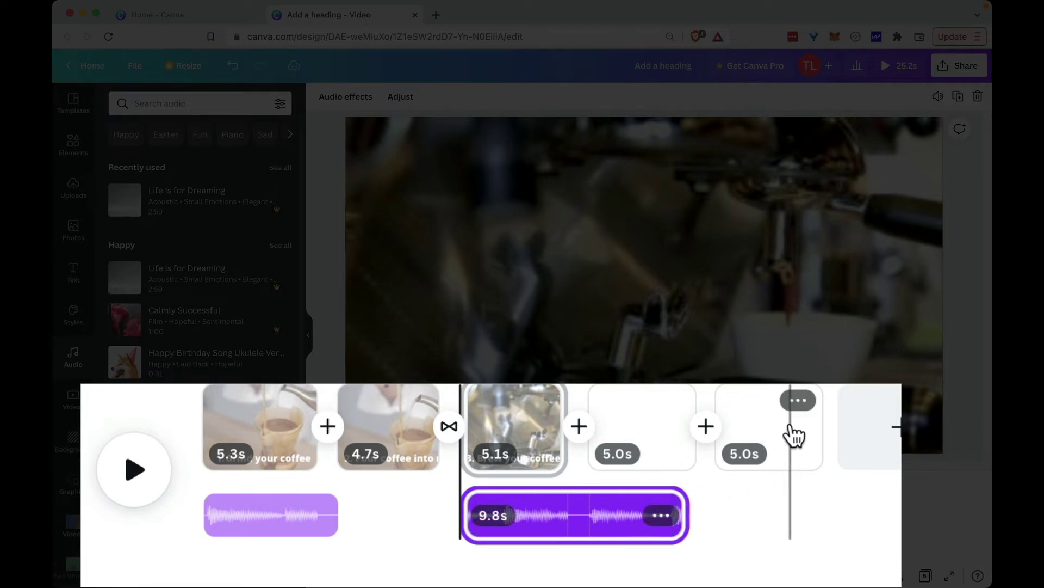
Delete the last blank page, then try deleting the remaining blank page and undo that deletion.
right_click(794, 435)
key(Delete)
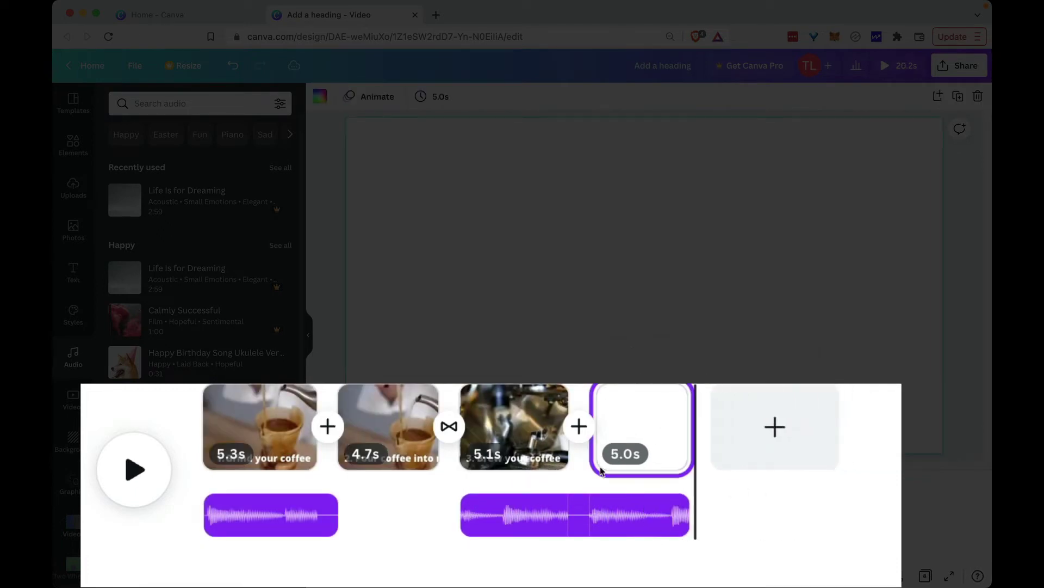
click(653, 404)
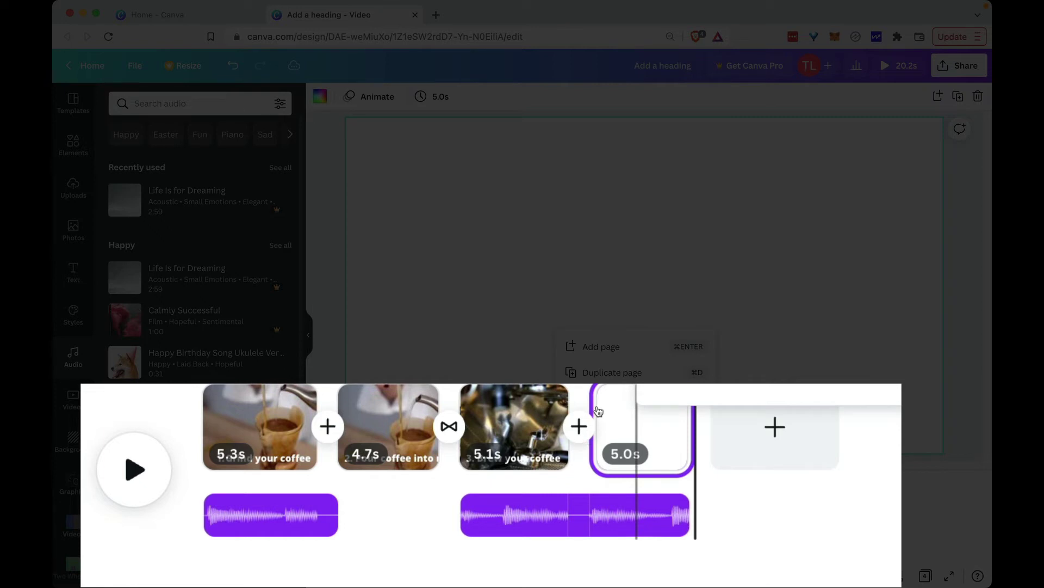
key(Delete)
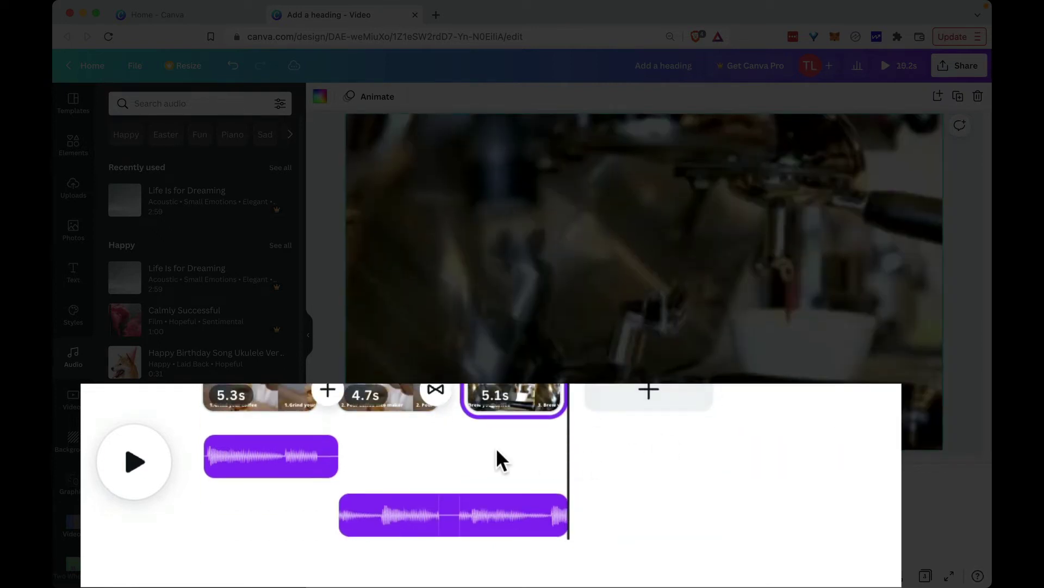
key(super+z)
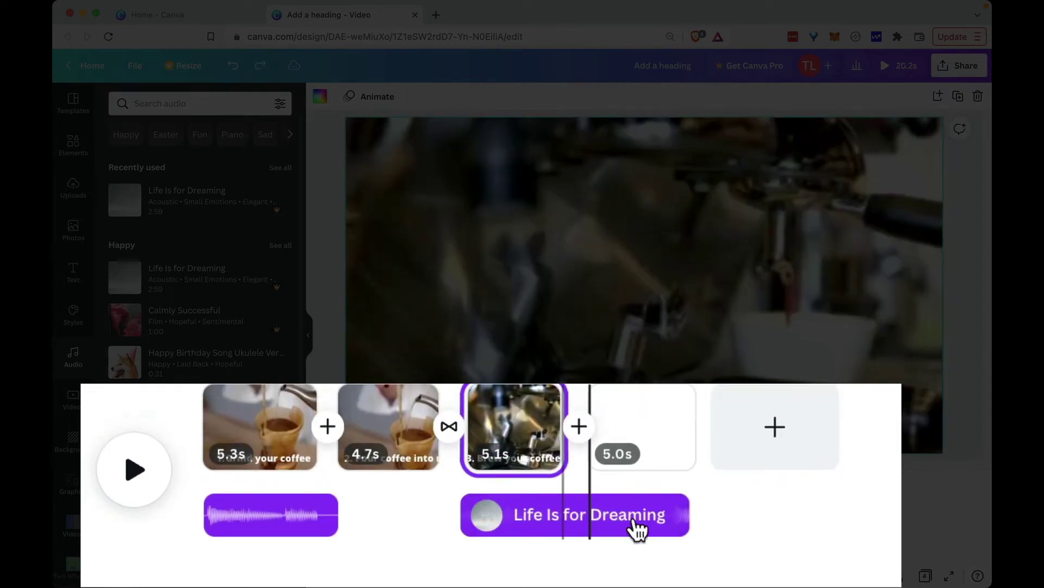
Trim the second audio segment's end to 5.1 s to match the espresso page, and delete the remaining blank page.
drag(673, 514, 573, 516)
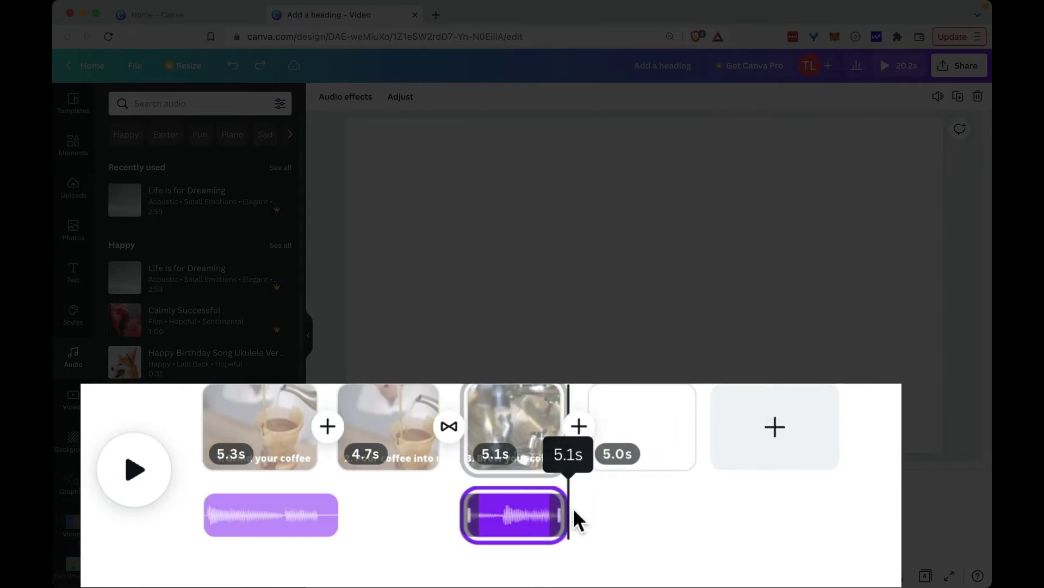
click(644, 407)
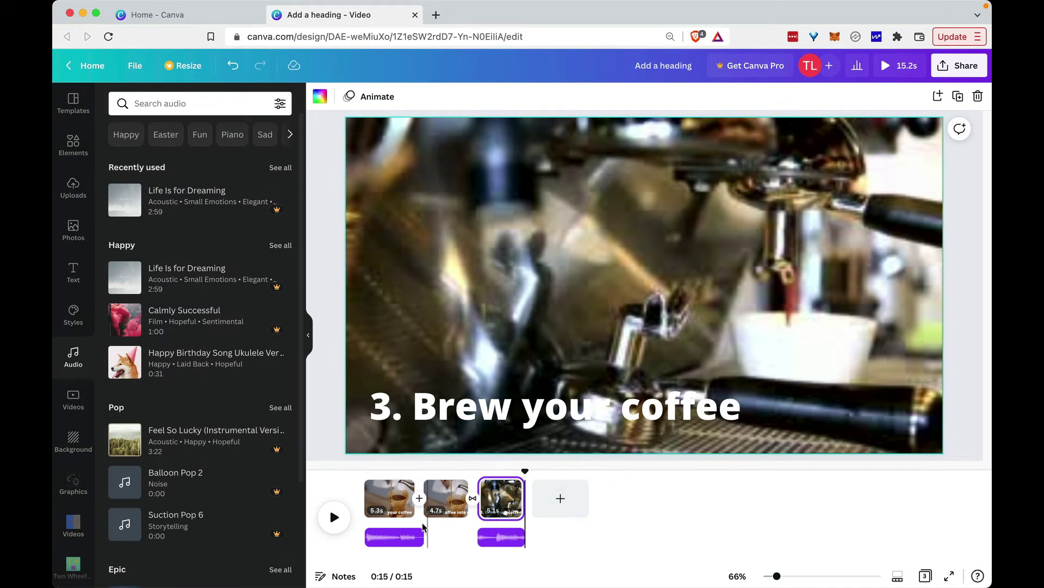
Select the "Grind your coffee" heading on the first page and look through the available text animations.
click(395, 492)
click(466, 415)
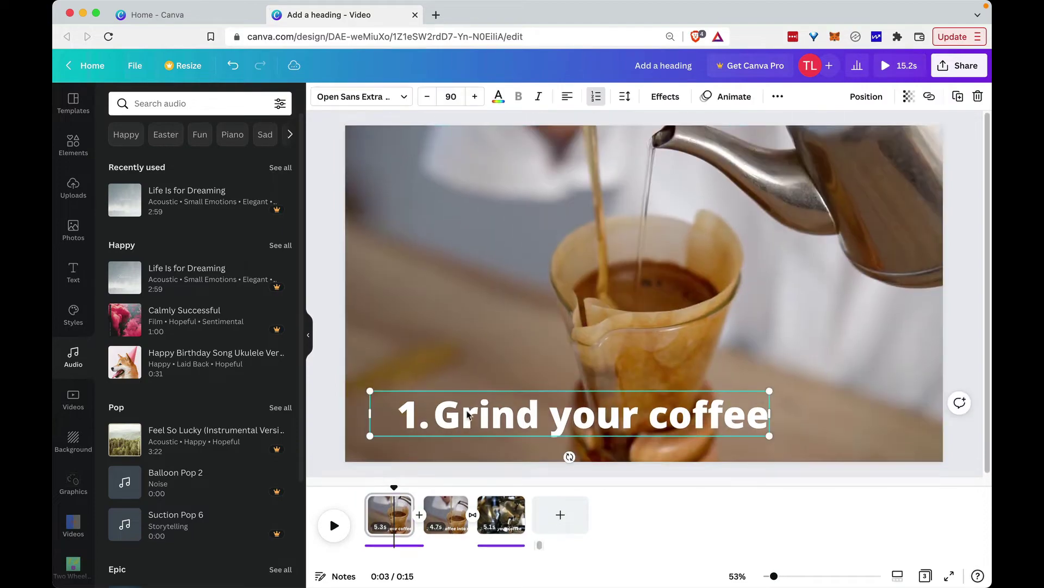
click(729, 101)
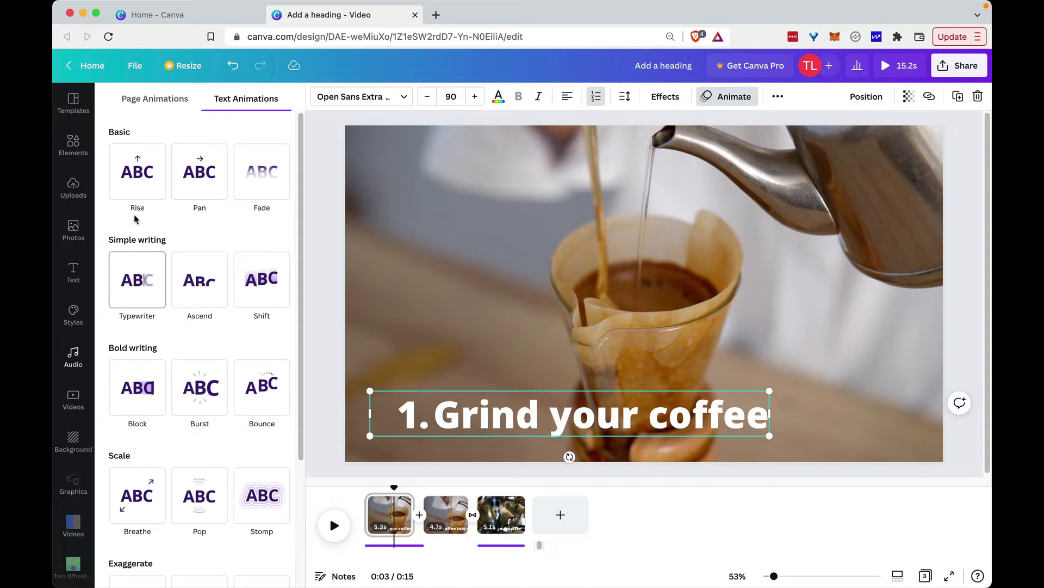
Search the elements for "coffee" and place the green-banded takeaway cup, about 345 × 545, beside the heading in the first page's lower-right corner.
click(73, 144)
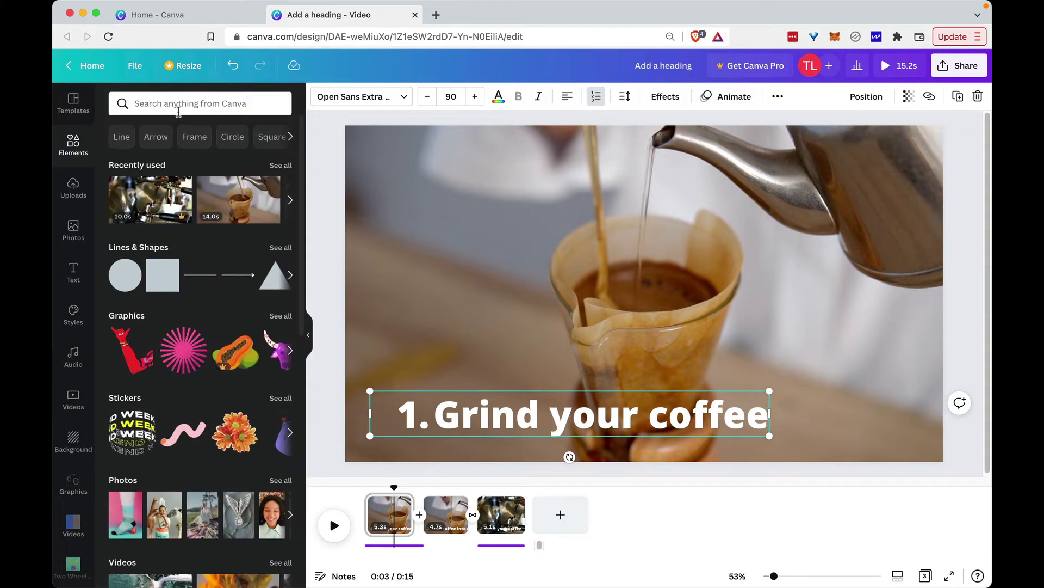
click(177, 106)
text(coffee)
key(Return)
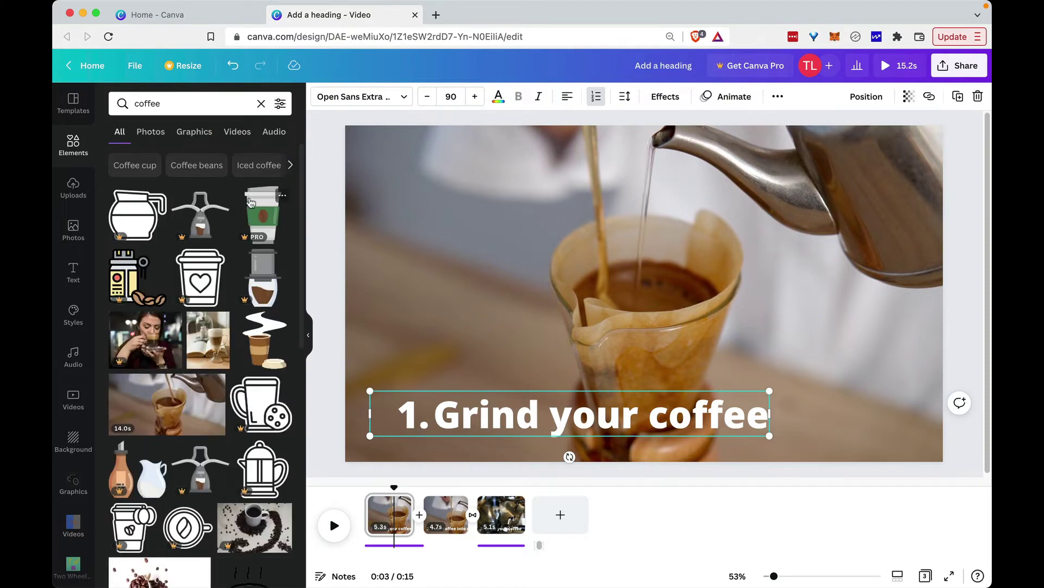
drag(263, 215, 790, 247)
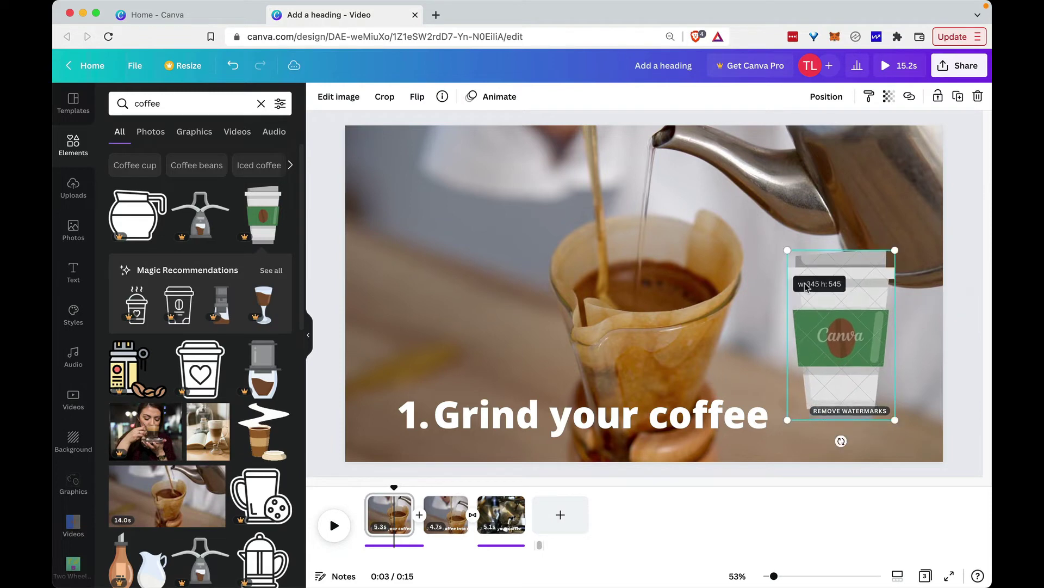
drag(858, 325, 876, 349)
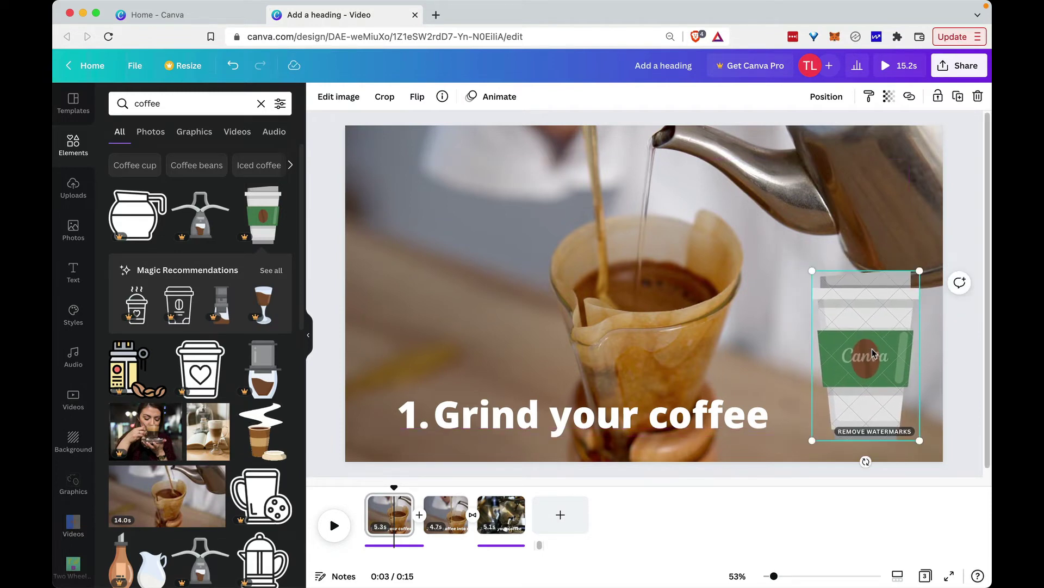
click(949, 381)
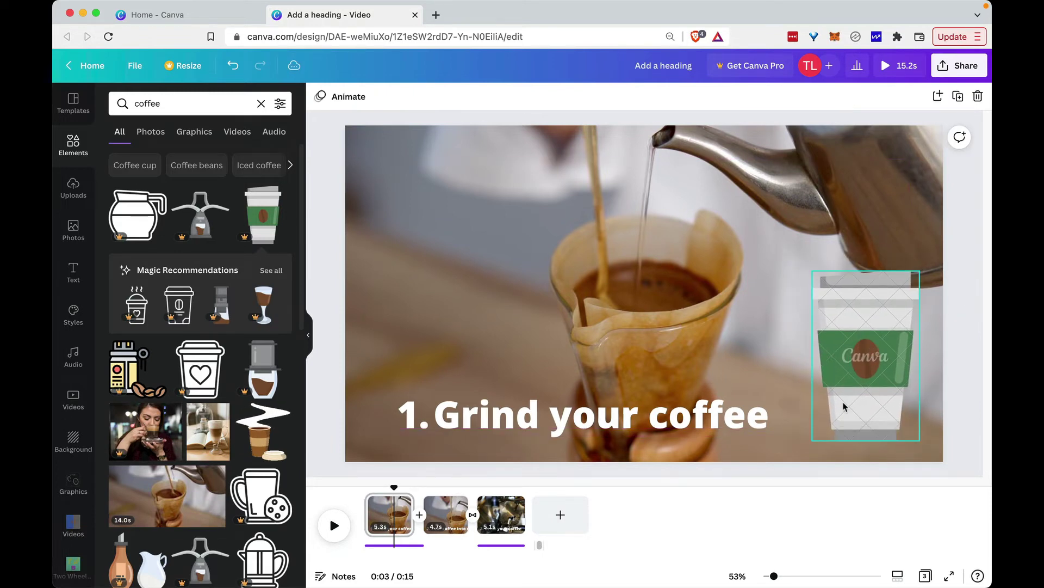
Apply the Pan text animation to the "Grind your coffee" heading.
click(747, 406)
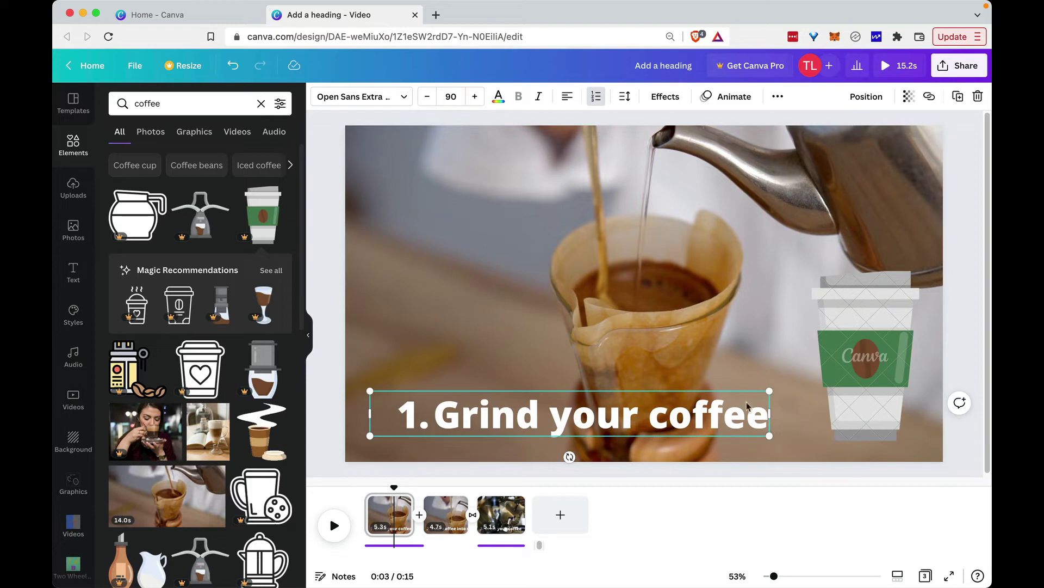
click(732, 96)
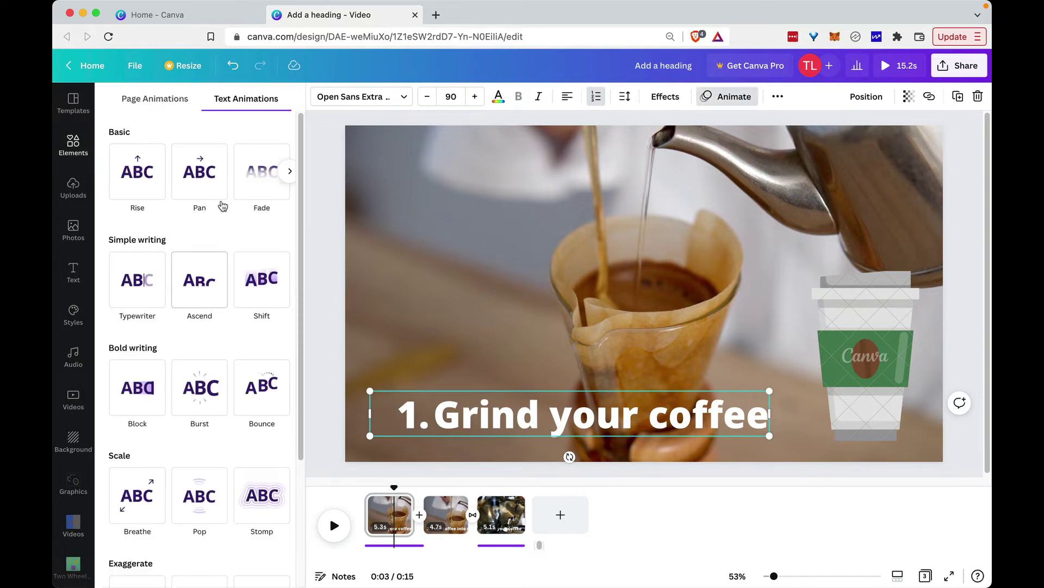
click(207, 186)
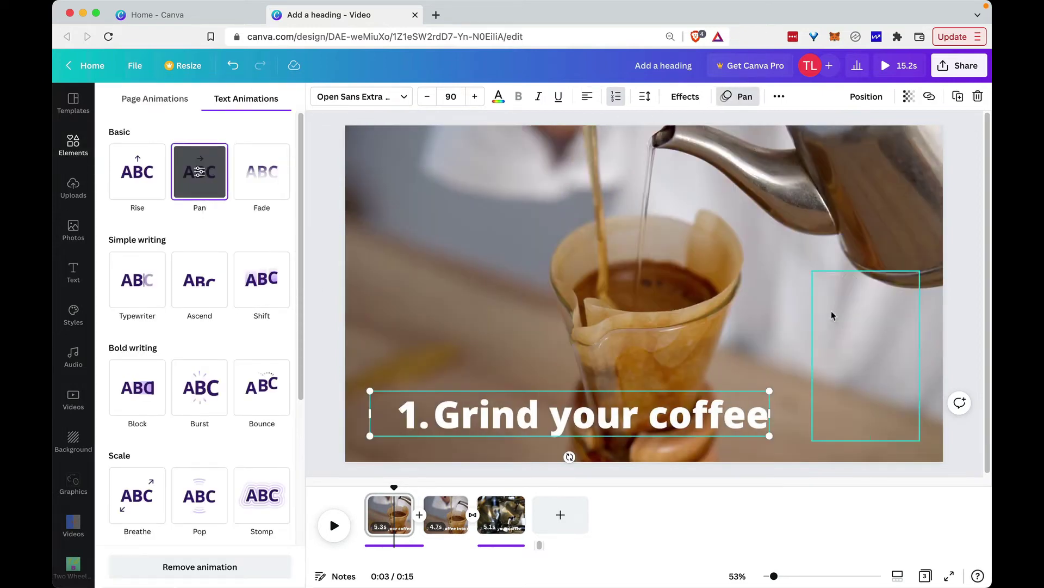
Apply the Stomp element animation to the takeaway cup graphic.
click(865, 356)
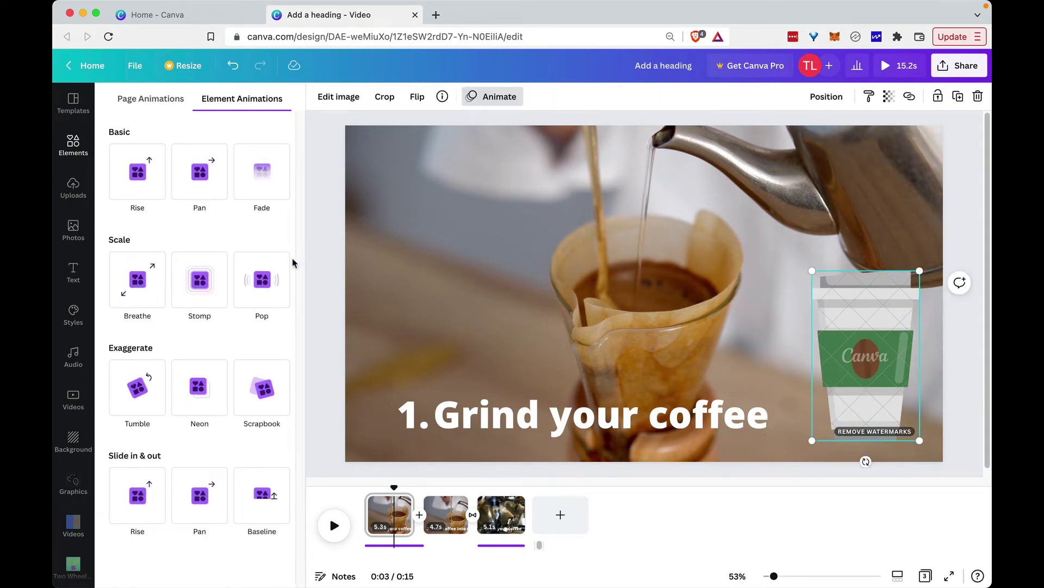
click(205, 286)
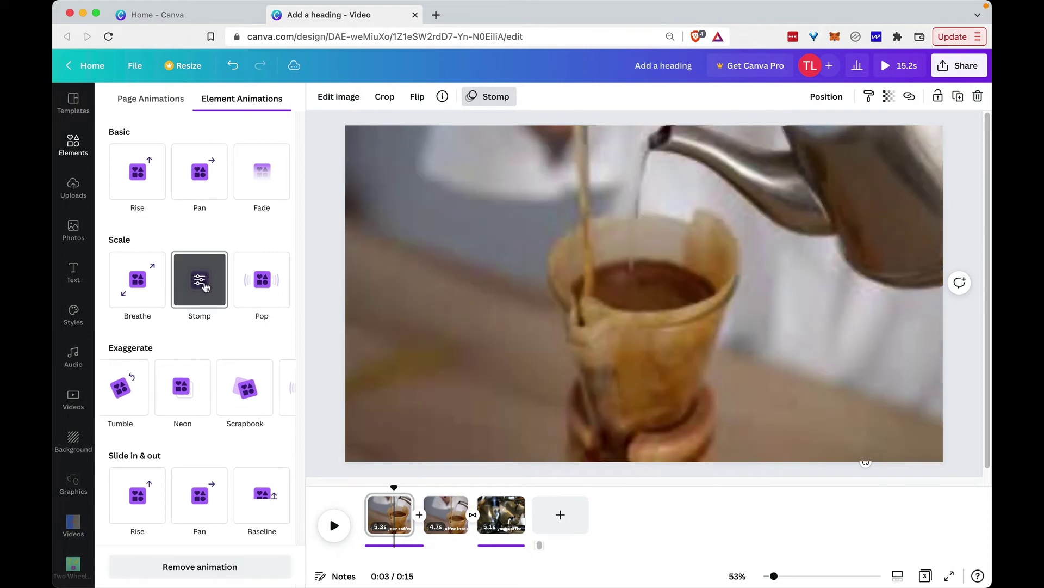
key(Escape)
Play the first page to preview the heading and cup animations.
click(334, 525)
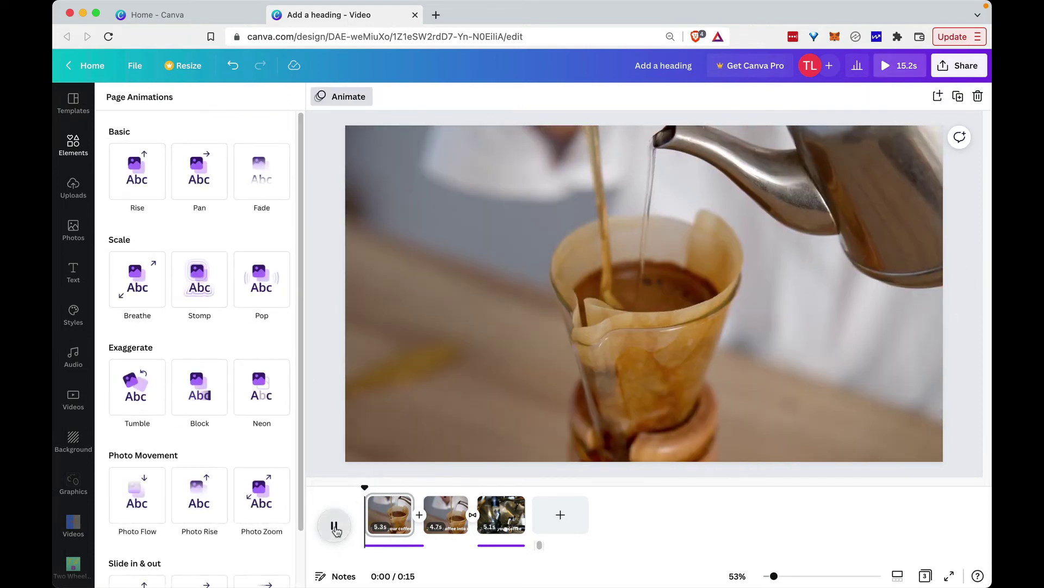
click(334, 525)
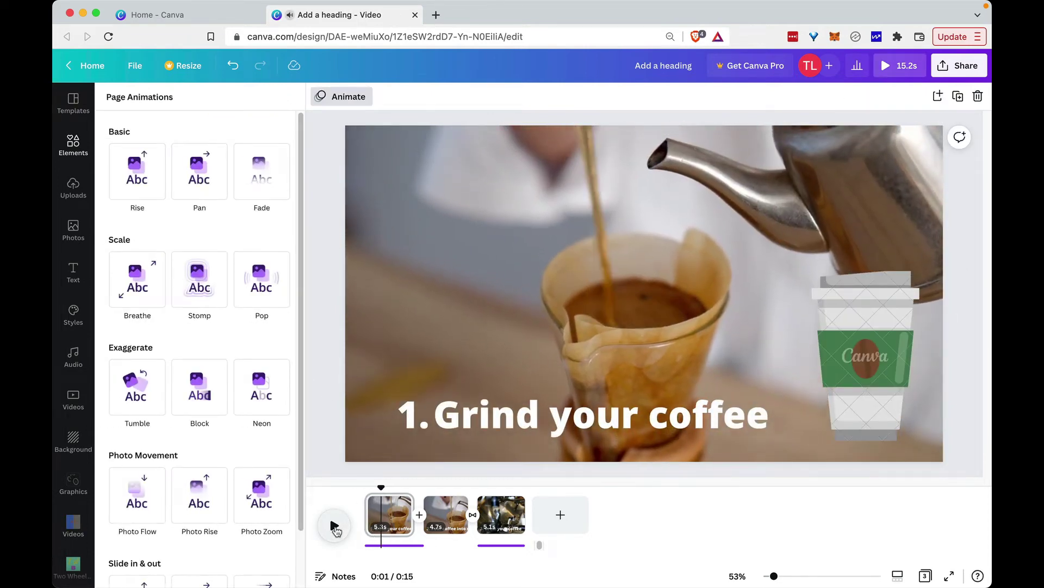
click(334, 526)
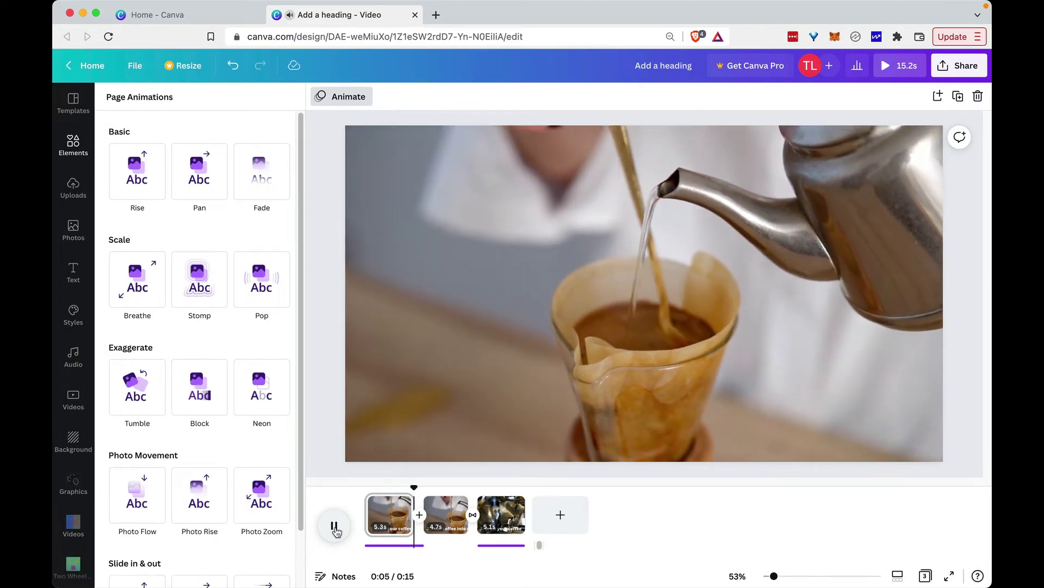
click(334, 527)
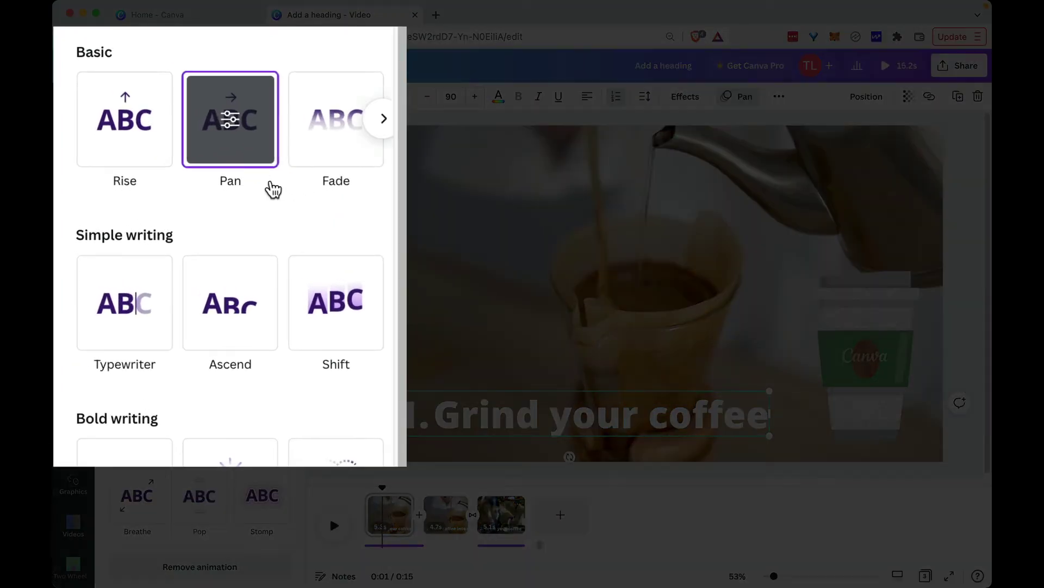
Open the heading's Pan animation settings and try Reverse exit animation, switching it on and back off.
click(199, 161)
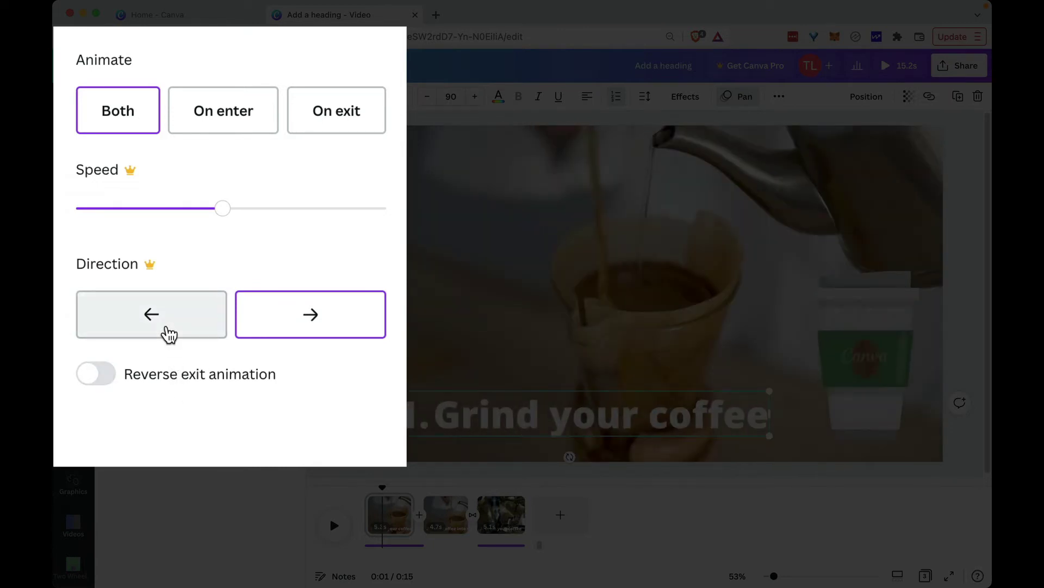
click(99, 379)
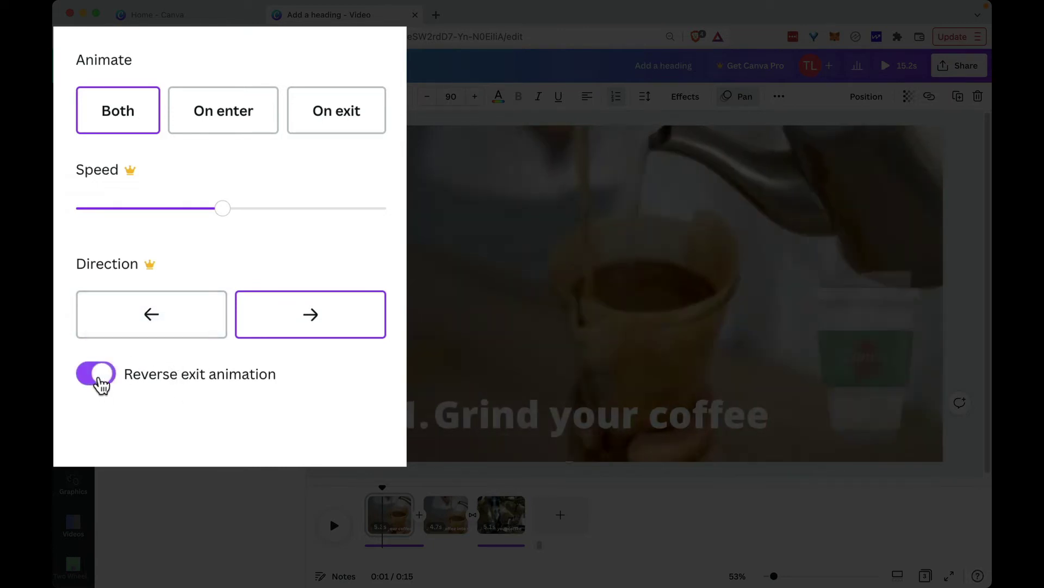
click(99, 378)
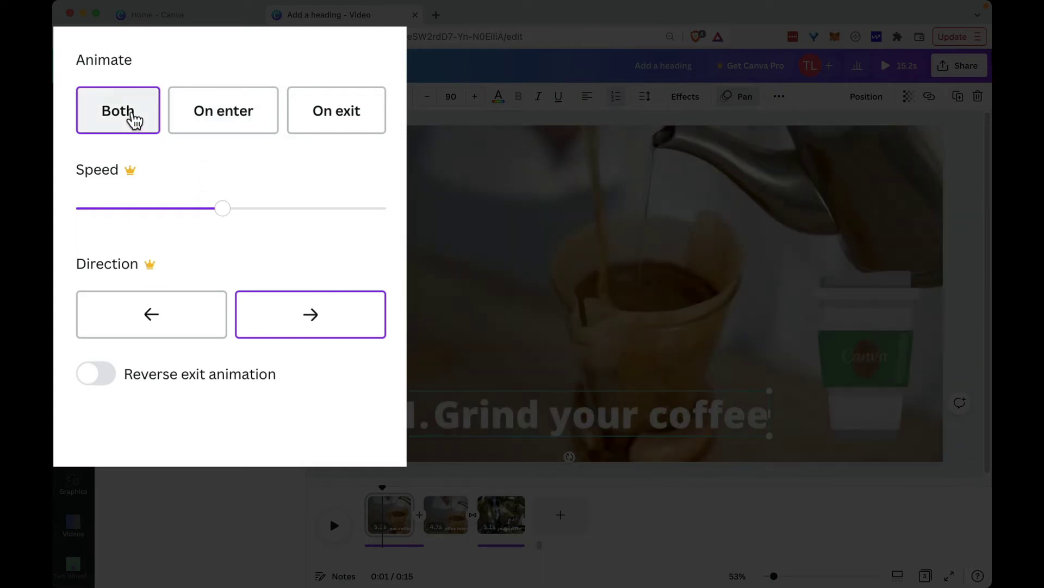
Try On enter and On exit for the heading's Pan animation, set it to Both, and set the cup's Stomp animation to On enter.
click(209, 115)
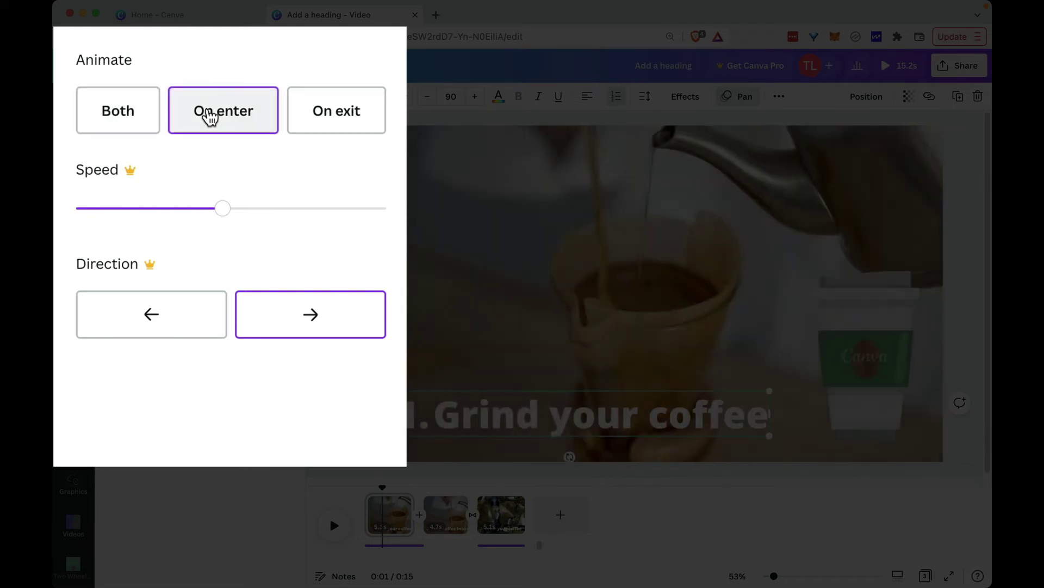
click(344, 130)
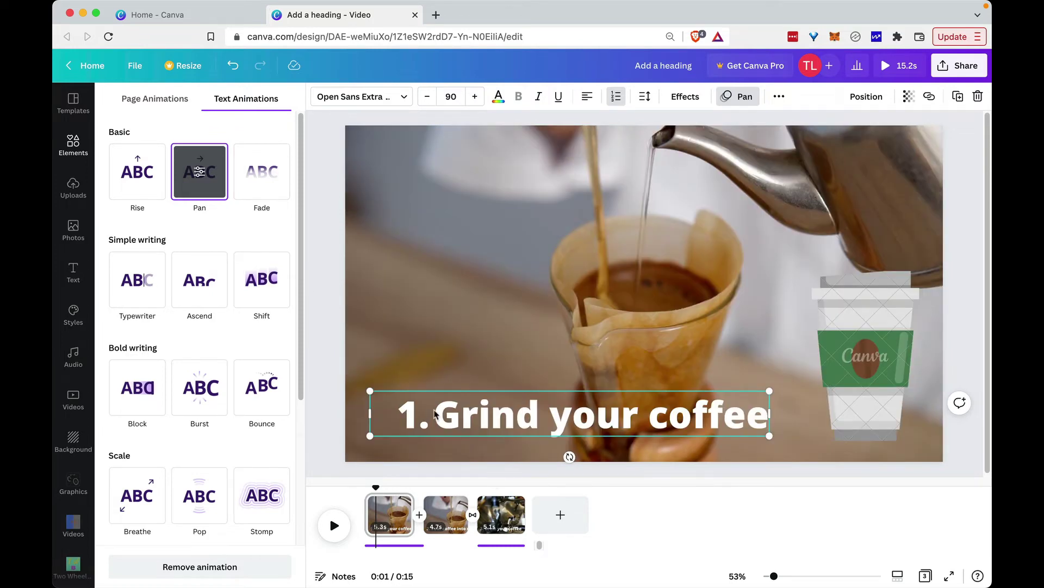
click(200, 172)
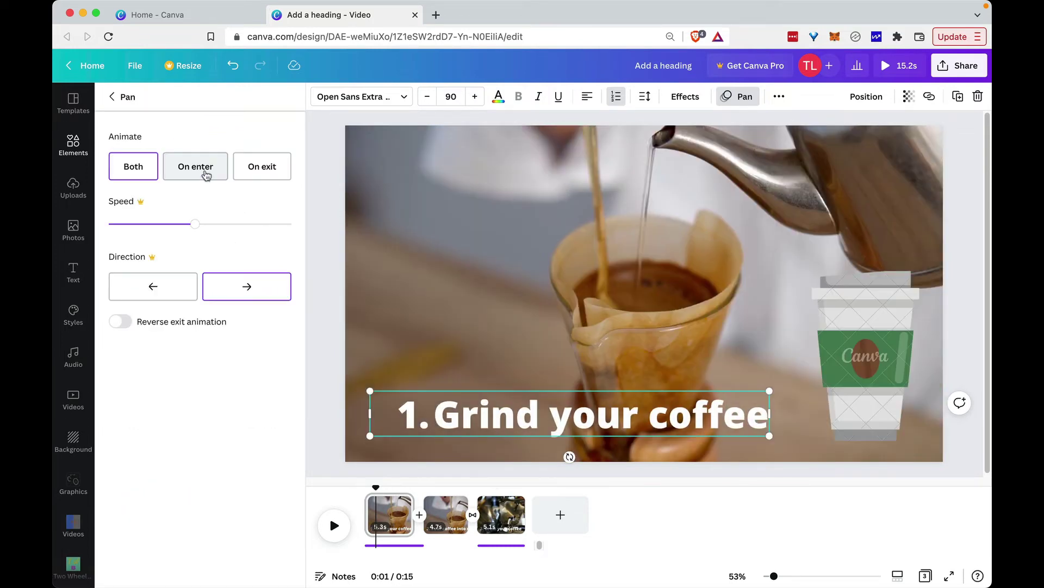
click(132, 170)
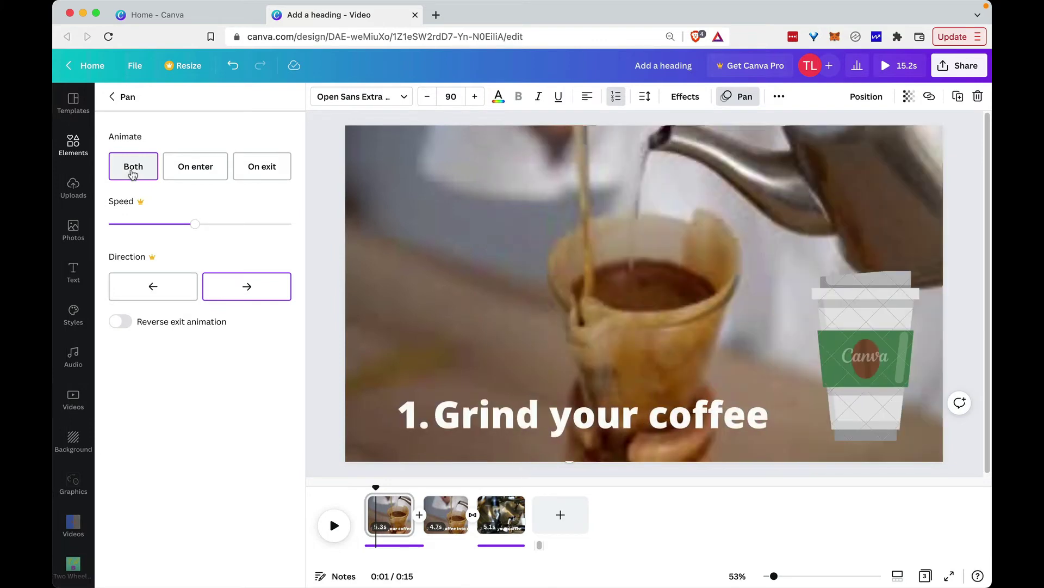
click(846, 355)
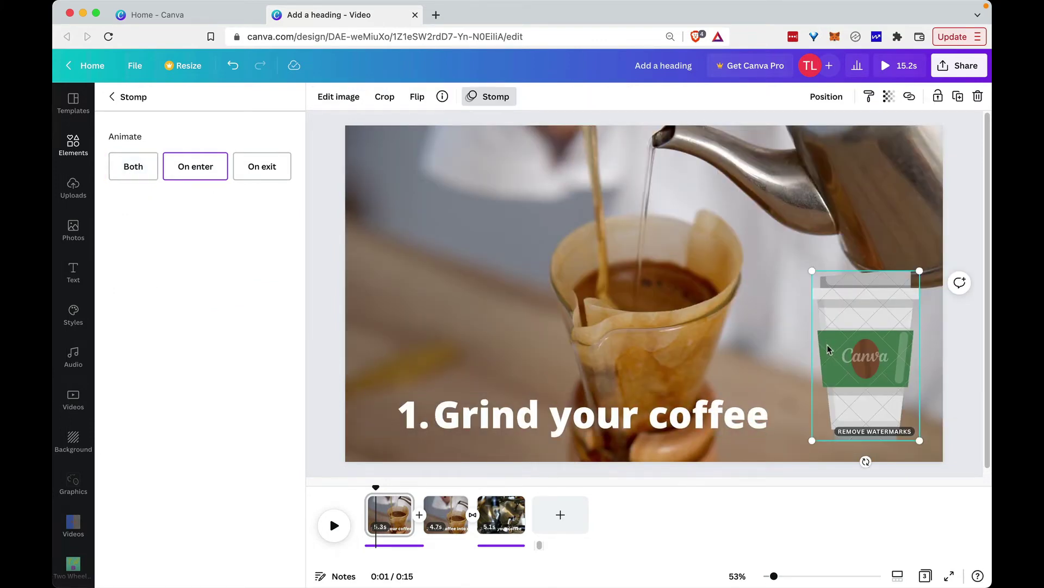
click(217, 177)
Play the video from the start through the first page to check the heading and cup animations.
drag(375, 486, 362, 486)
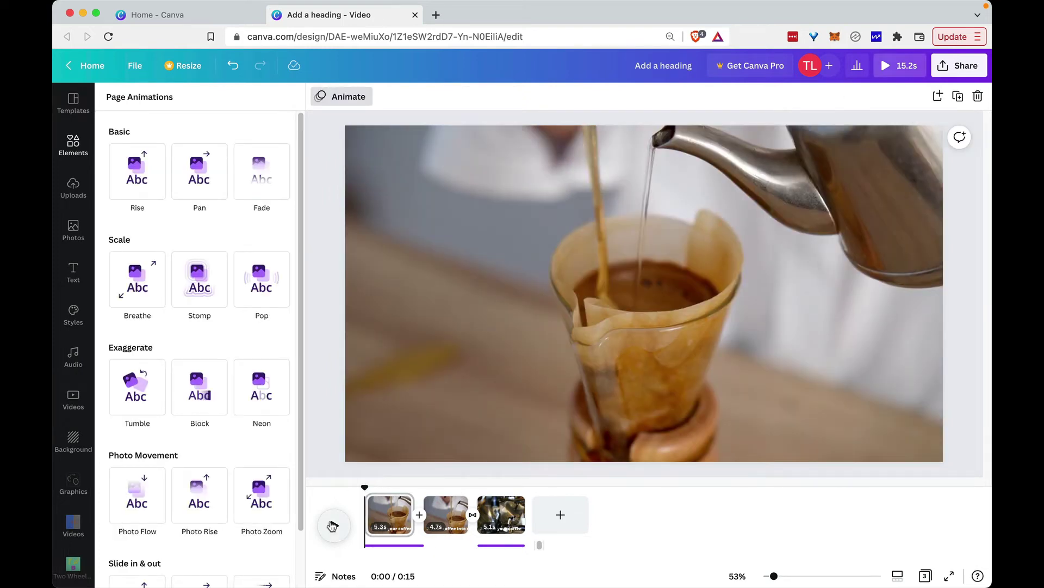
click(332, 526)
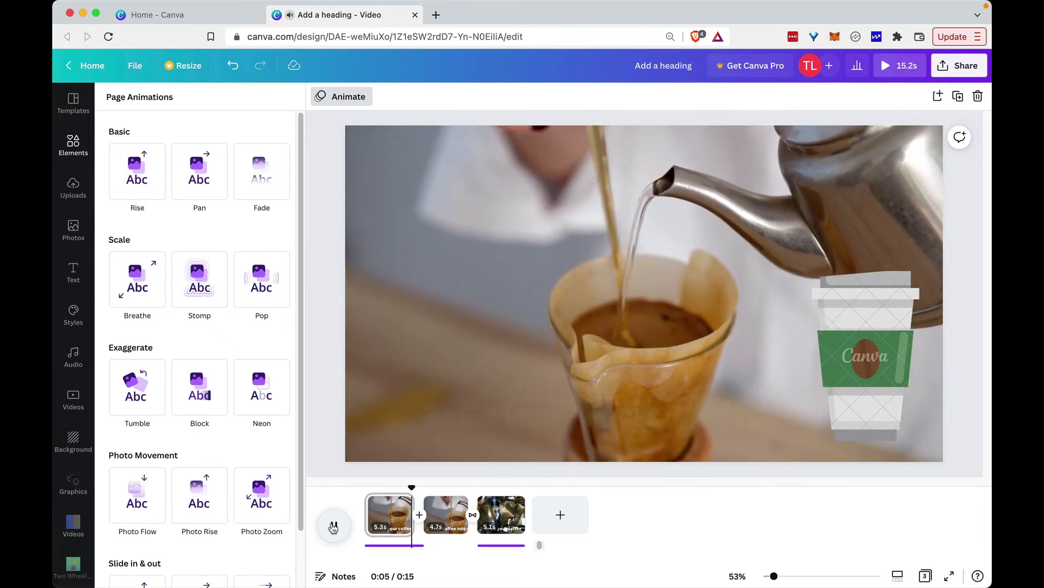
click(333, 527)
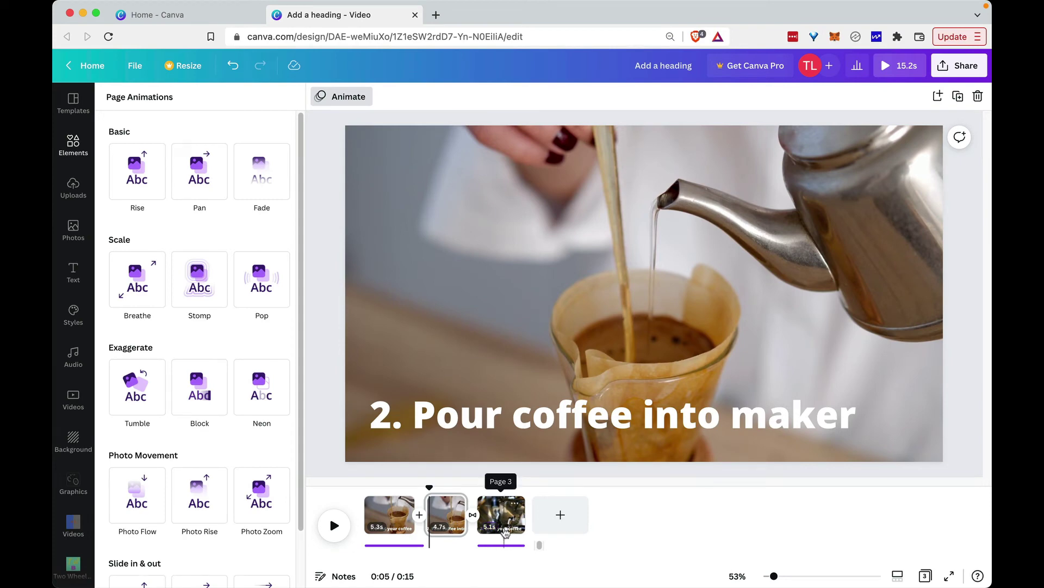
Add a blank fourth page at the end and extend the second audio clip to the end of that page.
click(551, 518)
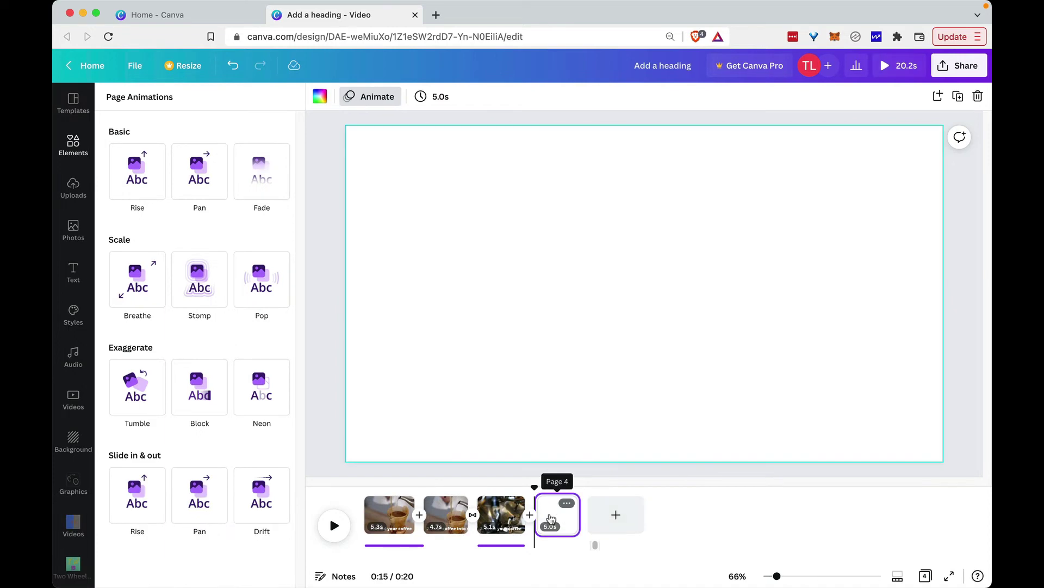
click(511, 545)
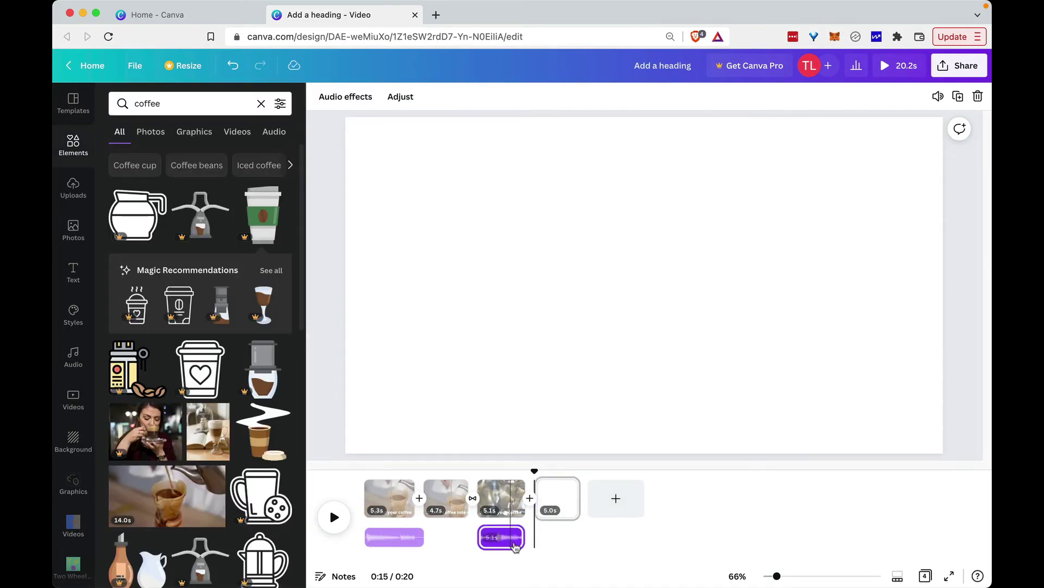
drag(519, 537, 578, 538)
Try out the volume adjustment on the extended audio clip and leave it at 100.
click(553, 496)
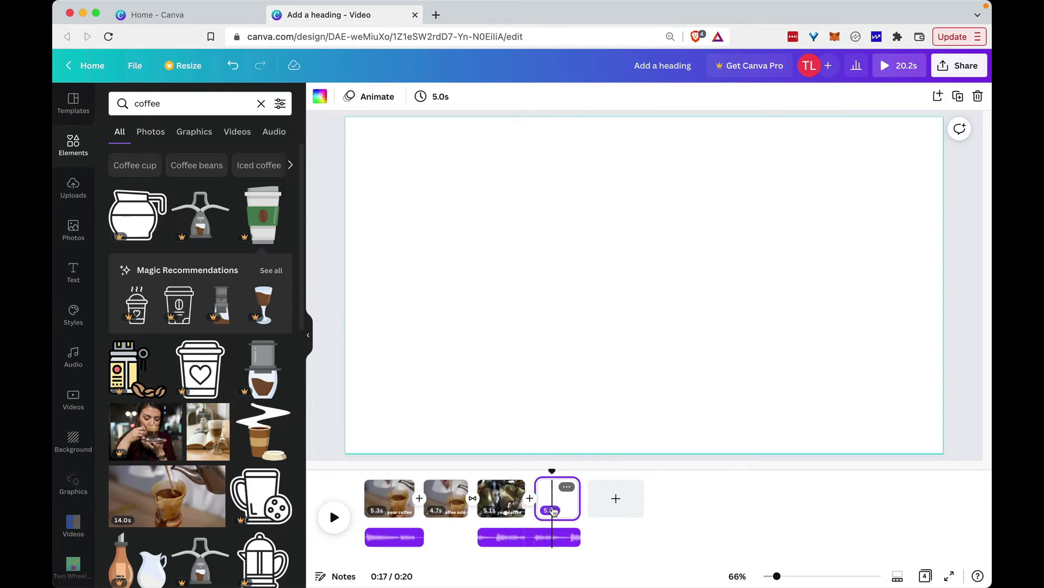
click(549, 537)
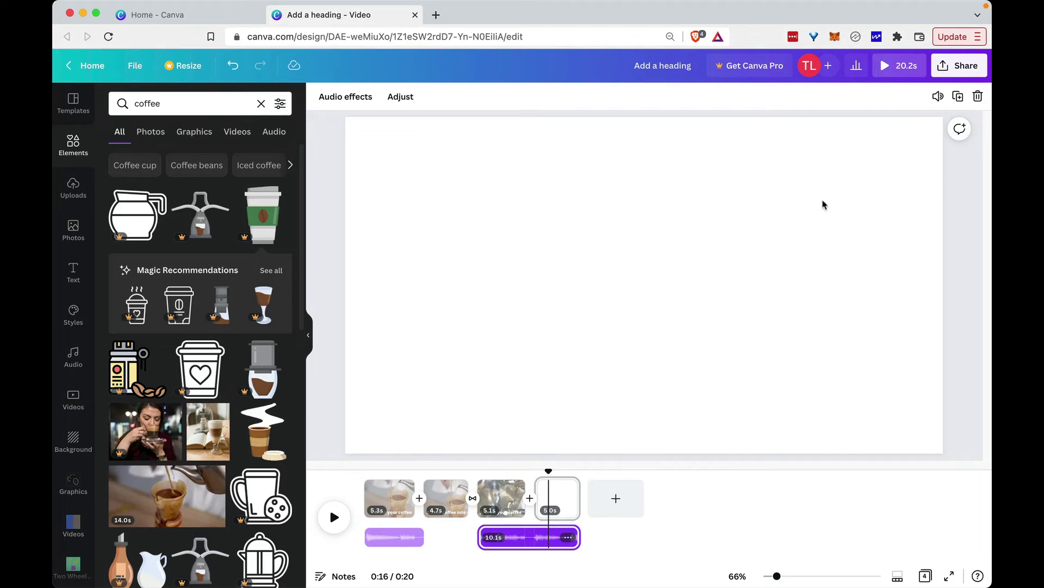
click(938, 96)
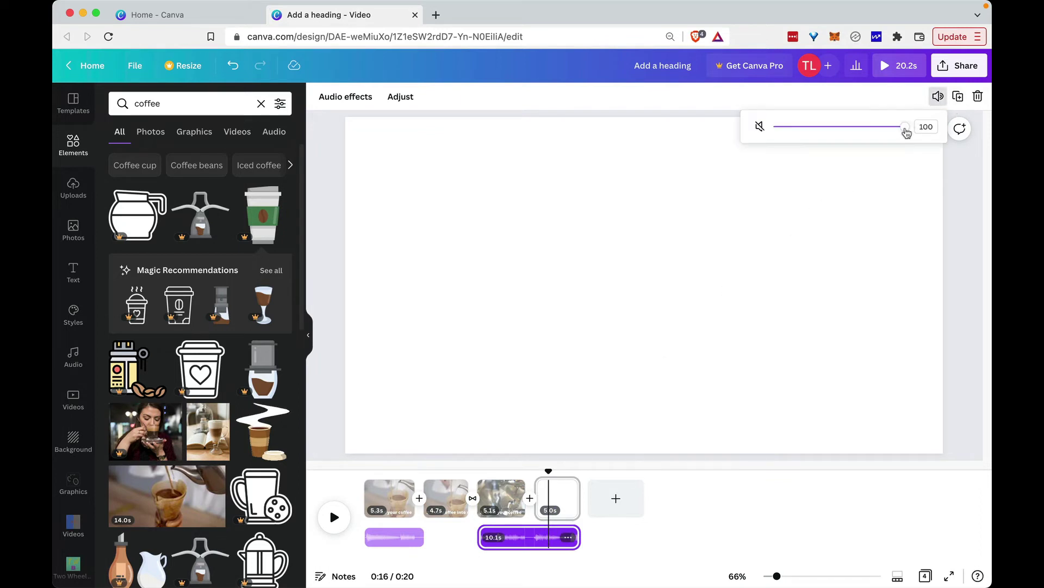
mouse_move(907, 133)
mouse_down()
mouse_move(808, 134)
mouse_move(914, 120)
mouse_up()
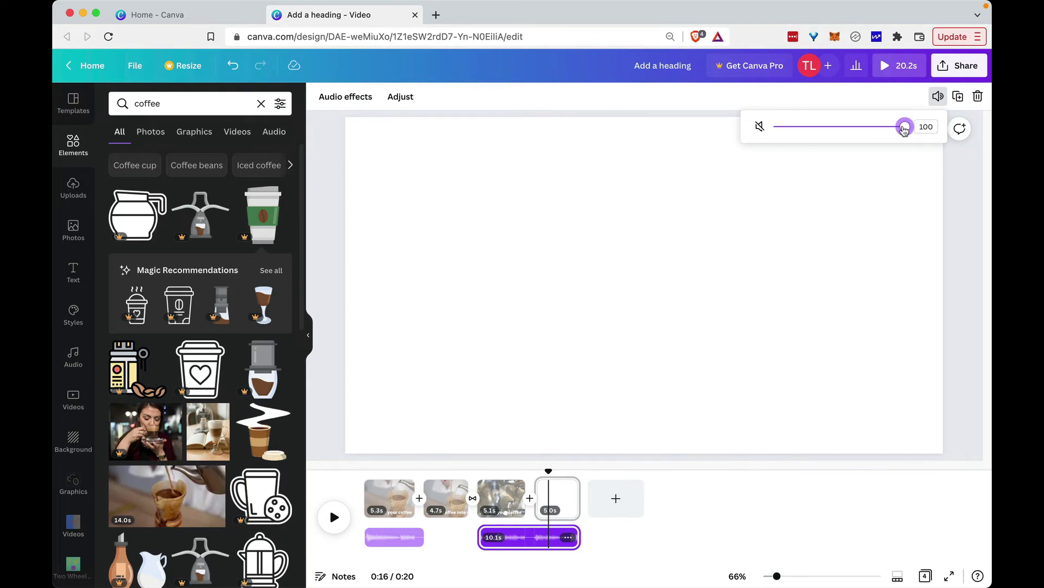
mouse_move(905, 129)
mouse_down()
mouse_move(834, 130)
mouse_move(914, 125)
mouse_up()
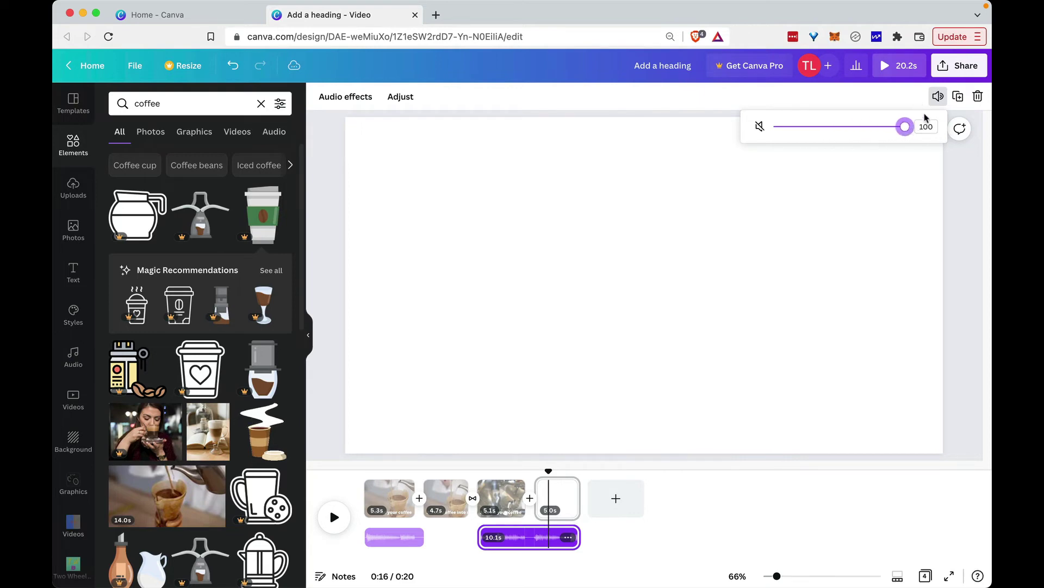
click(934, 100)
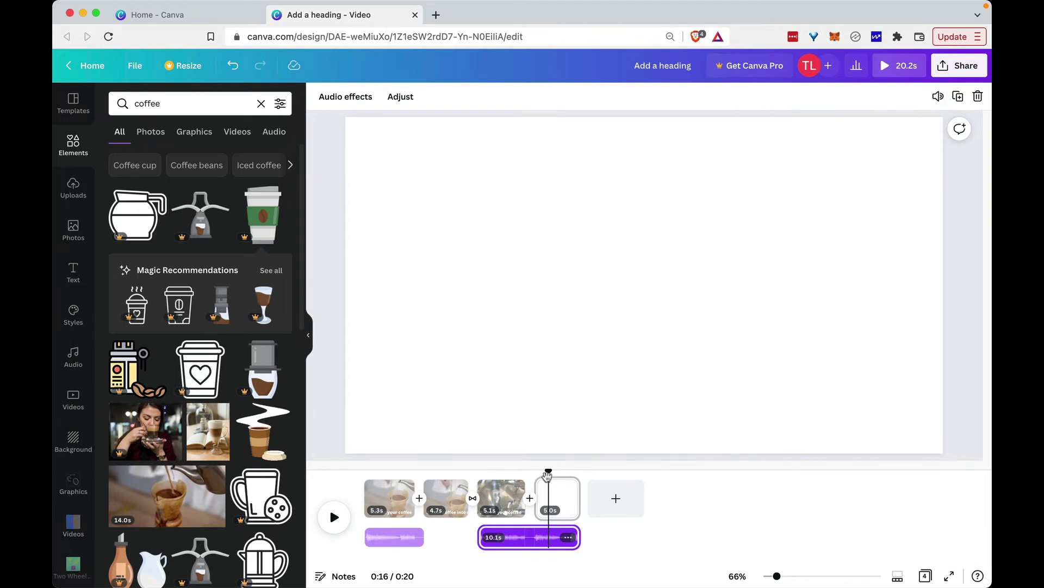
Set the background colour of the blank fourth page to black.
drag(547, 475, 555, 473)
click(557, 498)
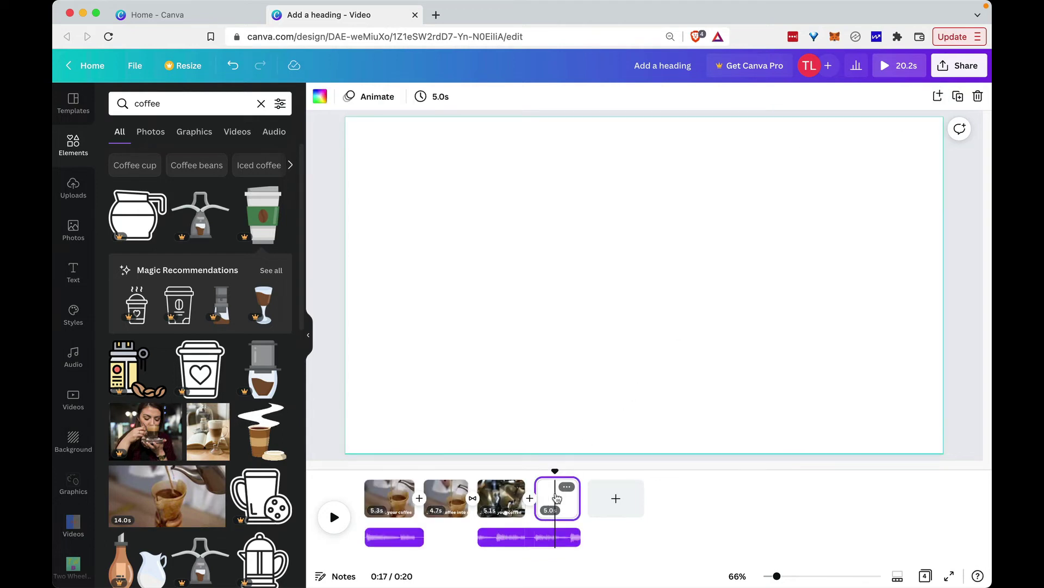
click(320, 98)
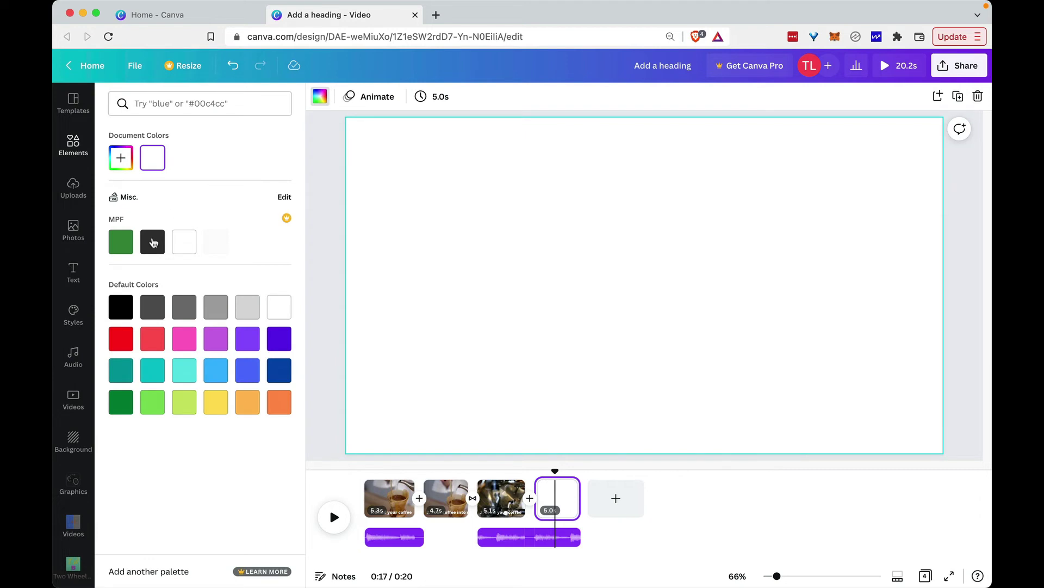
click(121, 307)
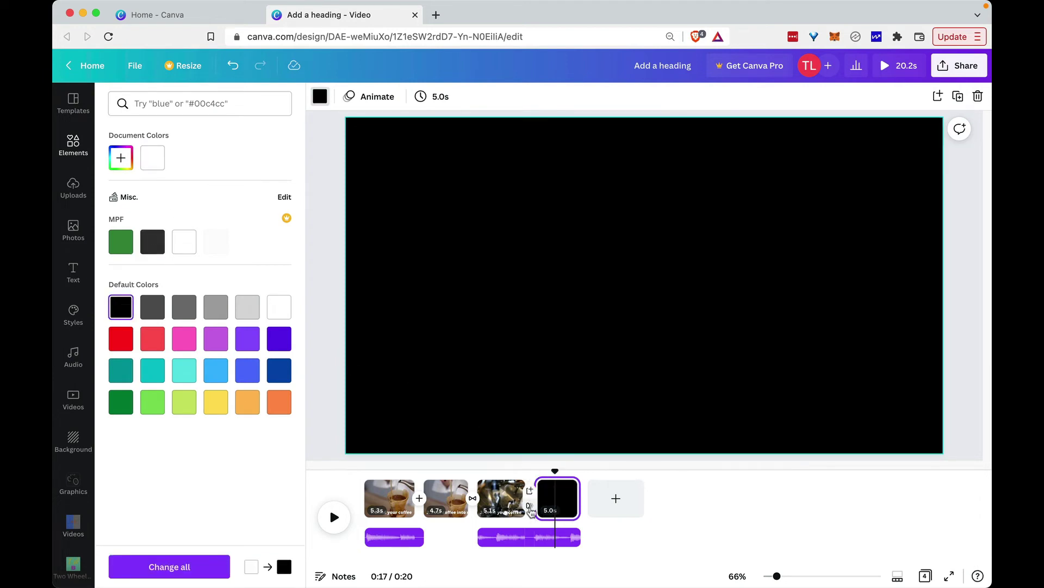
Add a Dissolve transition between the third page and the black page with a duration of 1.5 seconds.
click(529, 500)
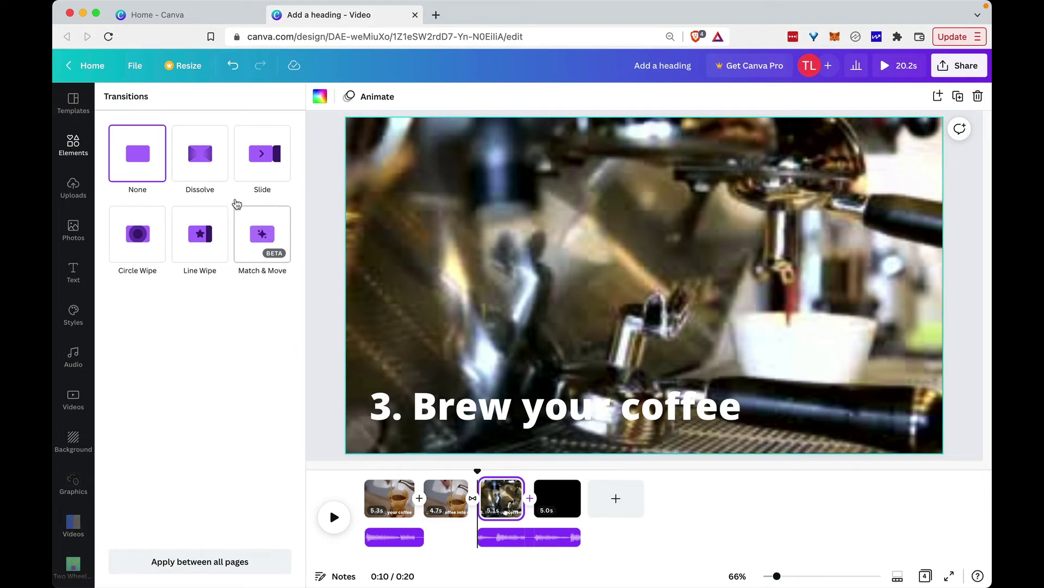
click(201, 159)
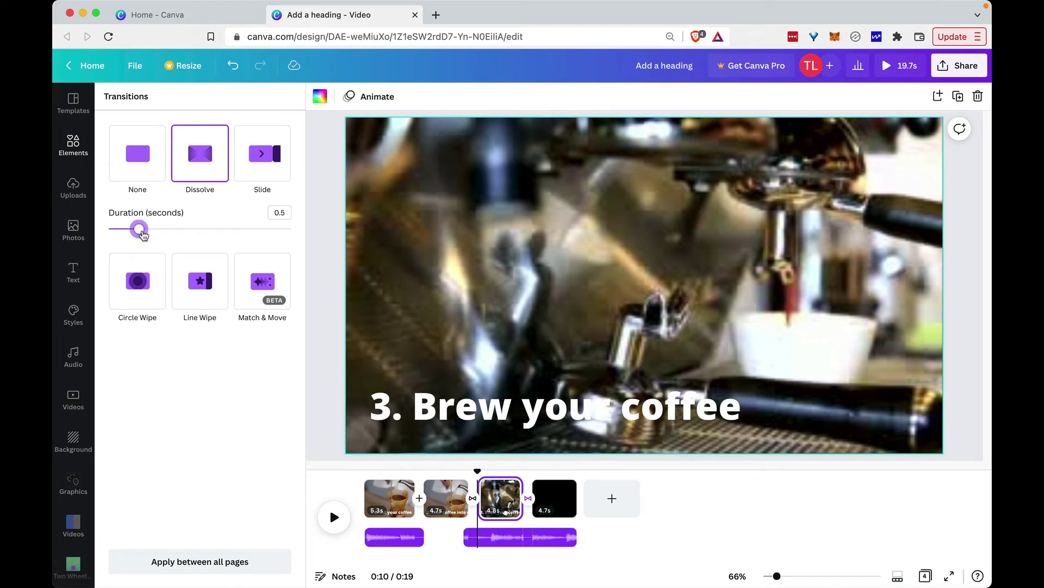
drag(141, 233, 207, 239)
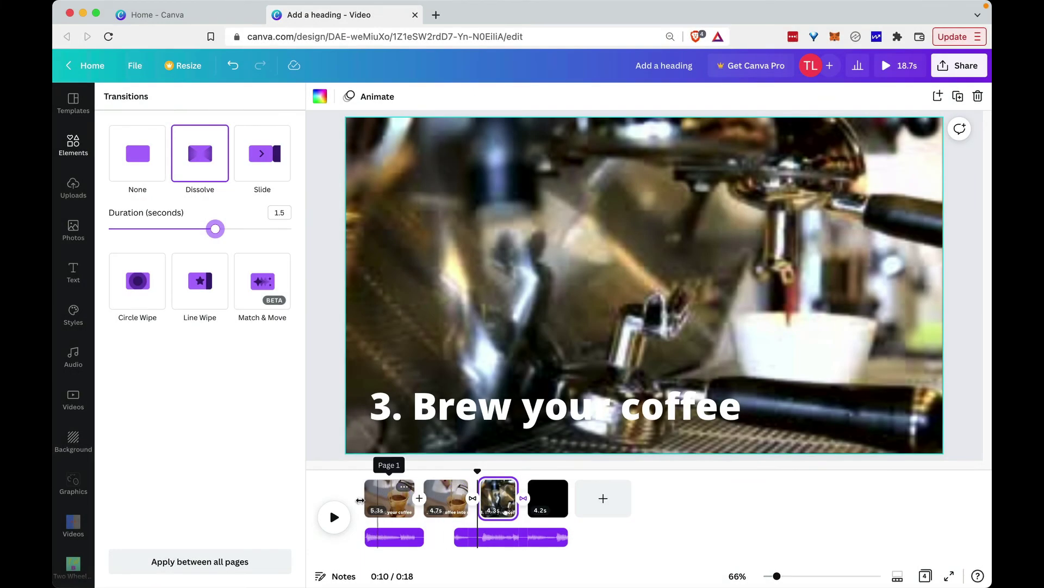
Play the whole video in the full preview from the first page to review the fade to black.
click(369, 493)
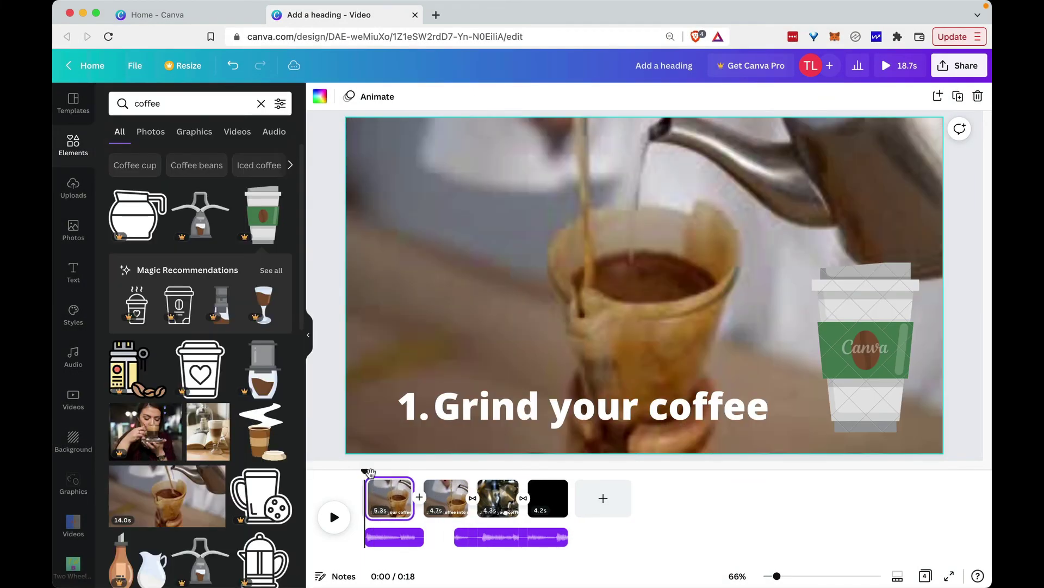
click(887, 66)
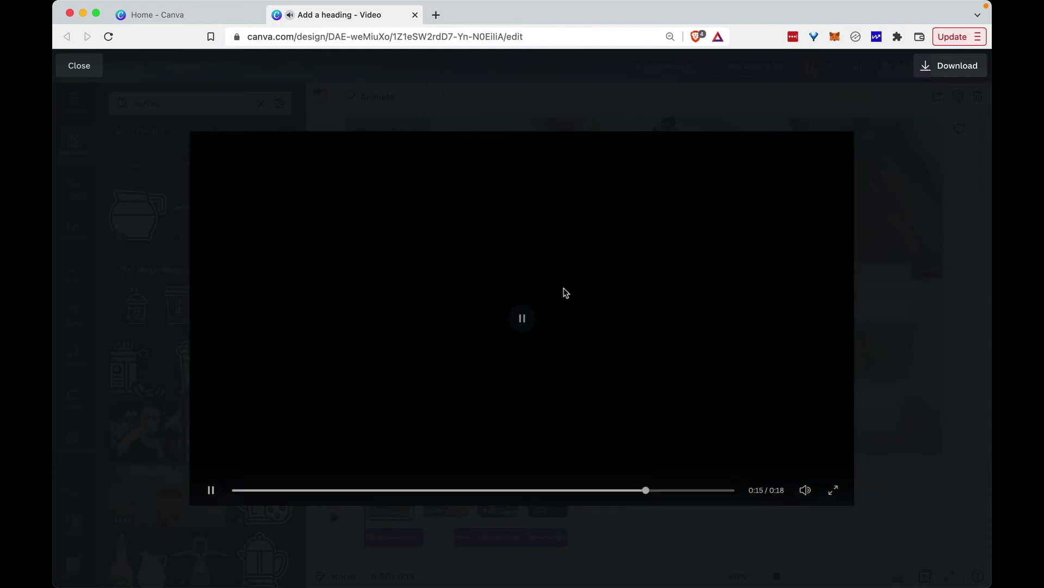
click(524, 329)
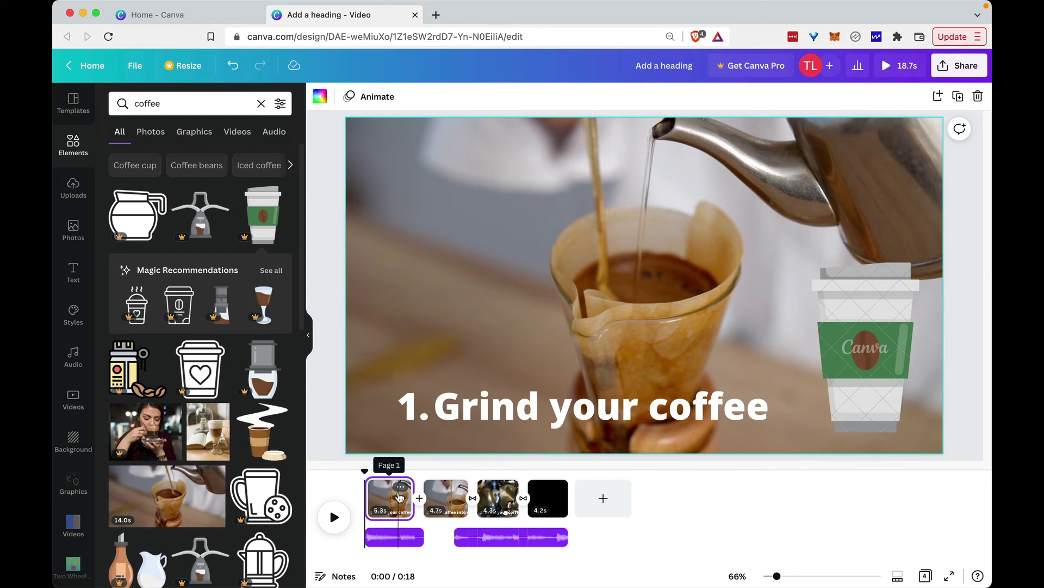
Place the 3.0 s café clip from the coffee video results on the first page and shrink it as an overlay in the upper-left area.
mouse_move(777, 579)
mouse_down()
mouse_move(840, 581)
mouse_move(770, 578)
mouse_move(794, 577)
mouse_up()
click(774, 577)
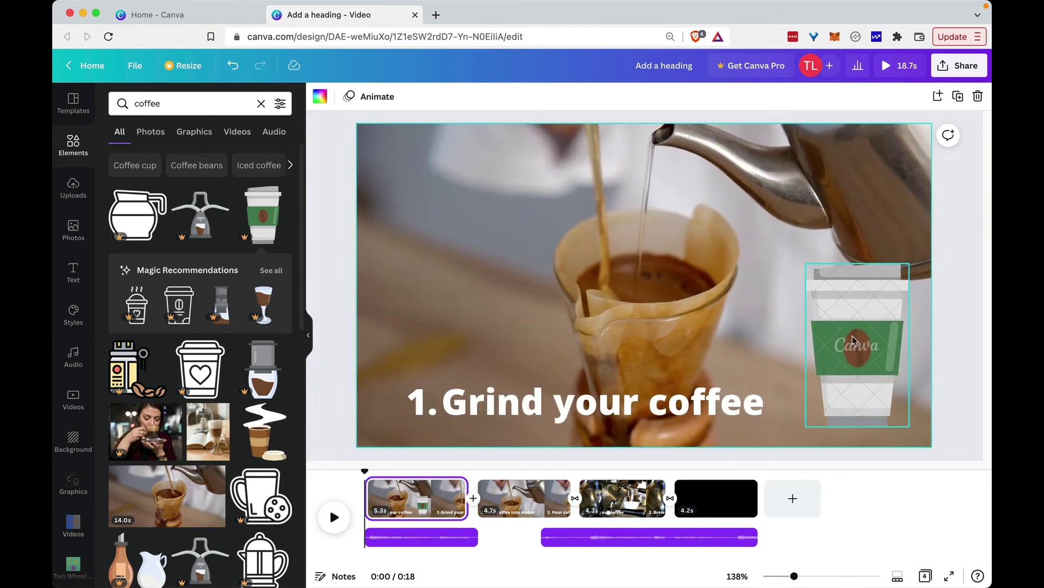
click(444, 236)
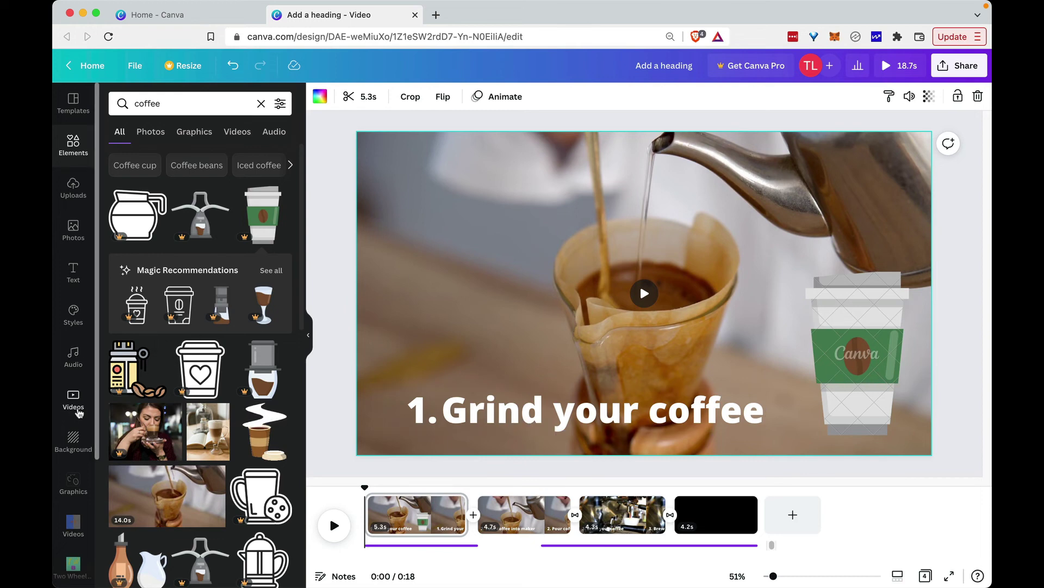
click(73, 401)
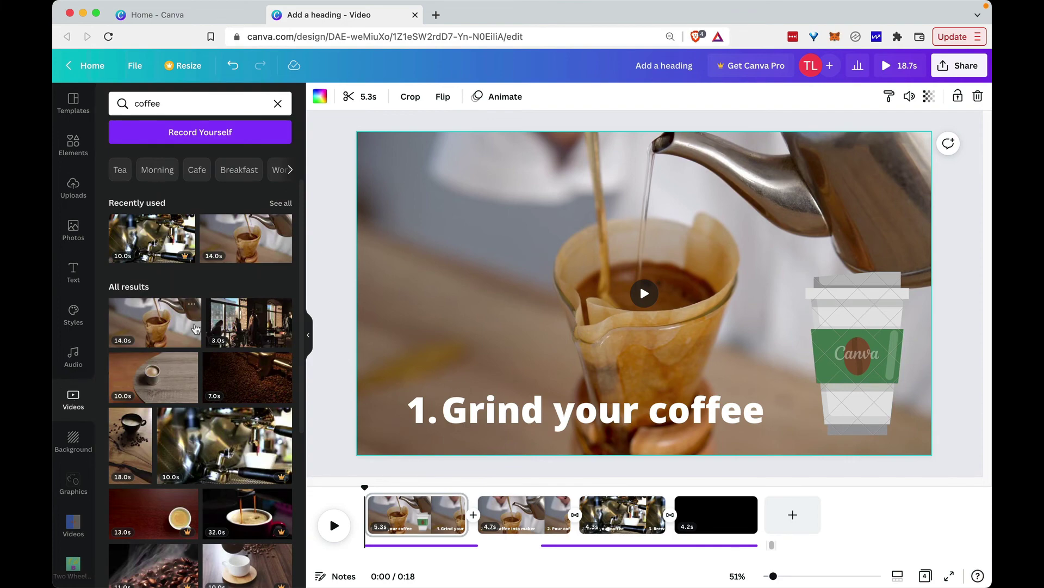
drag(229, 321, 438, 201)
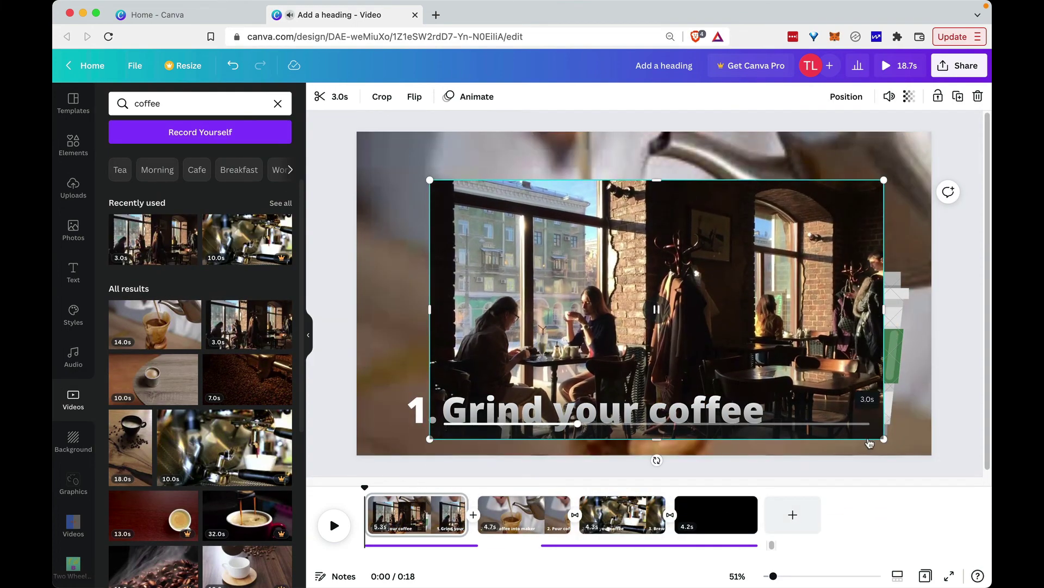
drag(882, 438, 558, 257)
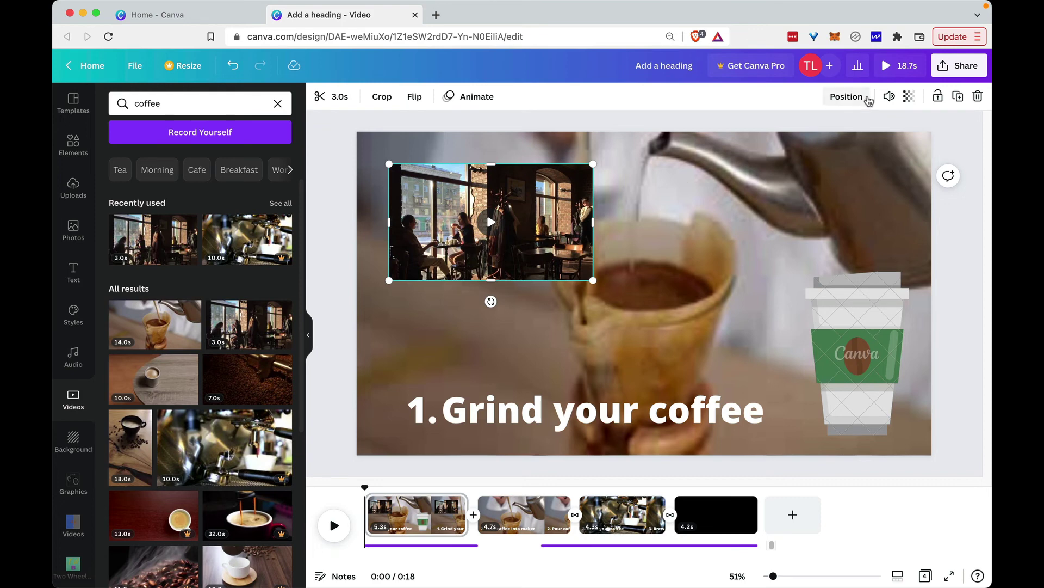
Play the first page with the overlaid café clip, and undo adding the overlay.
click(334, 525)
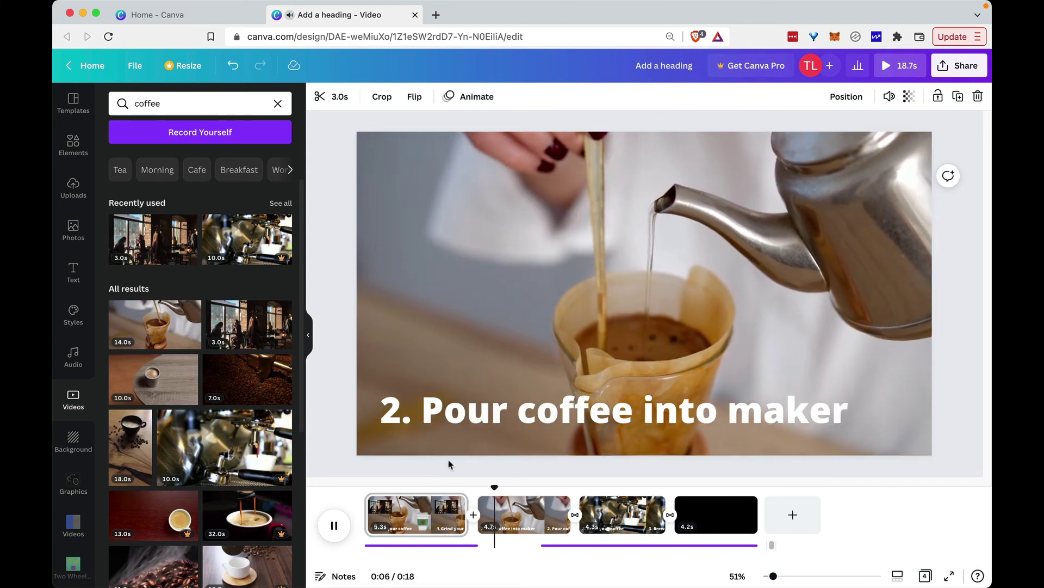
click(400, 514)
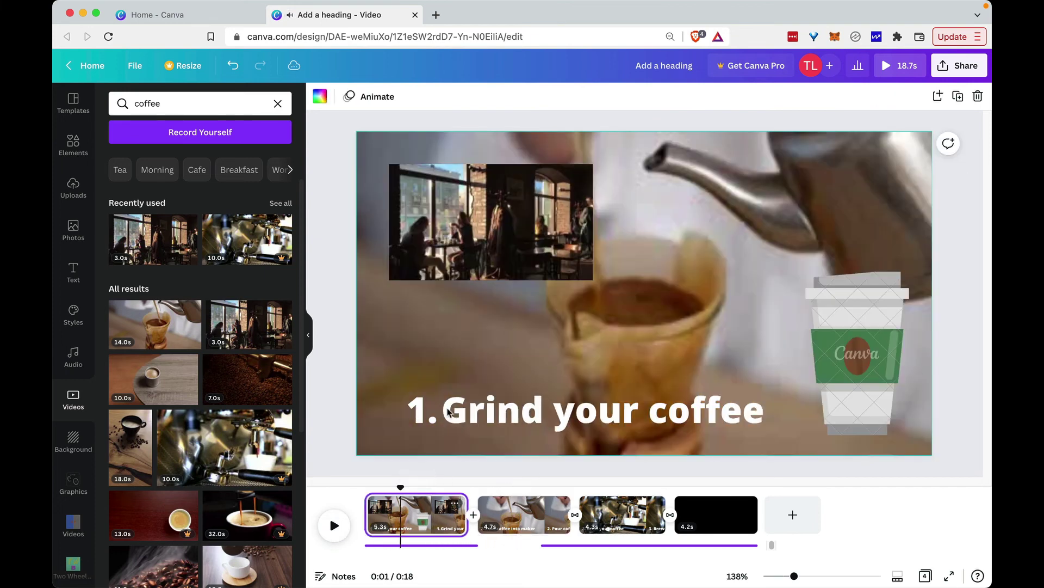
key(ctrl+z)
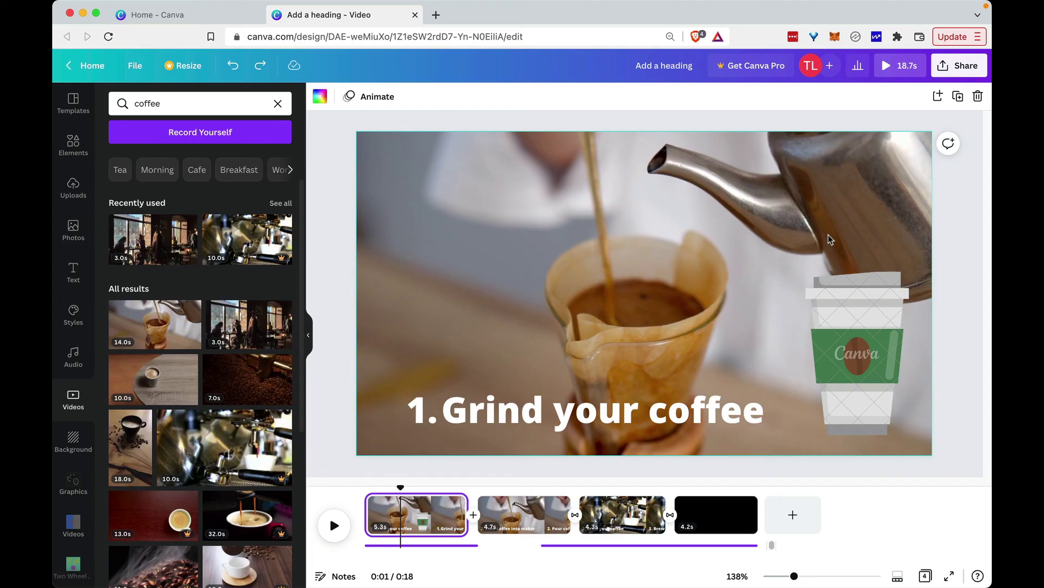
Open the design's download options, review the available file types and choose MP4 Video.
click(953, 75)
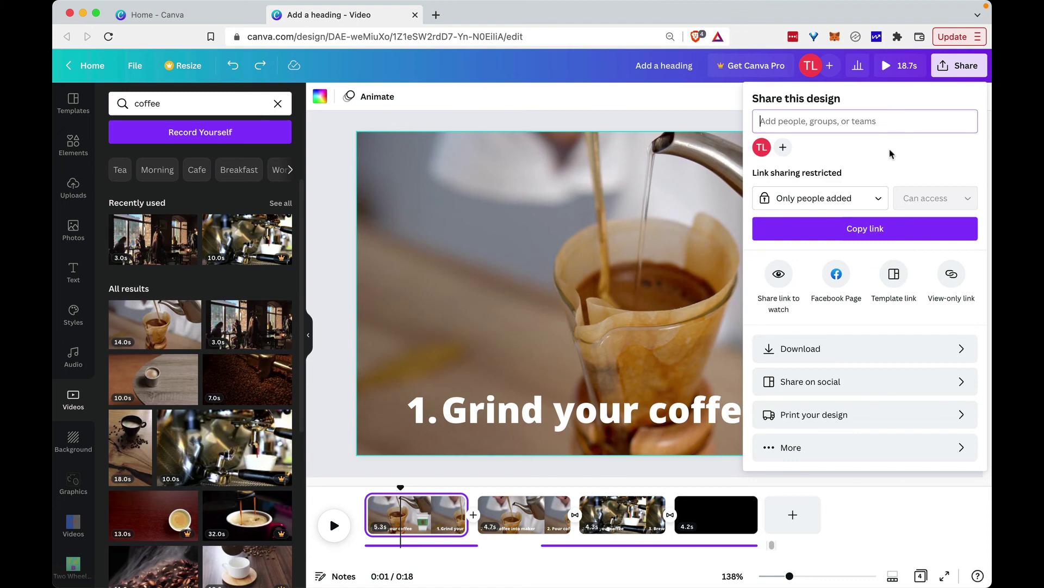
click(962, 355)
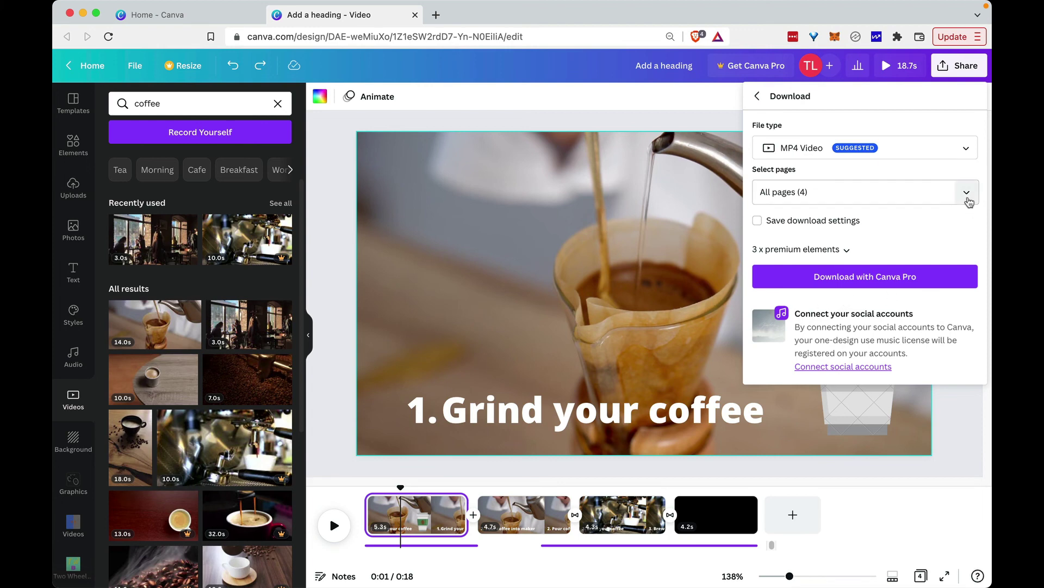
click(966, 153)
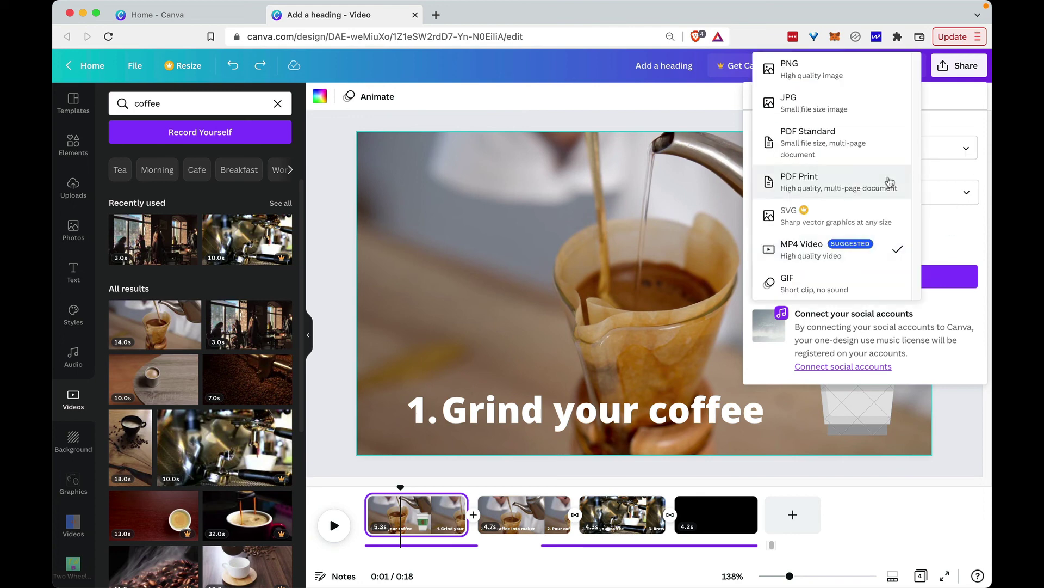
click(819, 254)
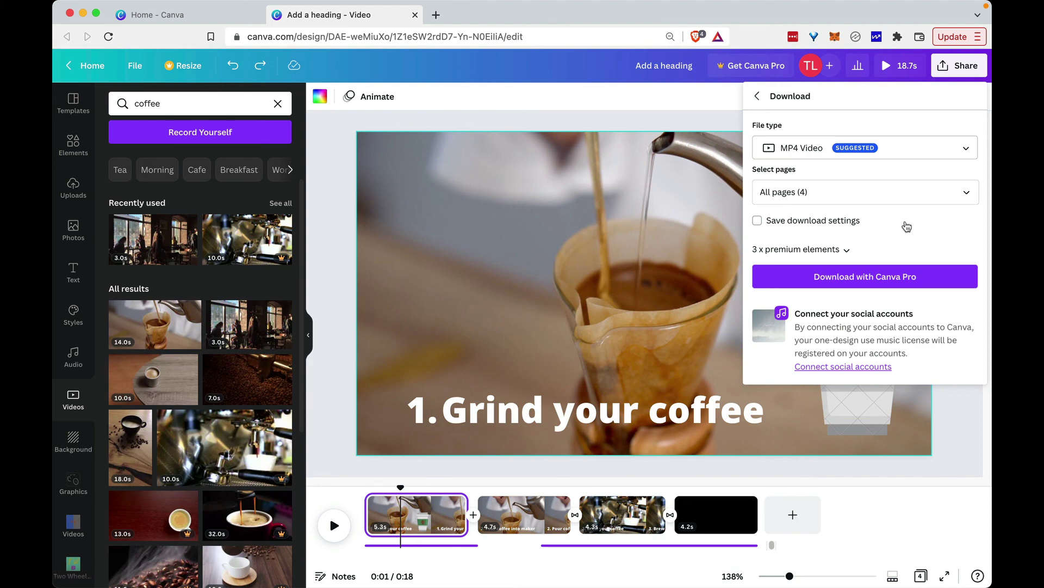
Review which pages can be included in the download, keep all pages, and close the download options without exporting.
click(966, 193)
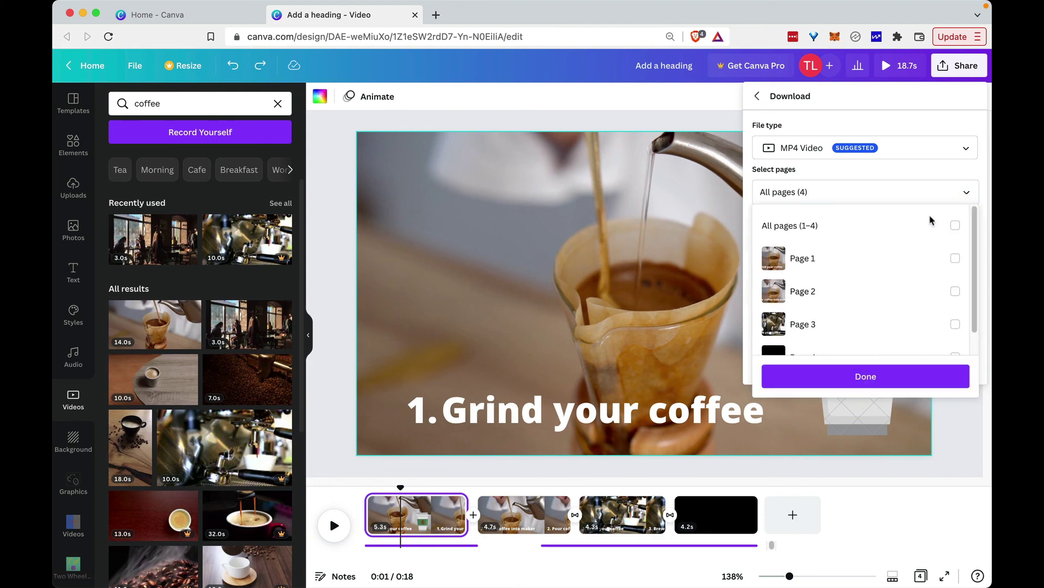
scroll(886, 253, down, 2)
scroll(886, 253, up, 2)
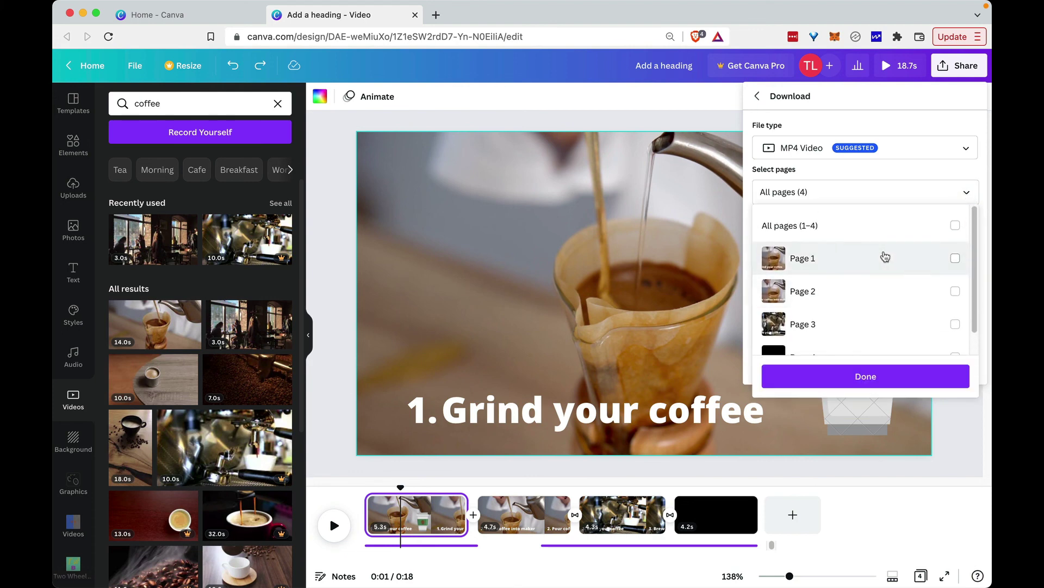
click(966, 195)
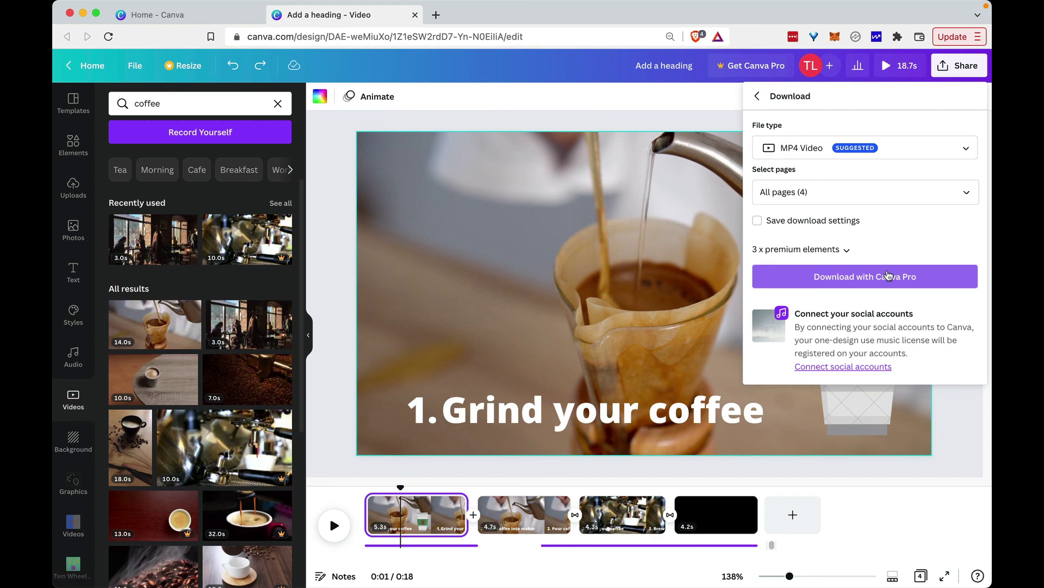
key(Escape)
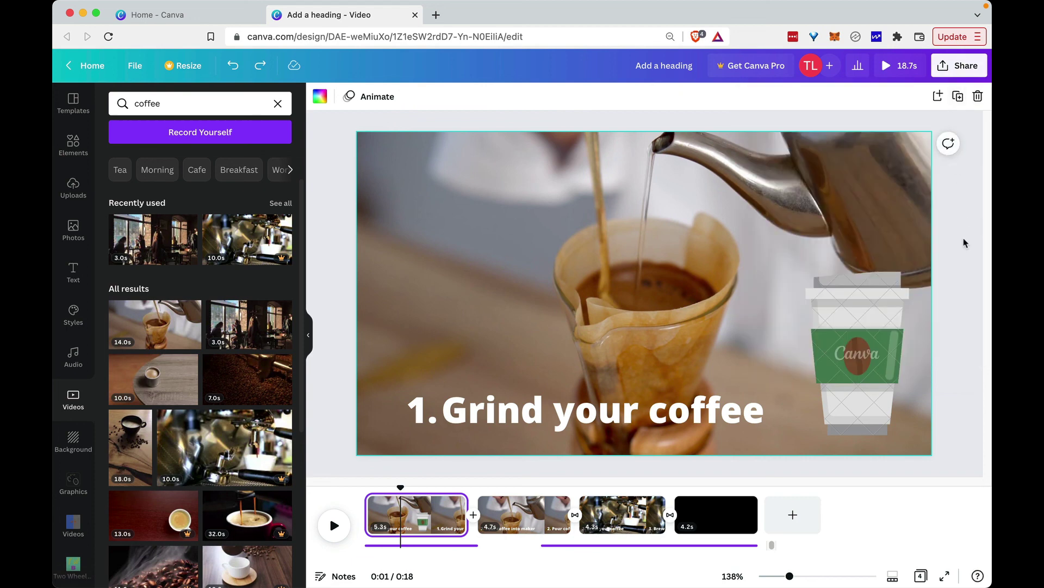